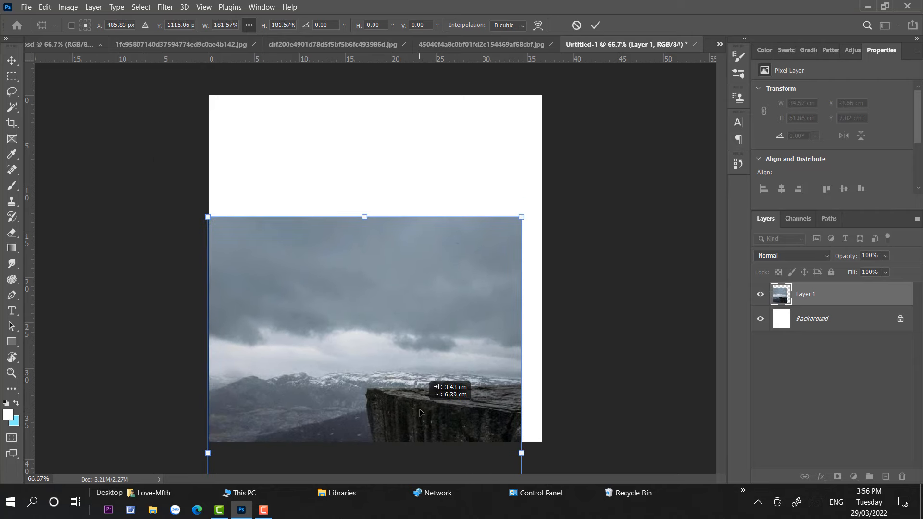
Apply the landscape's placement and select the empty white areas above and beside it, slightly overlapping the photo's edges.
key("Return")
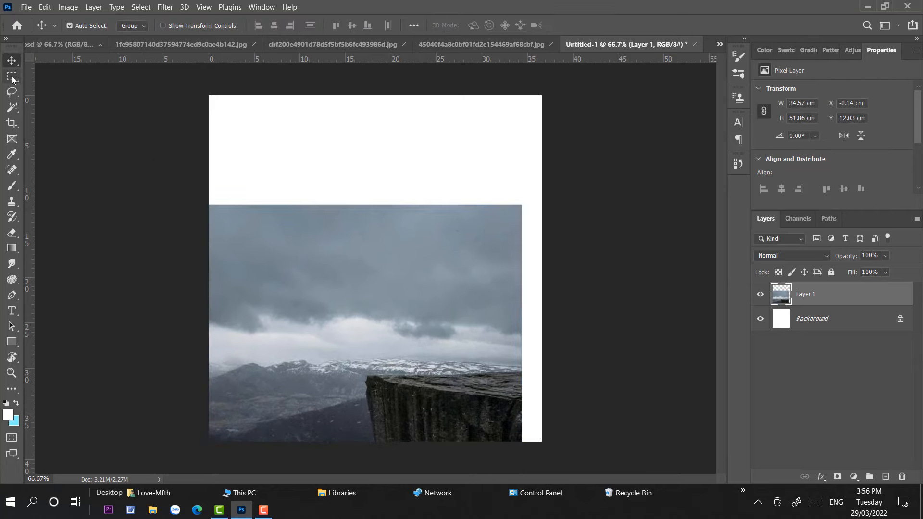
left_click(11, 77)
left_click_drag(209, 95, 543, 212)
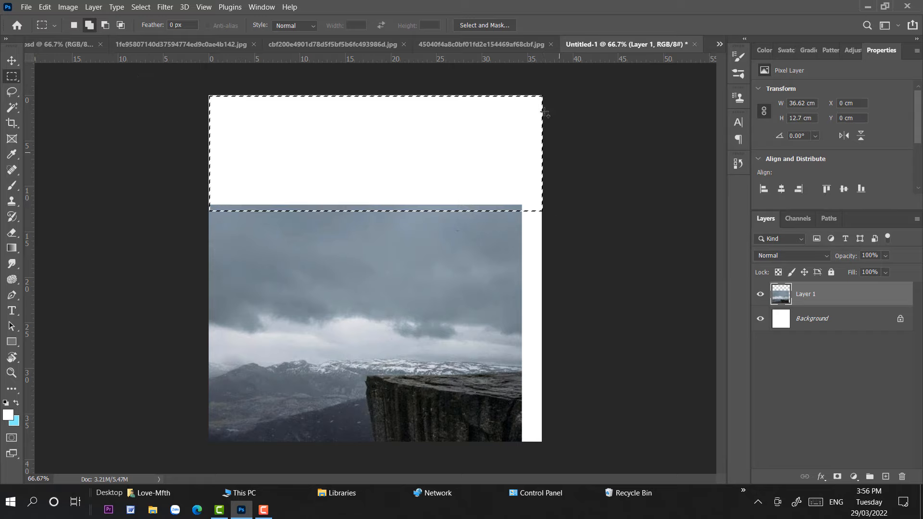
left_click_drag(564, 88, 496, 474)
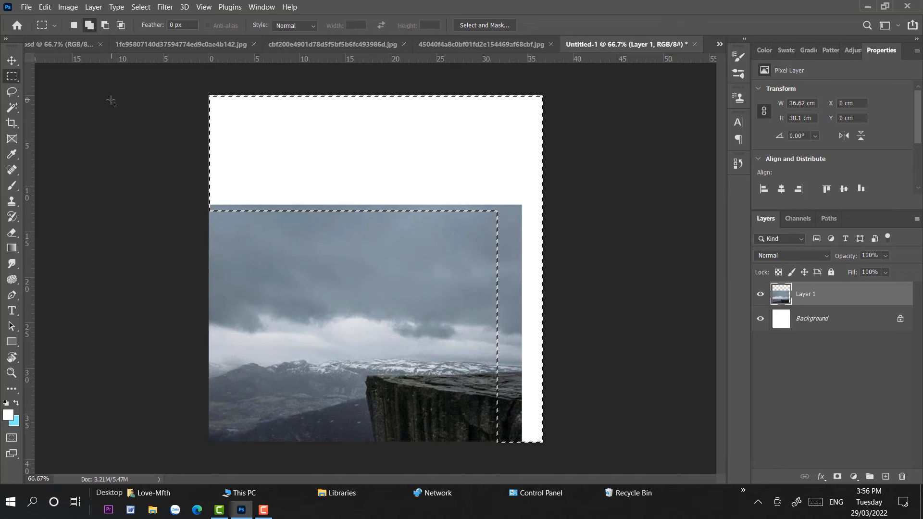
Fill the selected area with Content-Aware Fill, output to a new layer, and group the result with the landscape layer.
left_click(44, 8)
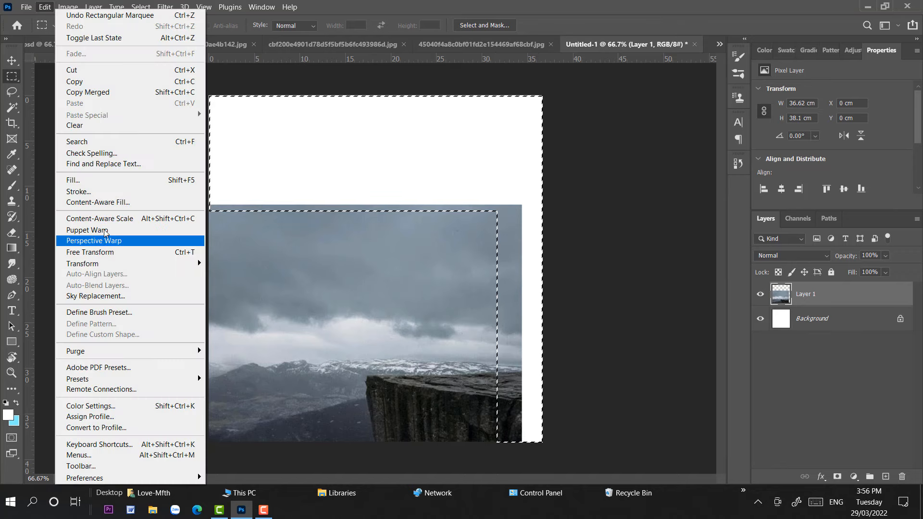
left_click(121, 204)
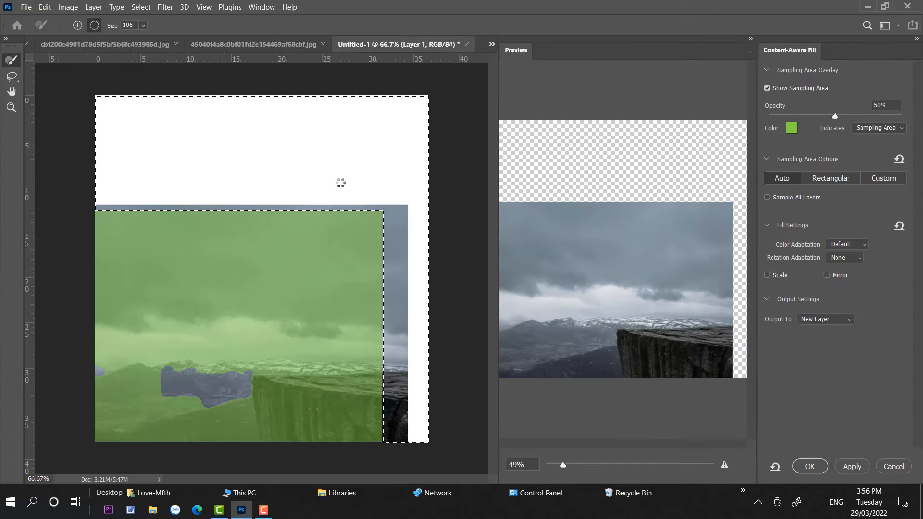
left_click(809, 467)
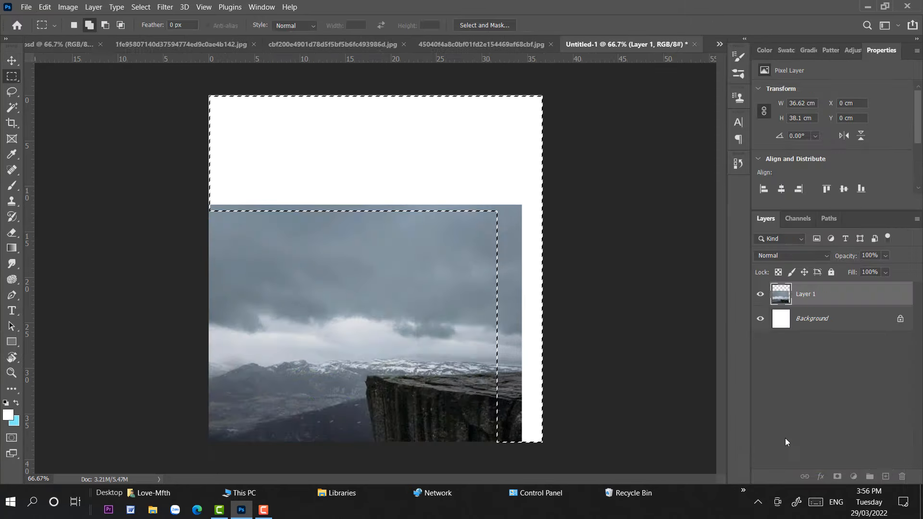
left_click(871, 323, "shift")
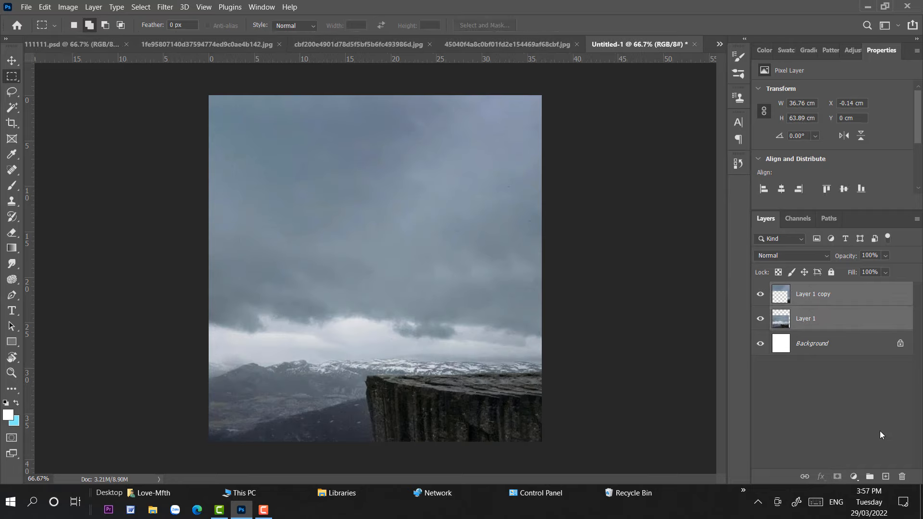
left_click(869, 476)
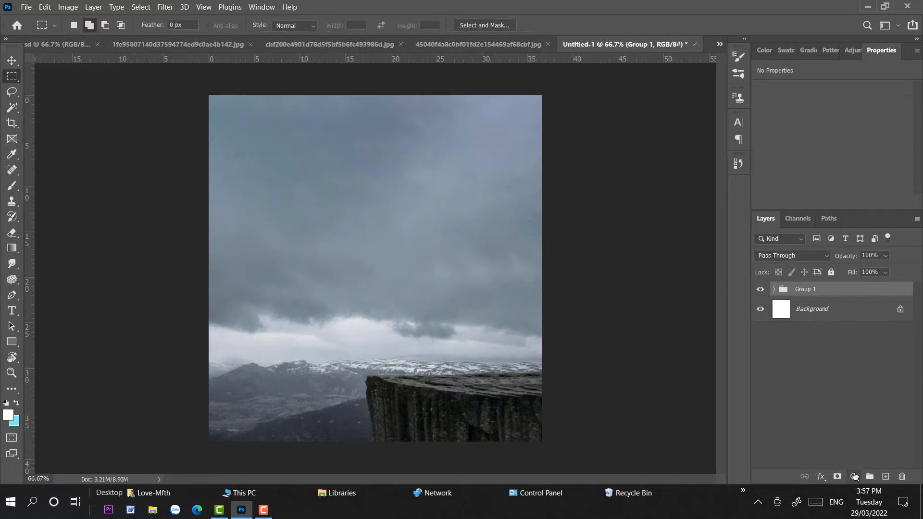
Add a Brightness/Contrast adjustment clipped to the landscape group, with brightness -90 and contrast 44.
left_click(854, 476)
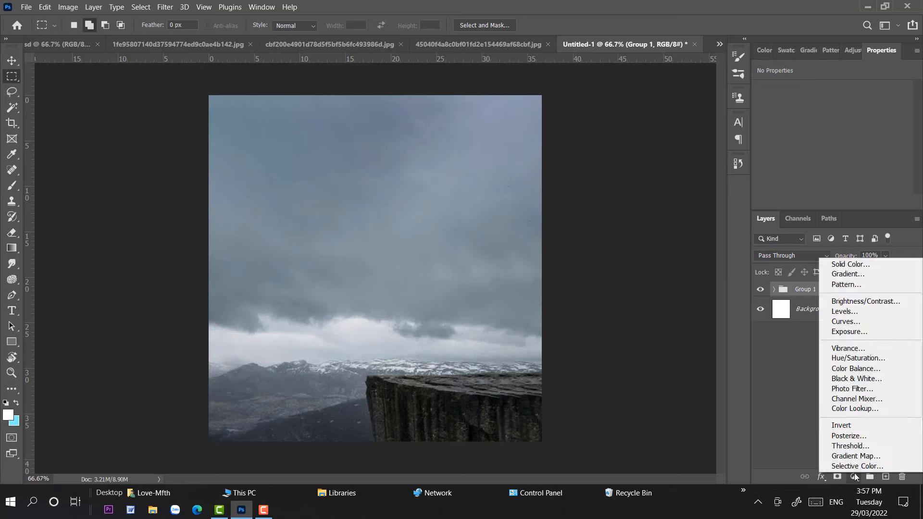
left_click(865, 302)
left_click_drag(833, 123, 879, 154)
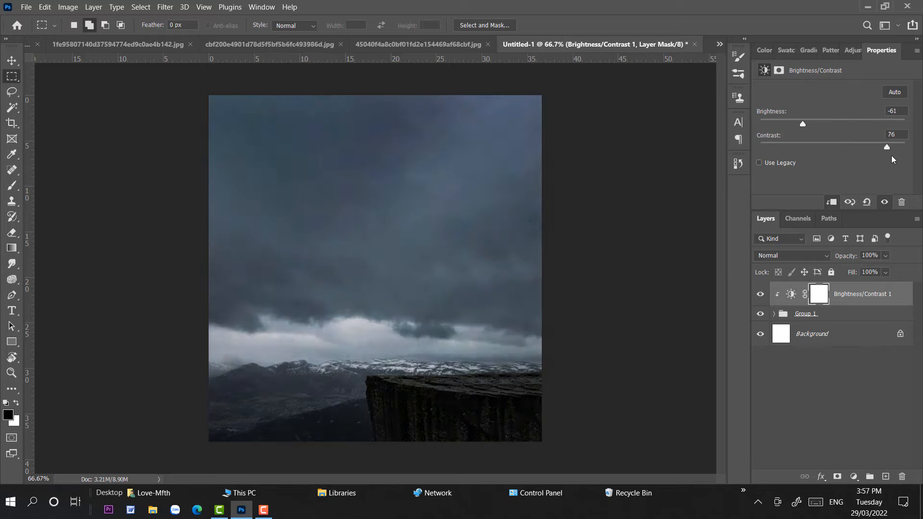
left_click_drag(802, 126, 789, 126)
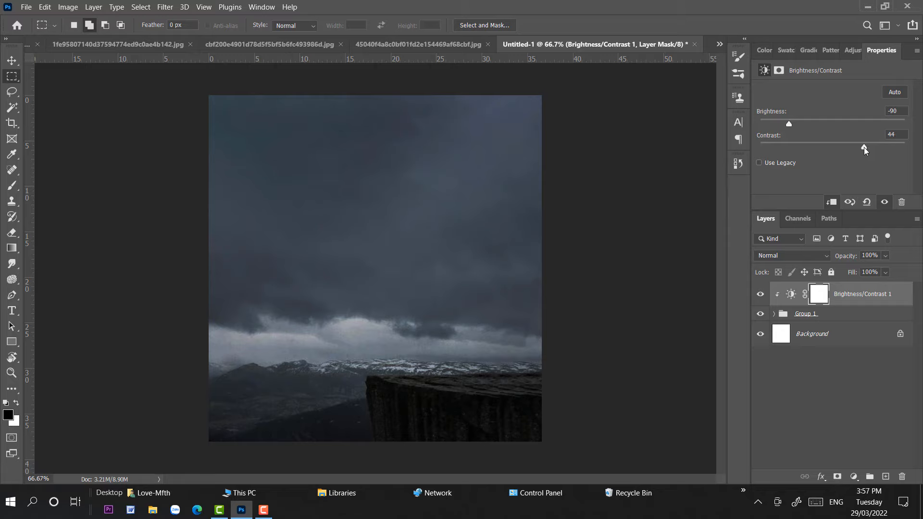
Paint the cliff's upper surface on the adjustment mask with a soft, flattened black brush at 139 px, 52% opacity and -178° angle.
left_click(12, 186)
right_click(312, 194)
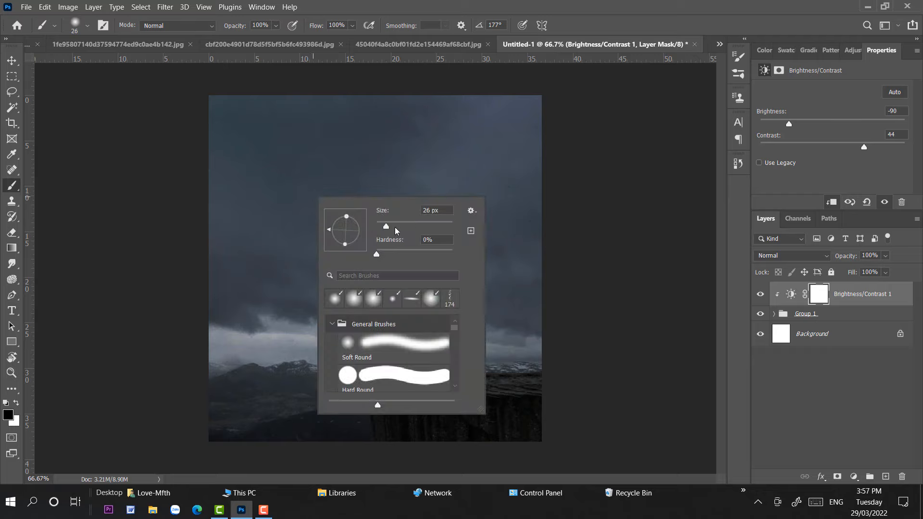
left_click_drag(418, 221, 440, 224)
key("Return")
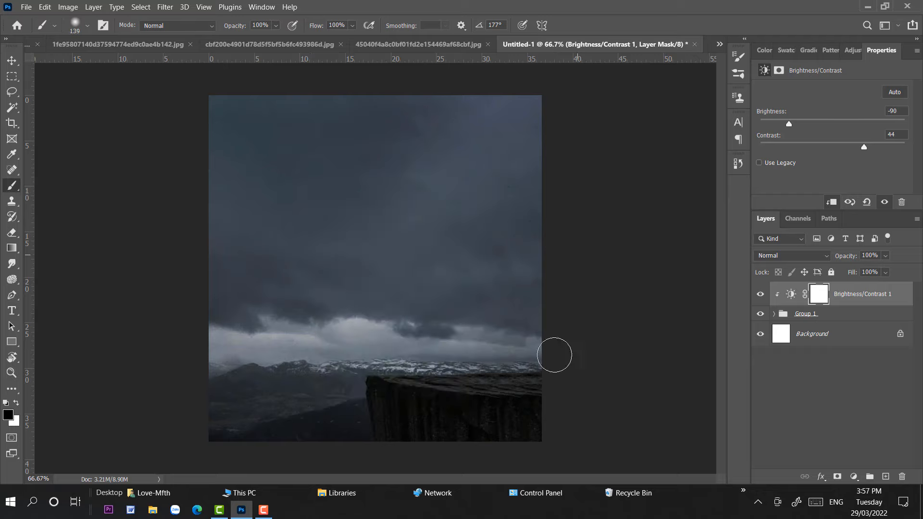
mouse_move(276, 26)
left_mouse_down()
mouse_move(280, 34)
mouse_move(264, 41)
left_mouse_up()
right_click(421, 212)
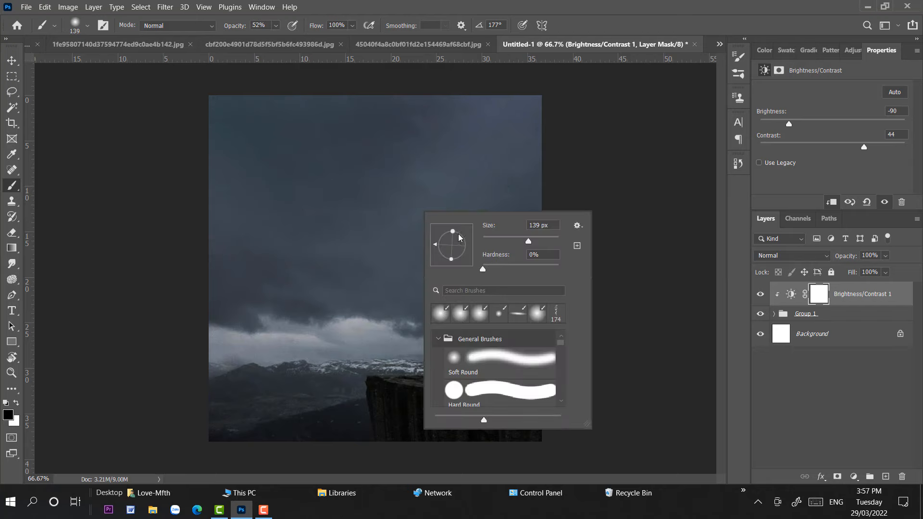
left_click_drag(451, 234, 452, 237)
key("Return")
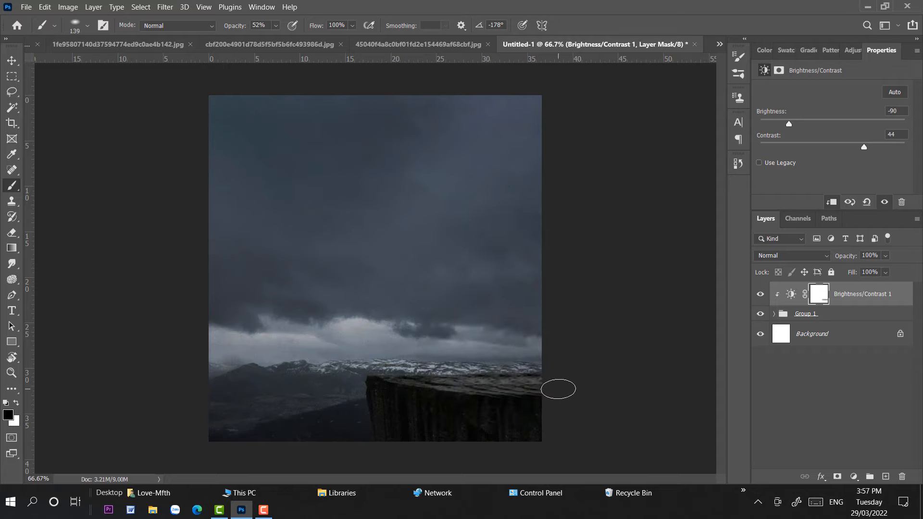
Reduce the brush to 69 px and continue masking the darkening along the cliff's top surface.
right_click(543, 357)
right_click(485, 309)
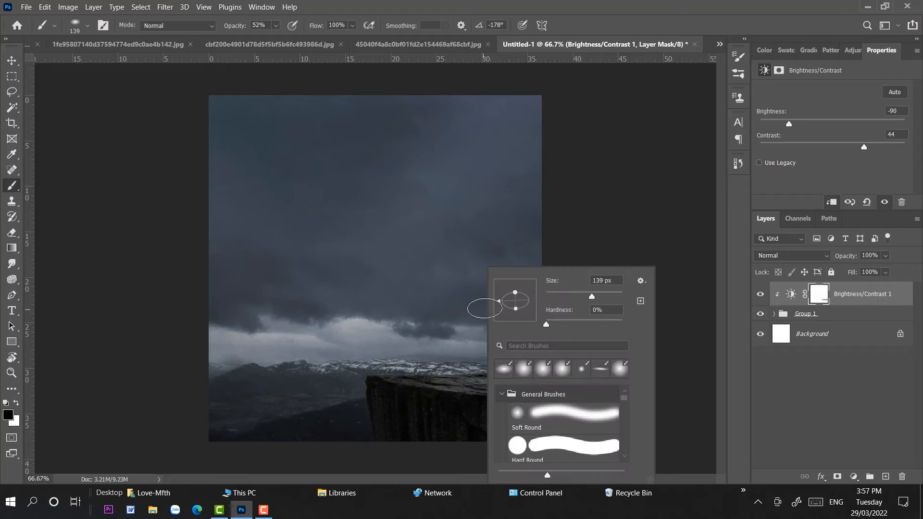
left_click(571, 291)
mouse_move(408, 380)
left_mouse_down()
mouse_move(467, 393)
mouse_move(434, 383)
left_mouse_up()
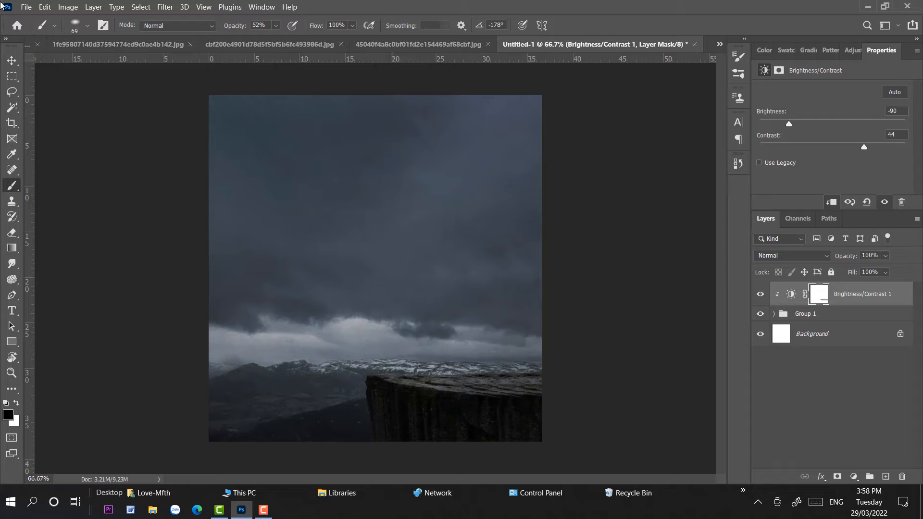
Draw a circular selection about 12.7 cm across in the upper sky with the Elliptical Marquee tool.
left_click(12, 76)
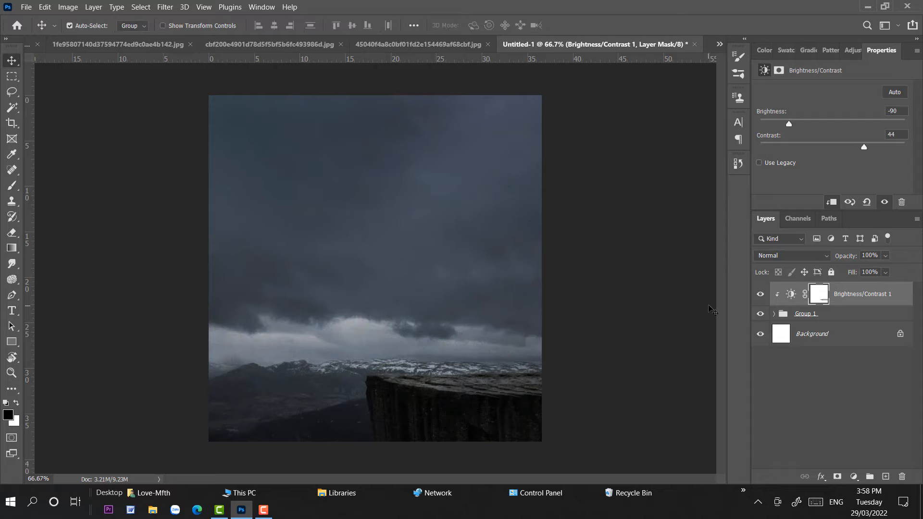
right_click(12, 76)
left_click(49, 87)
mouse_move(348, 154)
left_mouse_down()
mouse_move(469, 272)
mouse_move(422, 222)
mouse_move(436, 221)
mouse_move(421, 224)
left_mouse_up()
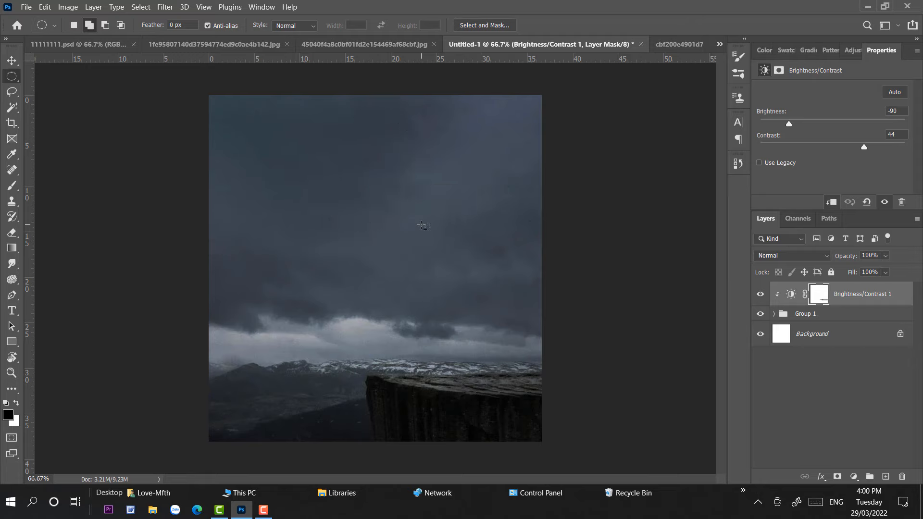
Create a new layer, fill the circular selection with white, and deselect it.
left_click(14, 407)
key("ctrl+shift+alt+n")
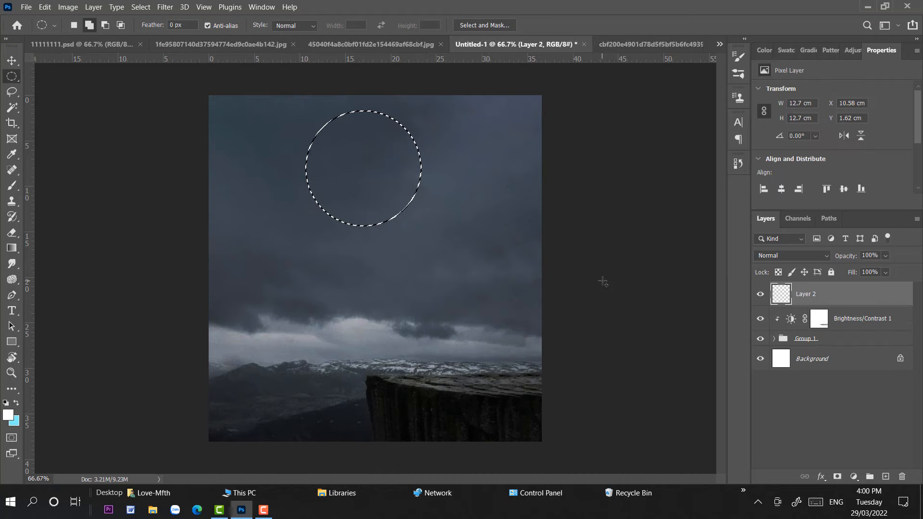
key("v")
key("alt+BackSpace")
key("ctrl+d")
Duplicate the white circle and scale the copy down to about 91.68% around its centre.
key("ctrl+j")
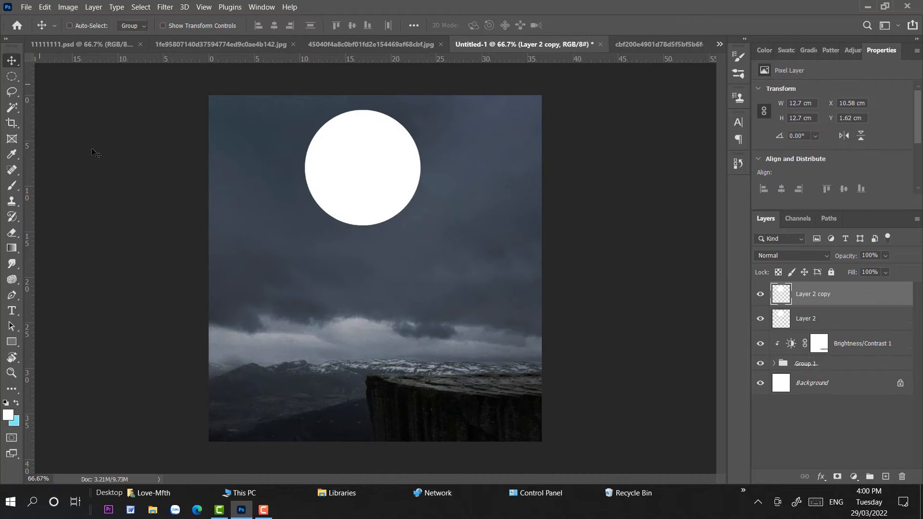
key("ctrl+t")
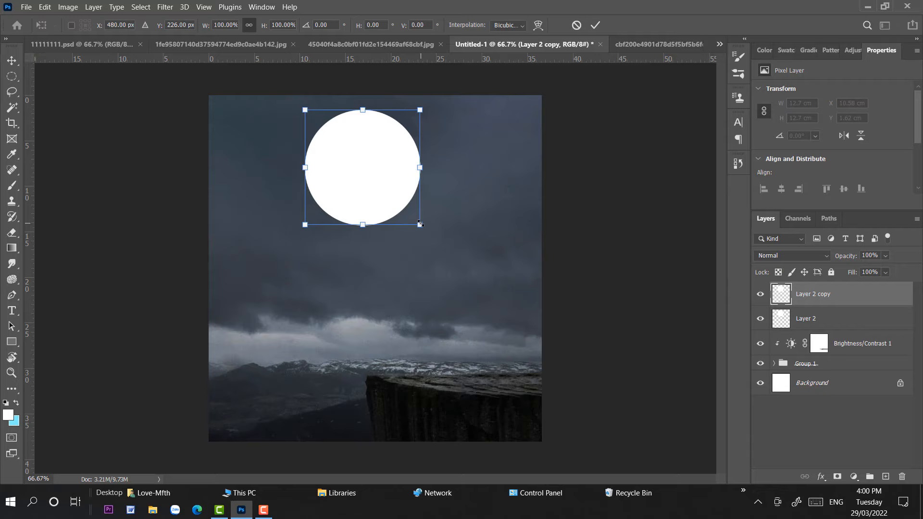
left_click_drag(421, 223, 415, 219)
left_click(11, 61)
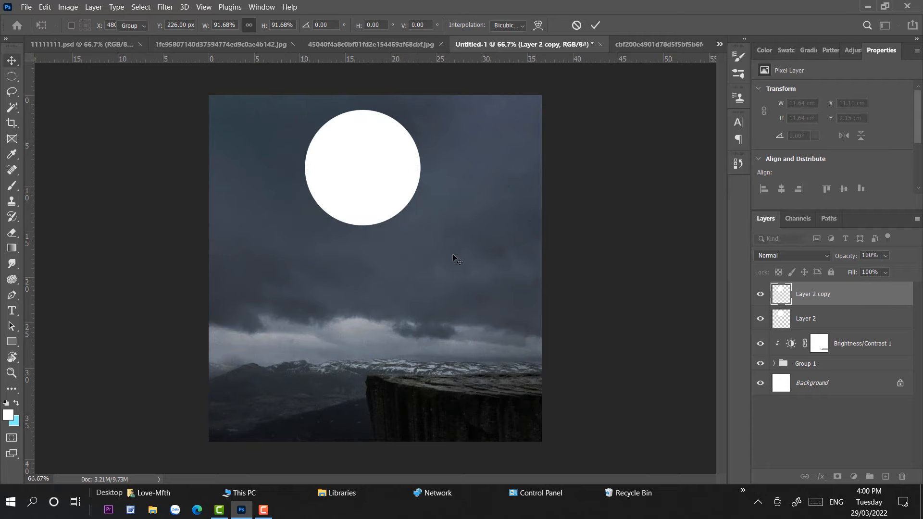
Cut the smaller circle's shape out of the original white circle to form a ring, and hide the smaller copy.
left_click(779, 297, "ctrl")
left_click(783, 319)
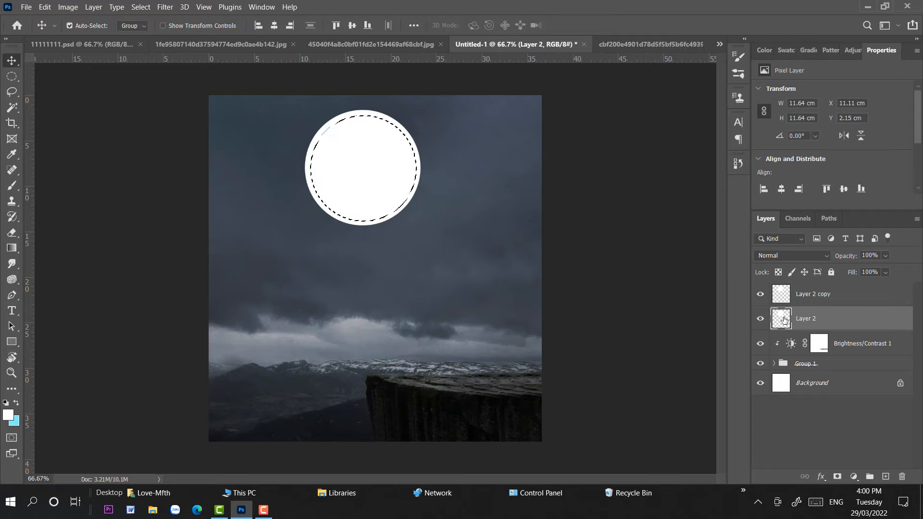
left_click(762, 297)
key("Delete")
key("ctrl+d")
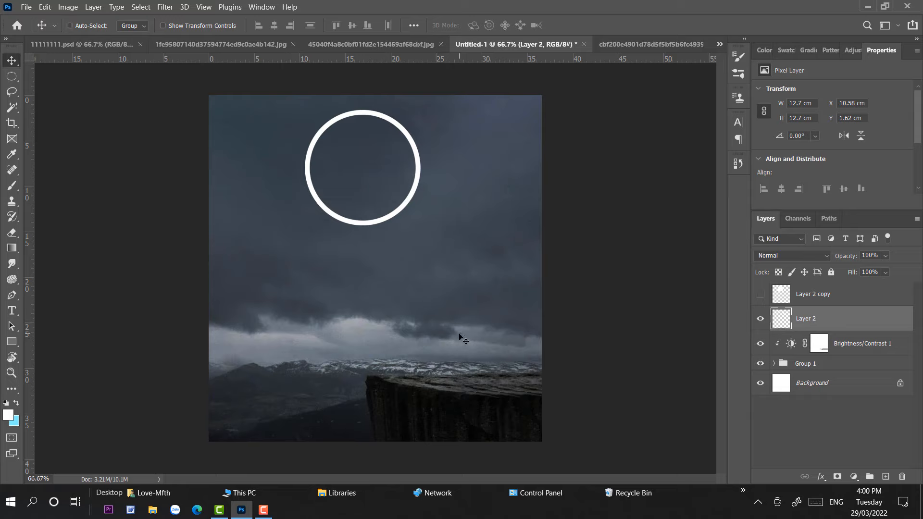
Scale the white ring to about 103.95% and move it to about X 10.62 cm, Y 1.45 cm.
key("ctrl+t")
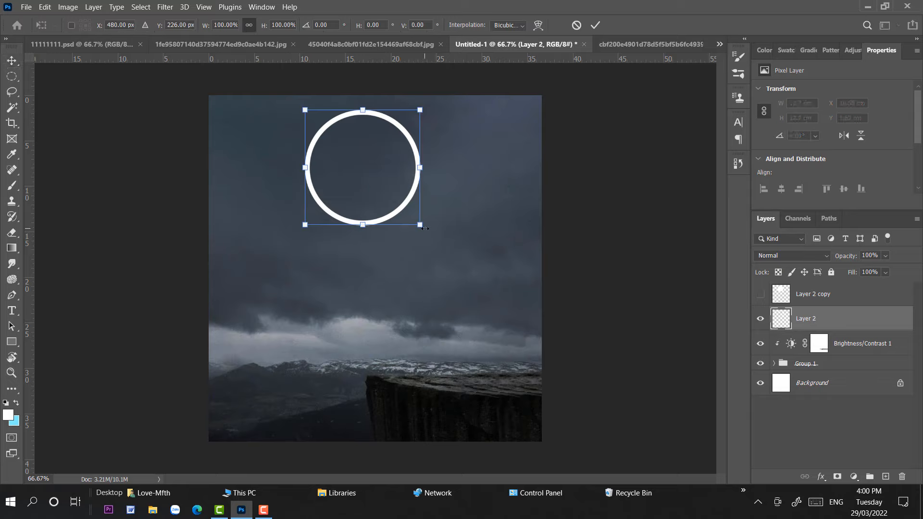
left_click_drag(425, 228, 427, 231)
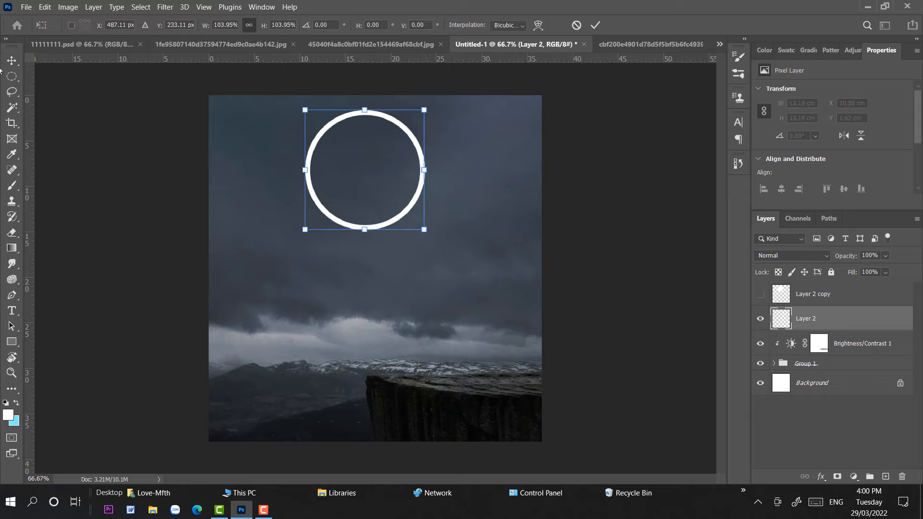
key("Return")
mouse_move(437, 172)
left_mouse_down()
mouse_move(445, 177)
mouse_move(423, 169)
left_mouse_up()
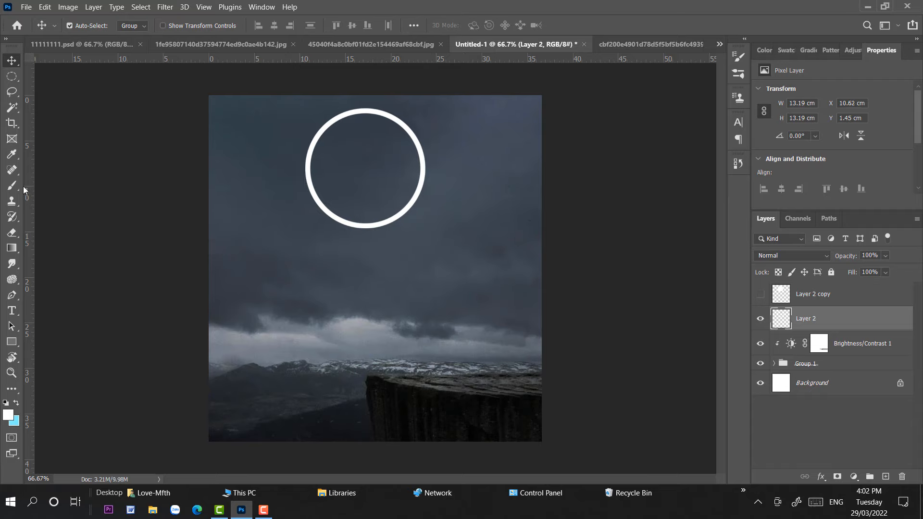
Choose the Smoke 14 brush preset for the Brush tool.
left_click(12, 186)
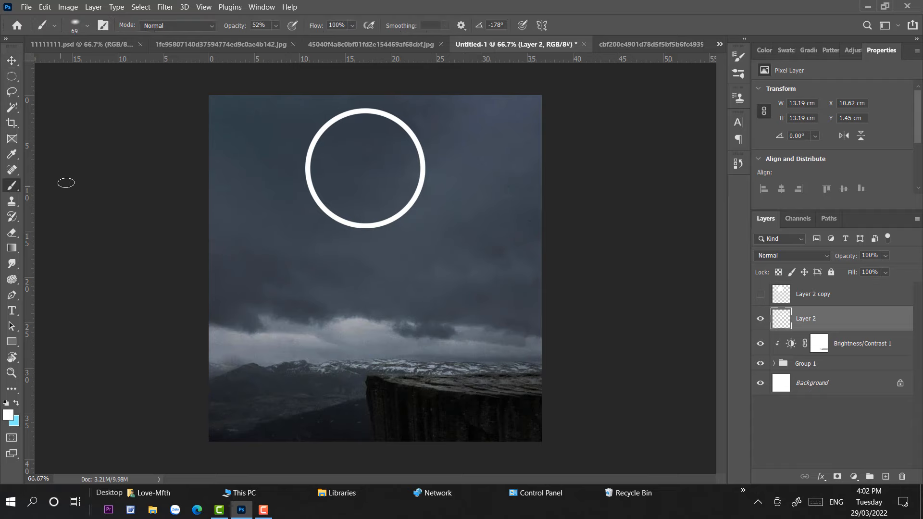
left_click(87, 26)
scroll(82, 193, "down", 5)
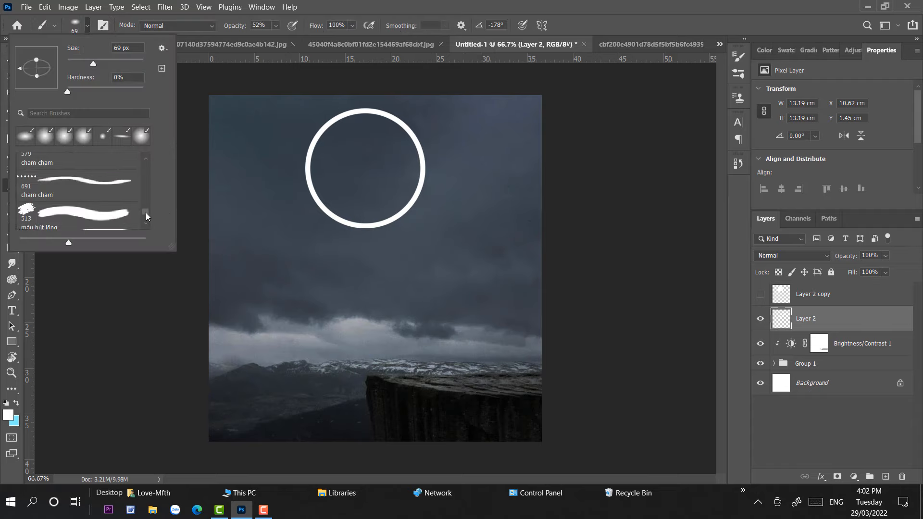
scroll(147, 208, "up", 5)
left_click(84, 178)
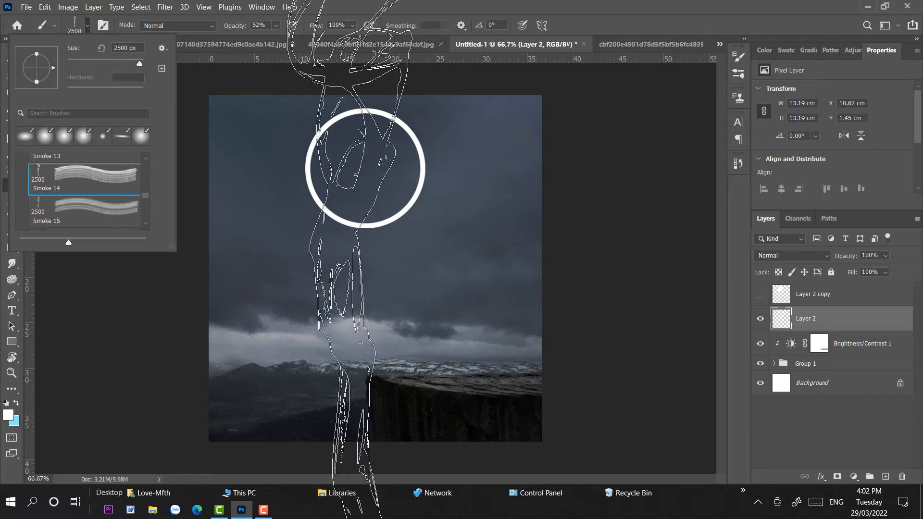
Set the smoke brush to 174 px and a -16° angle, and paint smoke along the ring's lower-right edge.
right_click(556, 237)
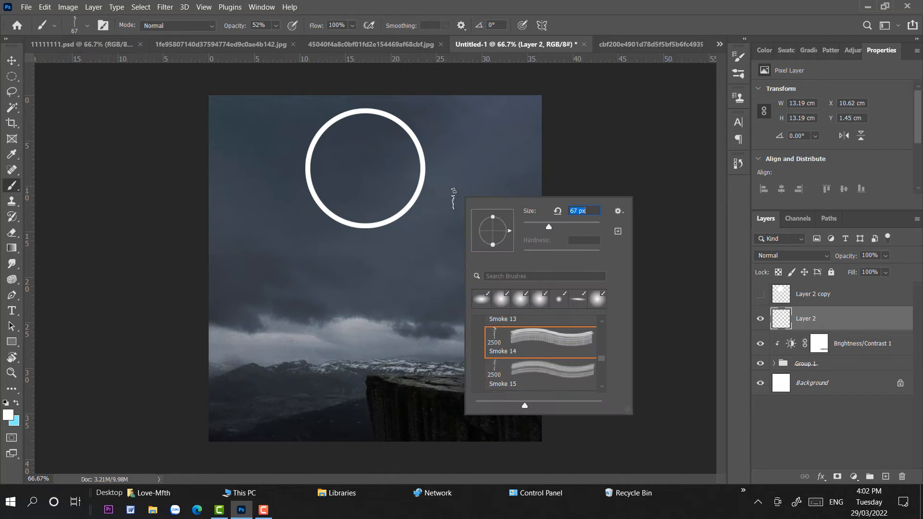
left_click_drag(563, 225, 575, 227)
left_click_drag(510, 238, 507, 244)
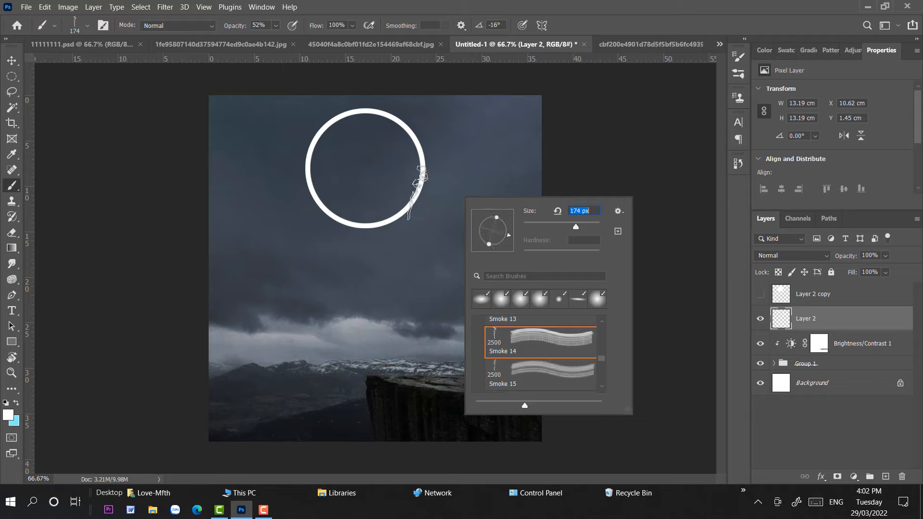
key("Return")
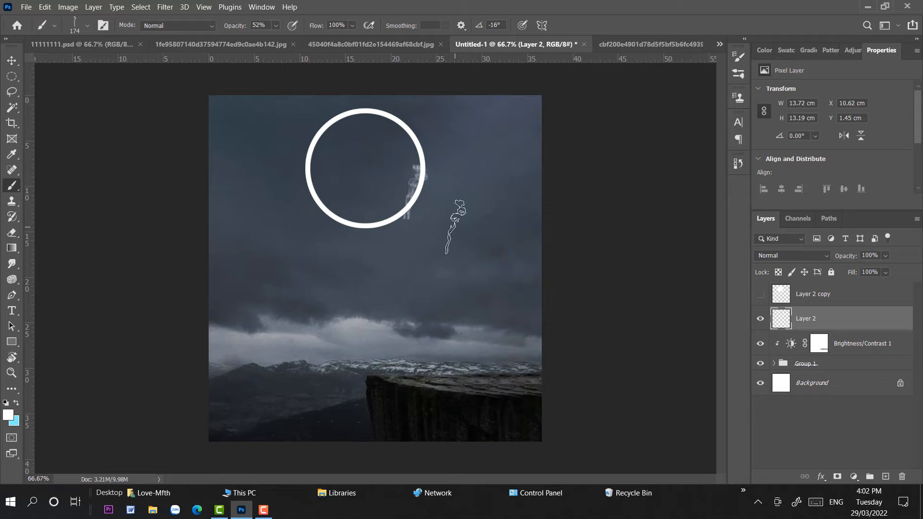
Set the smoke brush to 228 px and a -53° angle, and paint smoke across the lower half of the ring.
right_click(455, 226)
left_click(480, 375)
left_click_drag(395, 211, 359, 165)
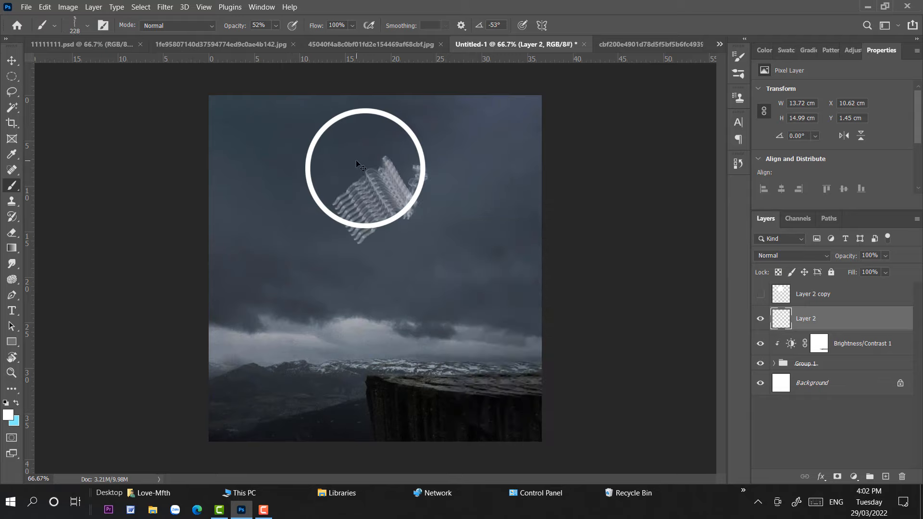
Undo the repeated smoke strokes and stamp smoke along the ring's lower and left edges, using brush angles of -102° and -140°.
key("ctrl+z")
left_click(383, 218)
right_click(455, 228)
left_click(484, 278)
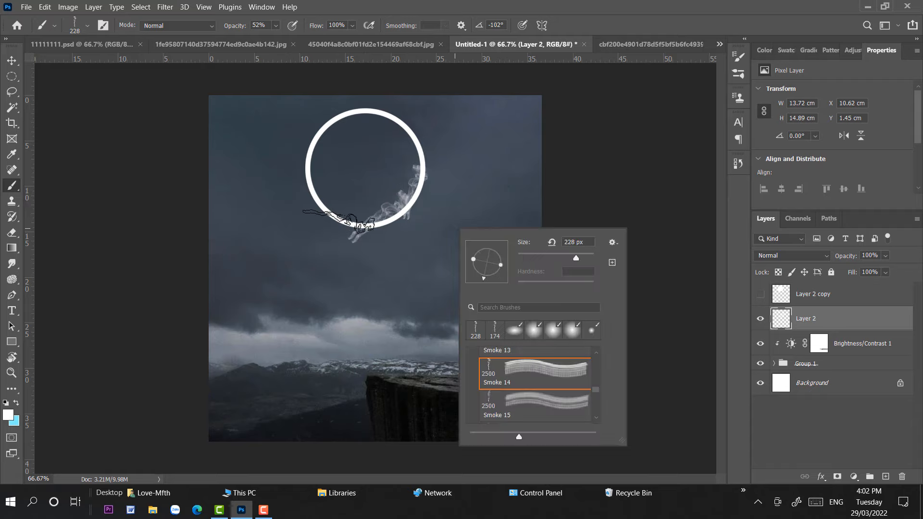
right_click(402, 226)
left_click(440, 273)
key("Return")
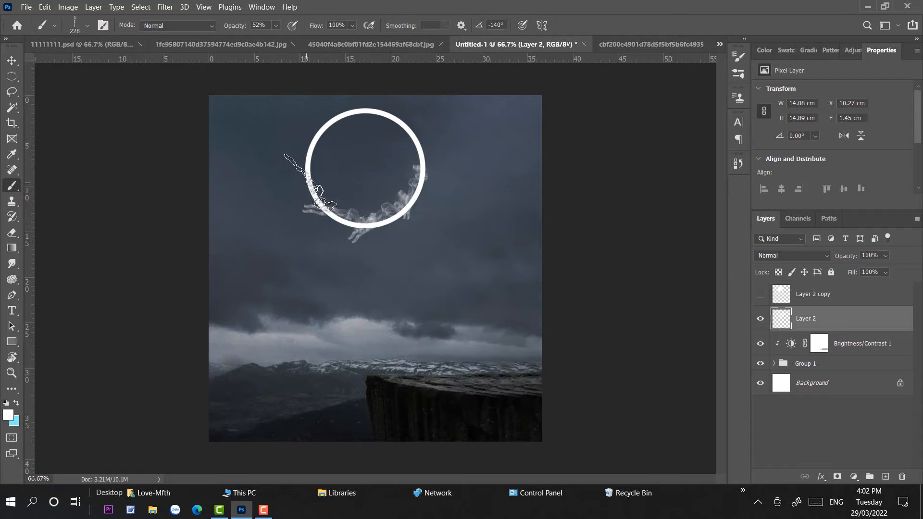
left_click(312, 185)
Stamp smoke along the ring's top and upper-left edges with the smoke brush angled at 84° and 123°.
right_click(394, 206)
left_click(476, 241)
key("Return")
left_click(374, 116)
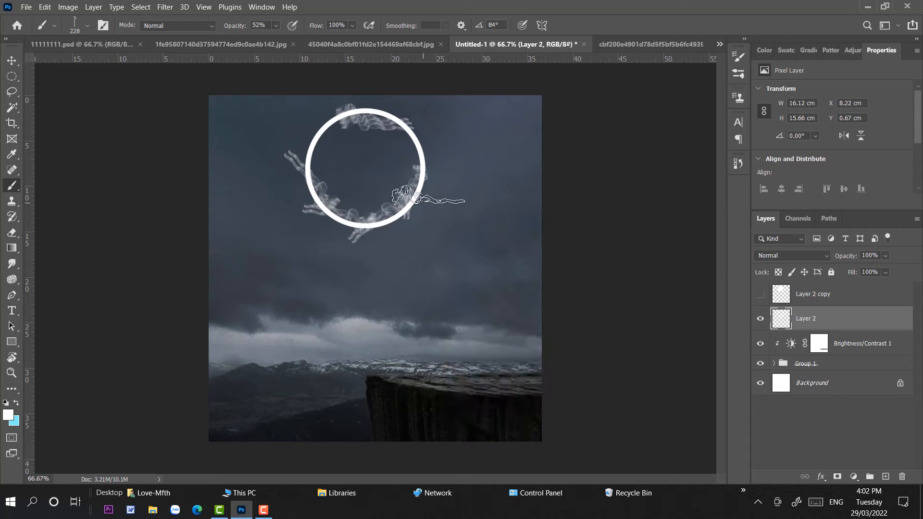
right_click(428, 196)
left_click(457, 218)
key("Return")
left_click(349, 121)
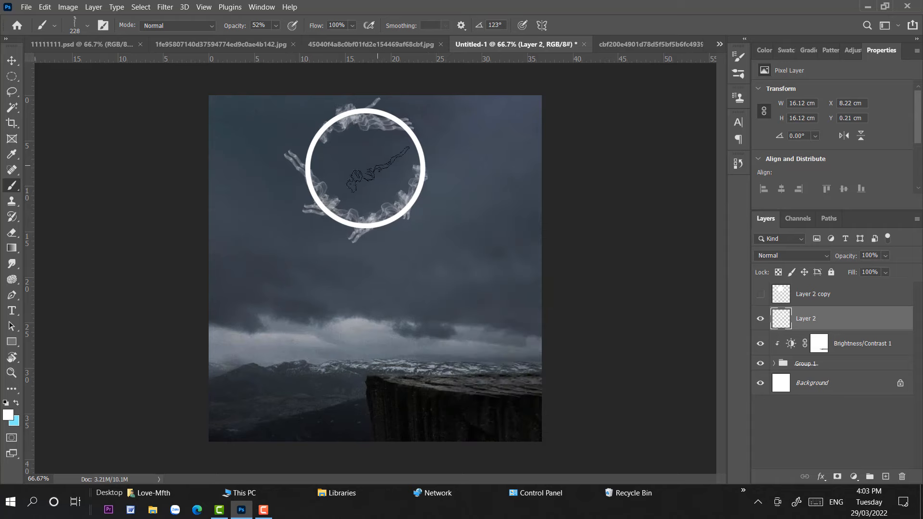
Set the smoke brush angle to 65° and stamp smoke on the ring's upper-right edge.
right_click(378, 170)
left_click_drag(394, 178, 412, 169)
key("Return")
left_click(426, 176)
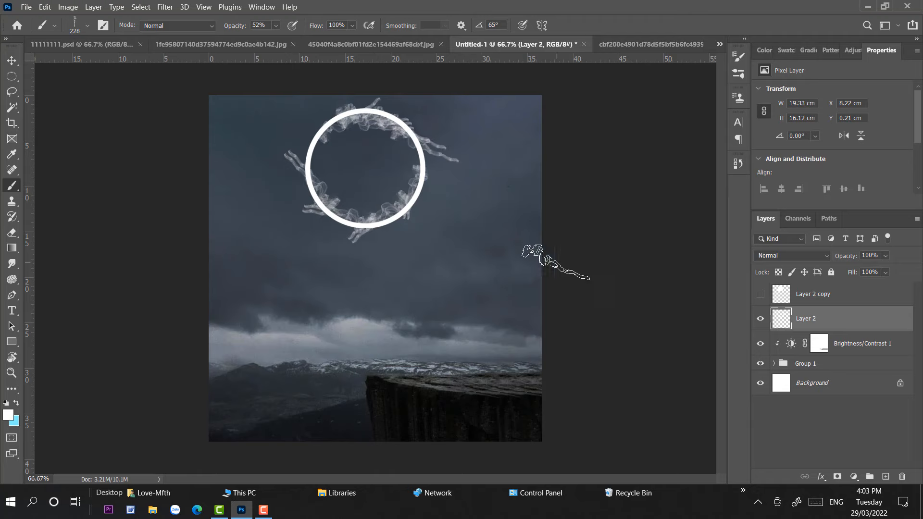
Erase the long smoke tails outside the ring's upper-right edge with a 111 px soft eraser.
left_click(11, 61)
key("ctrl+plus")
left_click_drag(345, 218, 404, 272)
key("ctrl+minus")
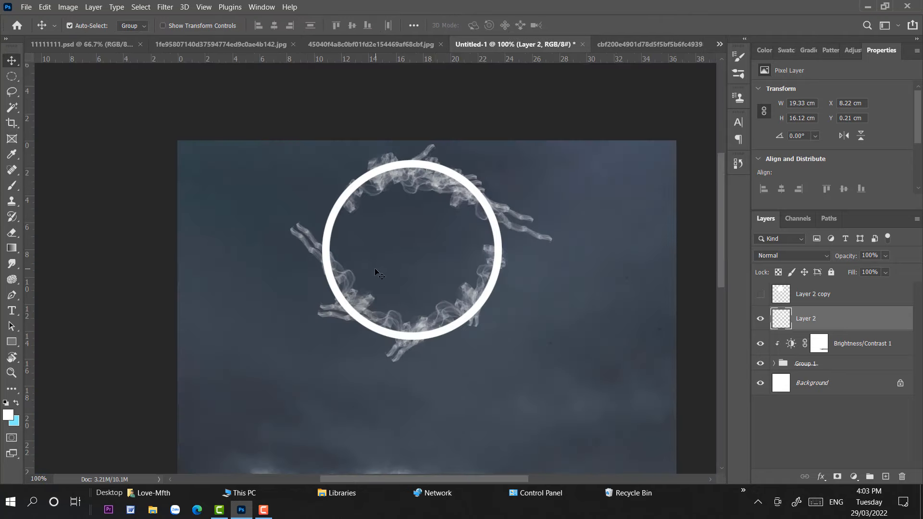
left_click(12, 234)
mouse_move(515, 206)
left_mouse_down()
mouse_move(534, 226)
mouse_move(525, 210)
left_mouse_up()
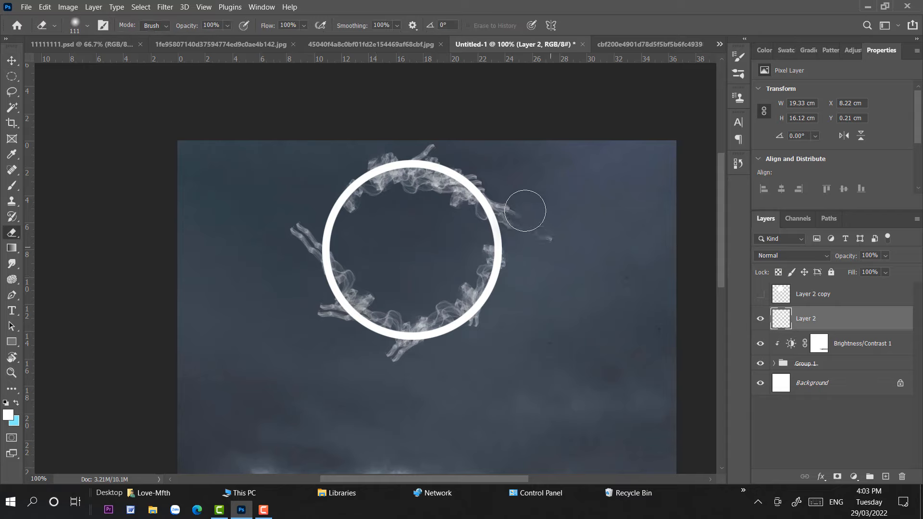
Erase the smoke outside the ring's left edge, reducing the eraser to 62 px and 17 px for finer cleanup.
right_click(521, 205)
left_click_drag(622, 237, 616, 237)
key("Return")
left_click_drag(300, 207, 307, 252)
right_click(301, 307)
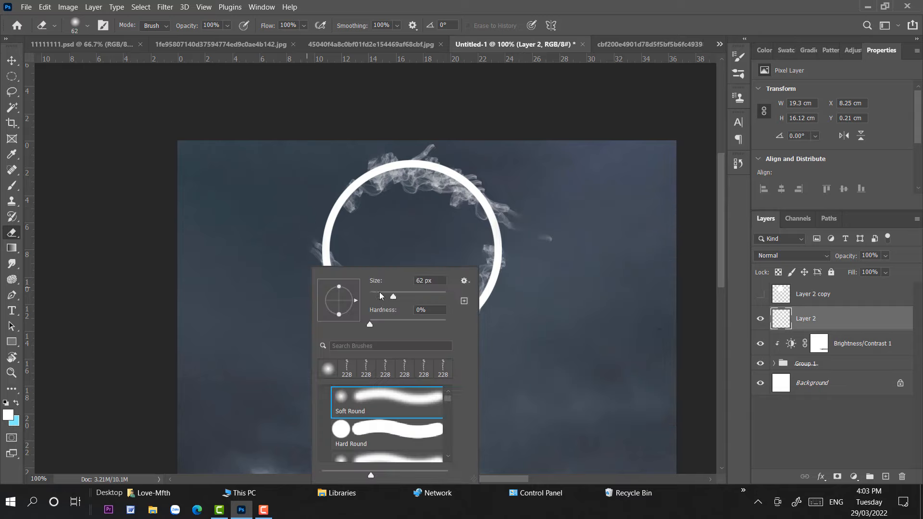
left_click(380, 296)
key("Return")
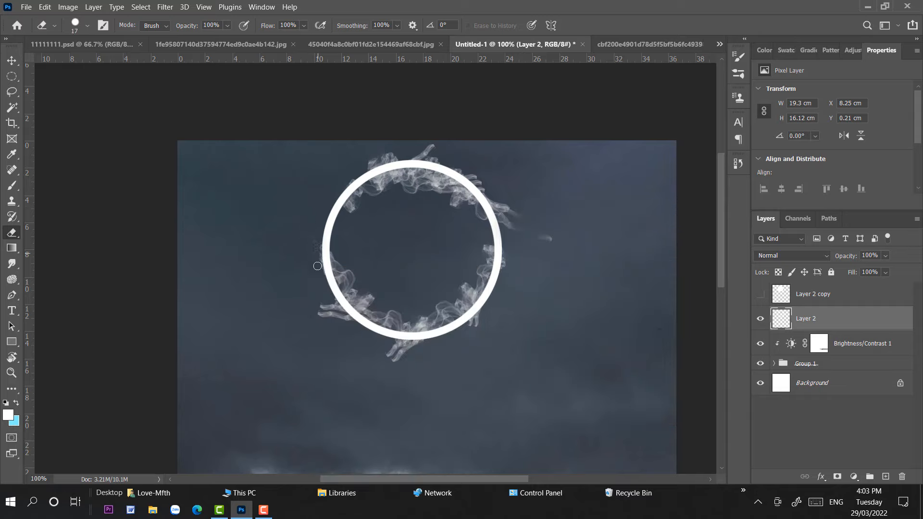
Set the eraser to 23 px and erase the smoke outside the ring's lower edge.
right_click(348, 349)
left_click(384, 299)
key("Return")
mouse_move(368, 356)
left_mouse_down()
mouse_move(418, 348)
mouse_move(394, 346)
left_mouse_up()
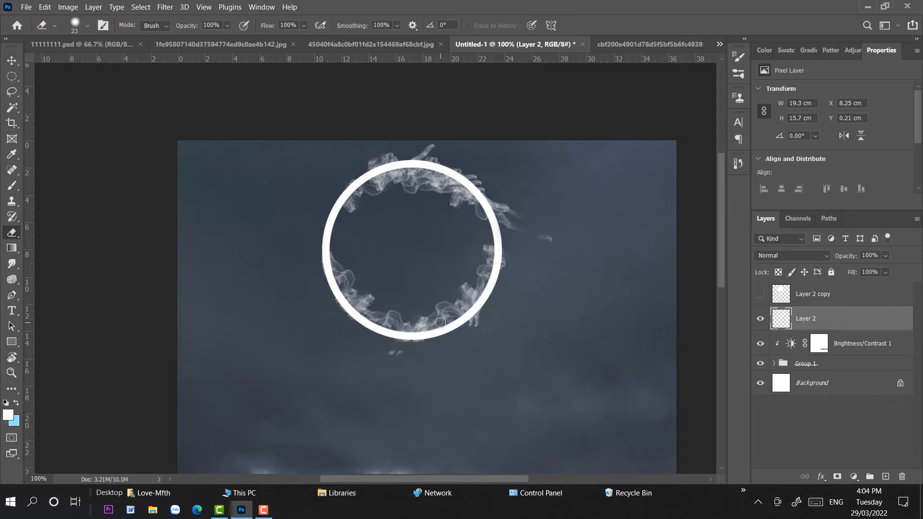
scroll(390, 361, "up", 1)
mouse_move(332, 295)
left_mouse_down()
mouse_move(348, 319)
mouse_move(405, 306)
mouse_move(488, 309)
left_mouse_up()
left_click_drag(653, 246, 480, 298)
mouse_move(410, 293)
left_mouse_down()
mouse_move(391, 311)
mouse_move(387, 329)
left_mouse_up()
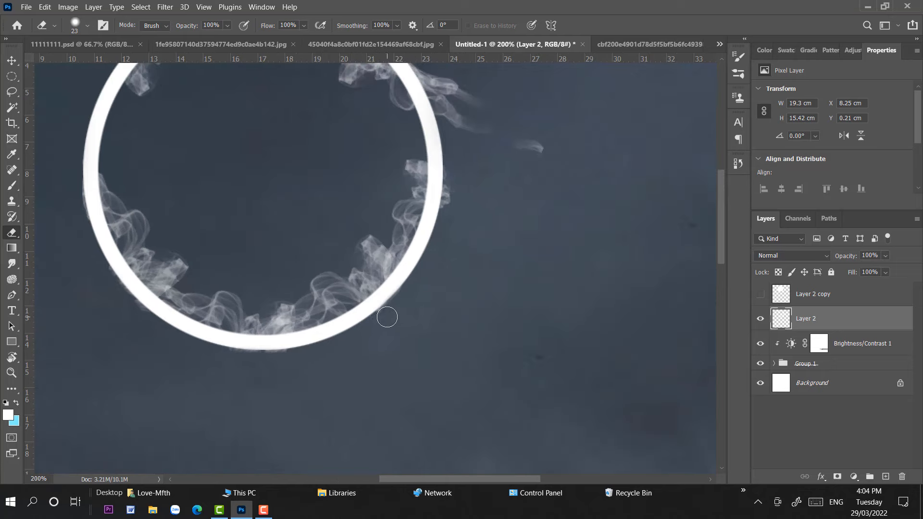
Erase the remaining smoke outside the ring's top and upper-right edge, keeping the smoke inside the ring.
scroll(383, 321, "up", 3)
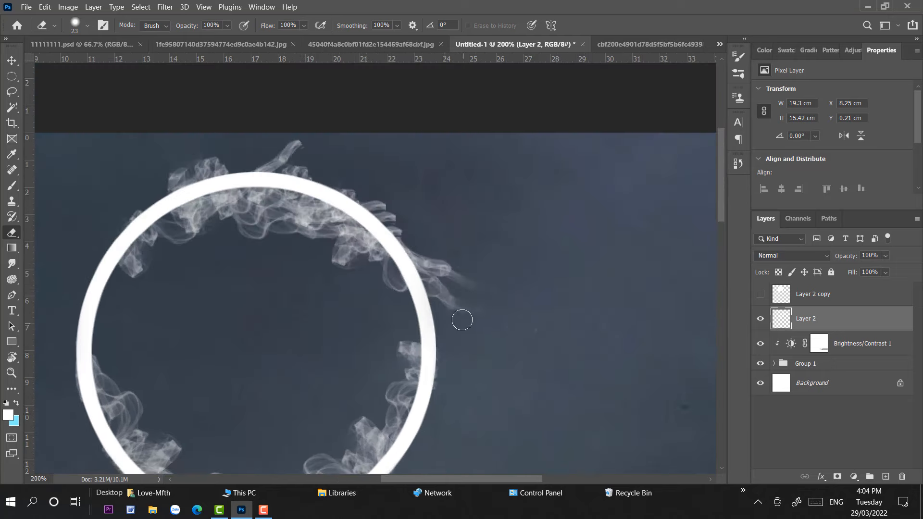
left_click_drag(457, 319, 510, 358)
mouse_move(328, 202)
left_mouse_down()
mouse_move(254, 207)
mouse_move(184, 243)
left_mouse_up()
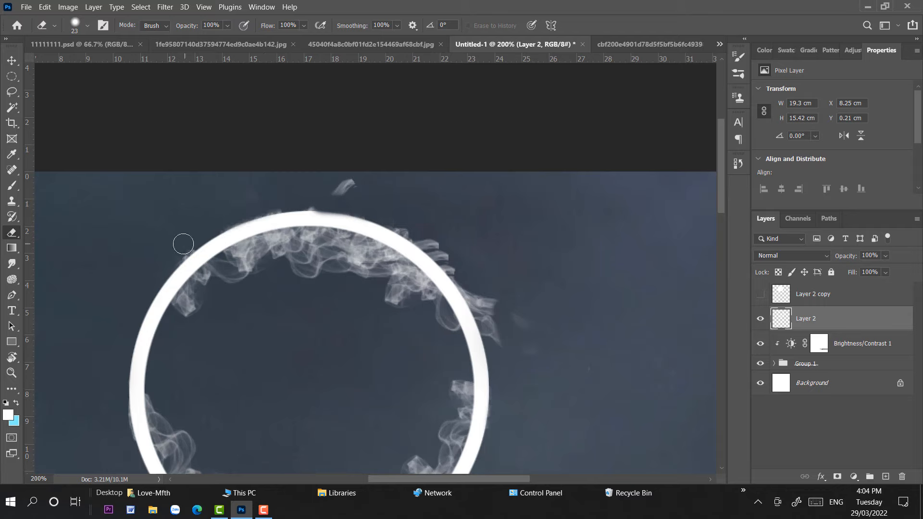
mouse_move(308, 198)
left_mouse_down()
mouse_move(340, 186)
mouse_move(430, 240)
mouse_move(509, 355)
mouse_move(455, 199)
mouse_move(454, 221)
left_mouse_up()
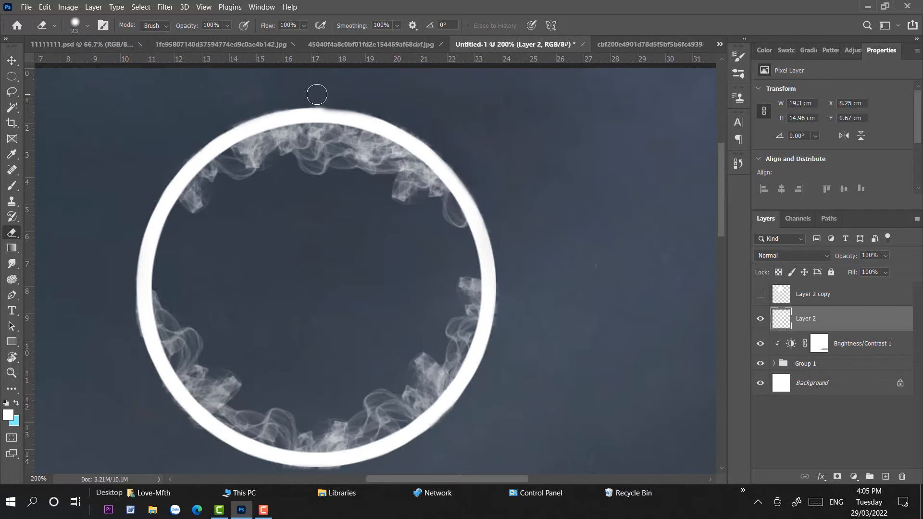
Add an Outer Glow to the ring layer with the light blue color b2e1ff.
left_click(821, 477)
left_click(846, 458)
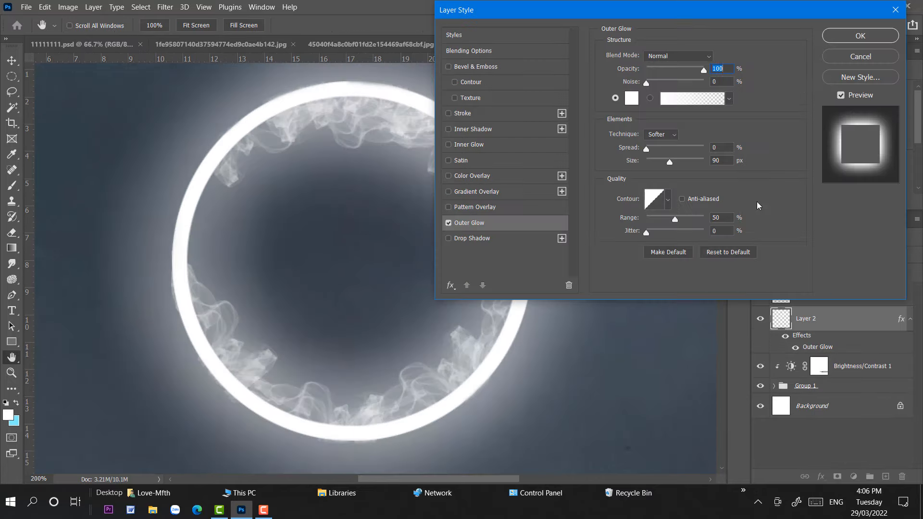
left_click(633, 99)
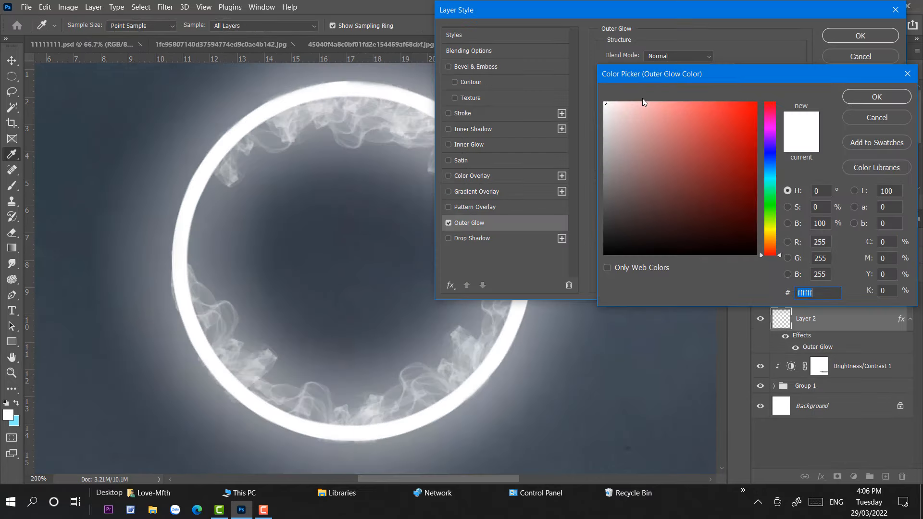
left_click_drag(779, 141, 778, 169)
left_click(673, 103)
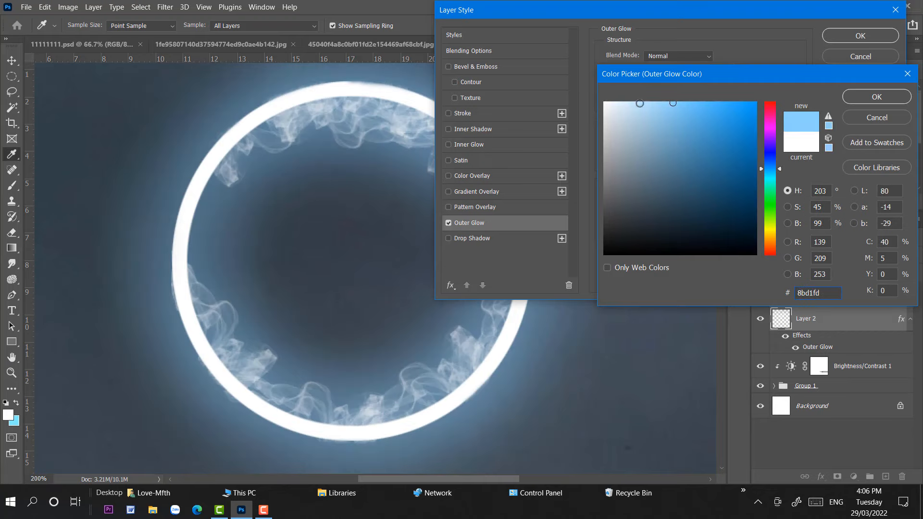
left_click(636, 104)
left_click(647, 105)
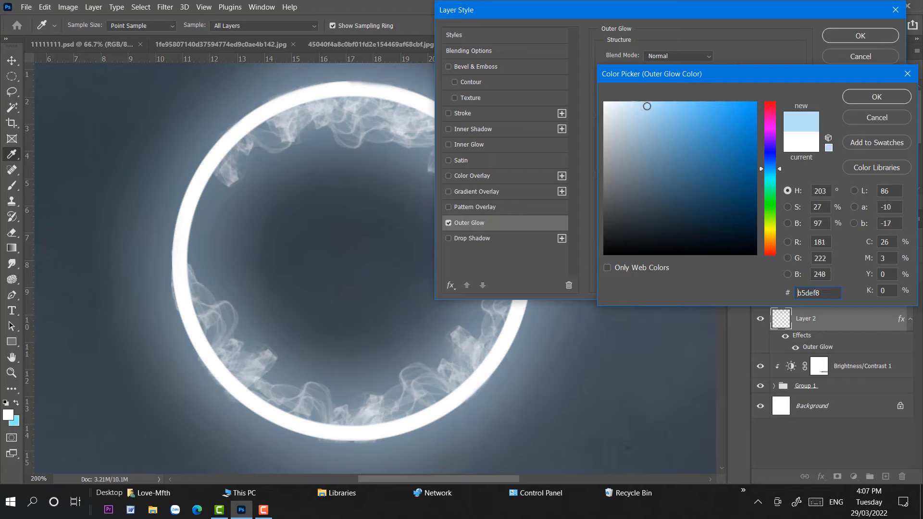
left_click_drag(646, 105, 652, 100)
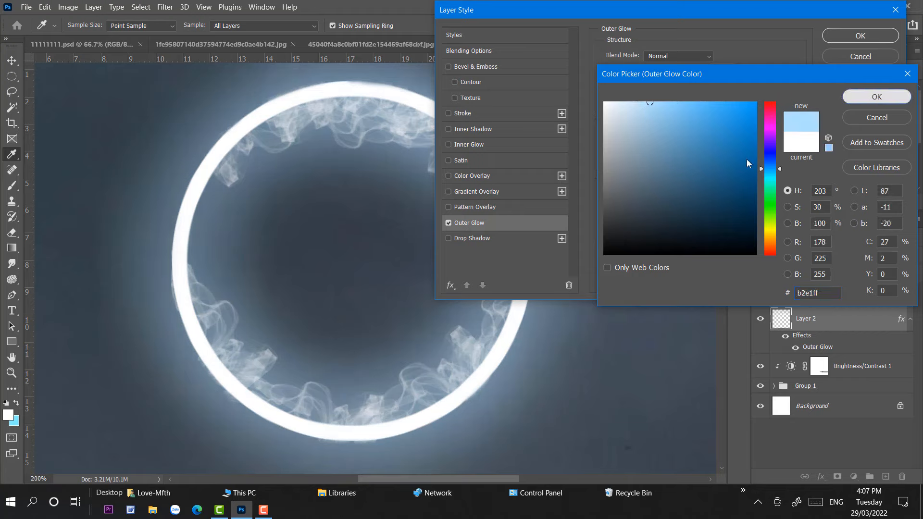
left_click(860, 96)
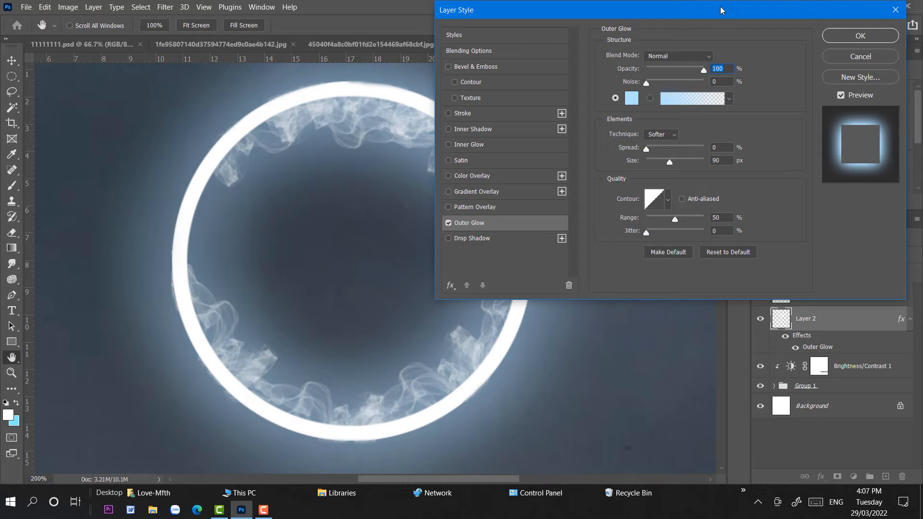
Set the ring's Outer Glow size to 103 px, reduce its opacity slightly and apply the layer style.
left_click_drag(721, 10, 741, 10)
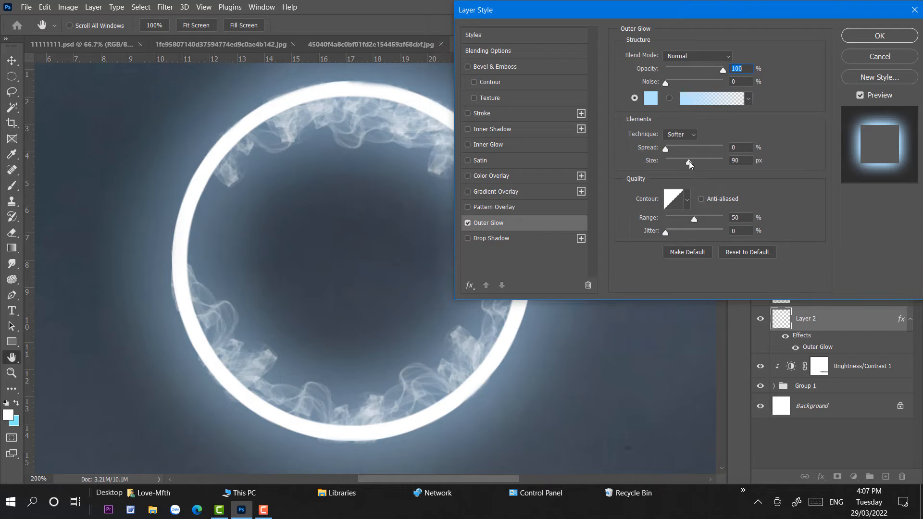
left_click_drag(688, 161, 693, 161)
left_click(692, 161)
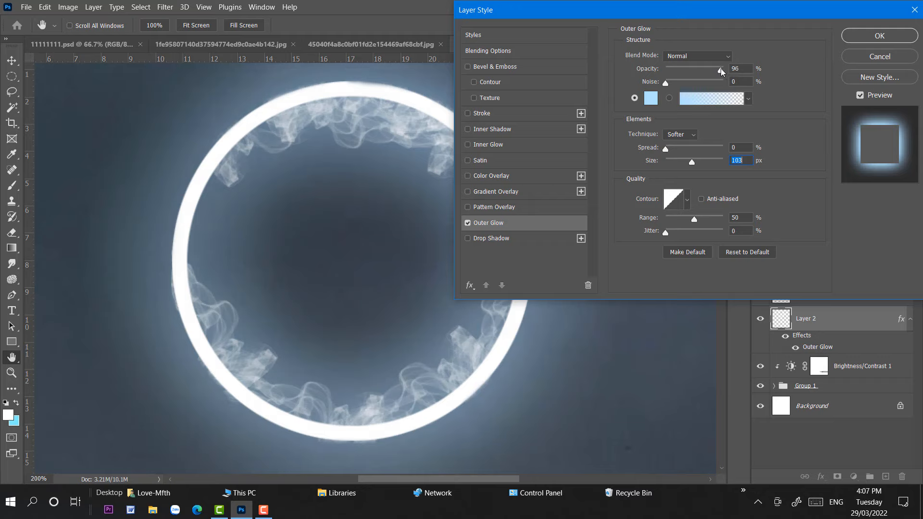
left_click_drag(720, 68, 718, 70)
left_click(879, 37)
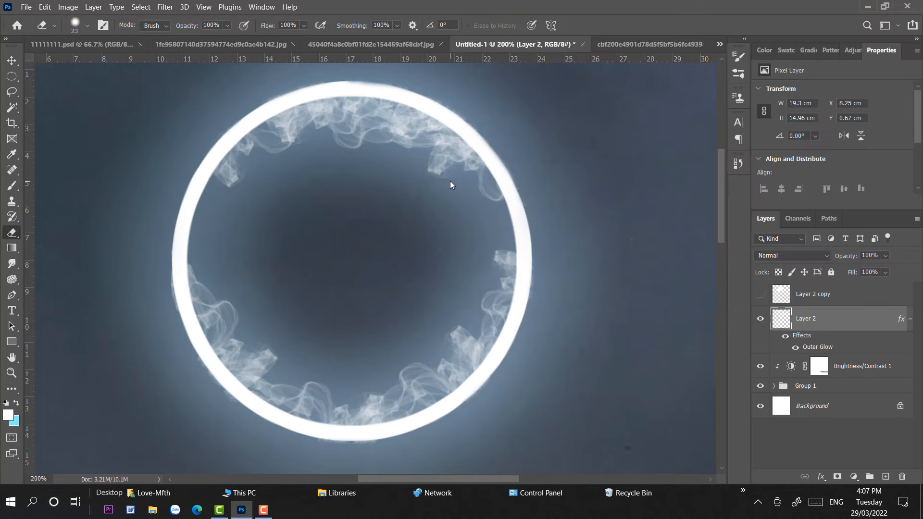
Add a blue Inner Glow to the ring layer with its opacity set to 55%.
key("ctrl+minus")
key("ctrl+minus")
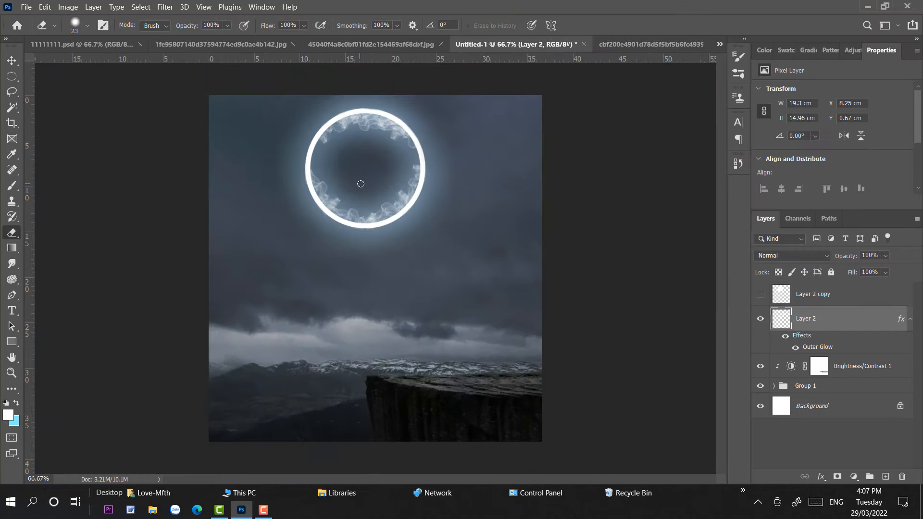
key("ctrl+plus")
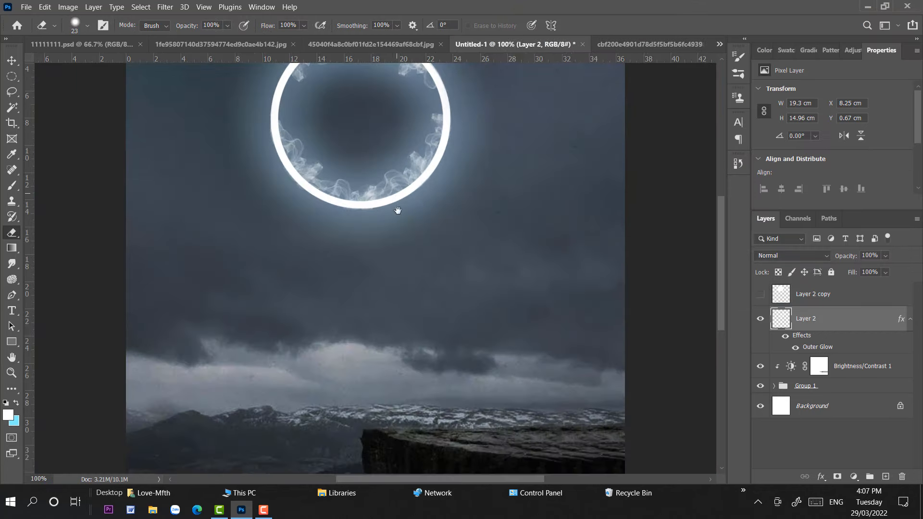
left_click_drag(397, 210, 406, 289)
left_click(821, 476)
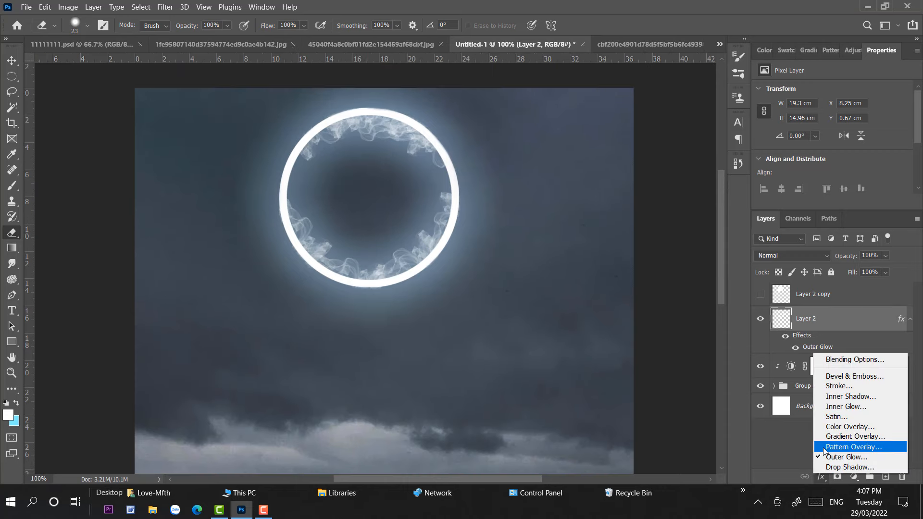
left_click(850, 396)
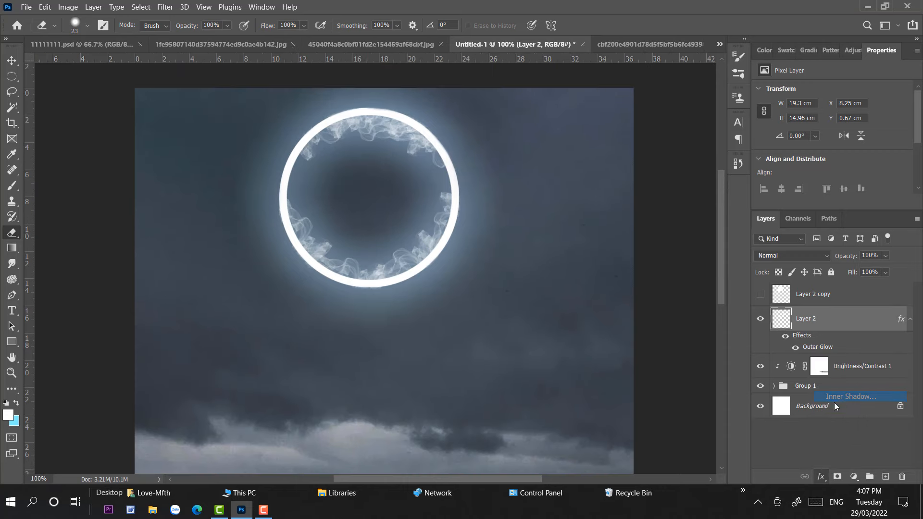
left_click(478, 144)
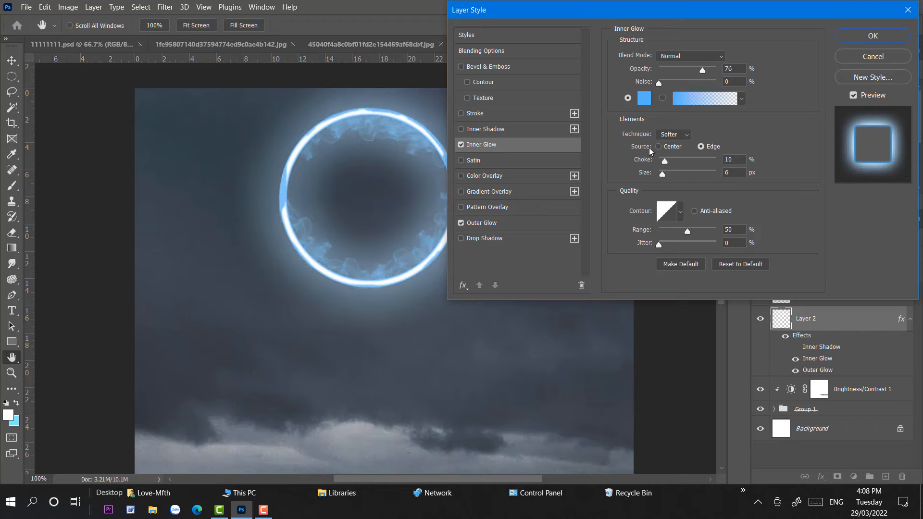
left_click_drag(690, 8, 709, 16)
left_click_drag(724, 69, 713, 79)
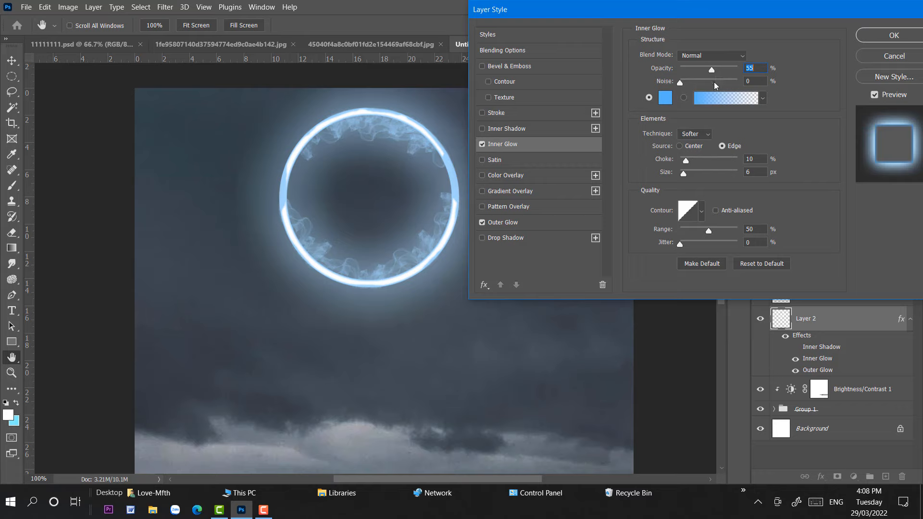
Set the Inner Glow's blend mode to Hard Light, adjust its size and apply the layer style.
left_click(721, 56)
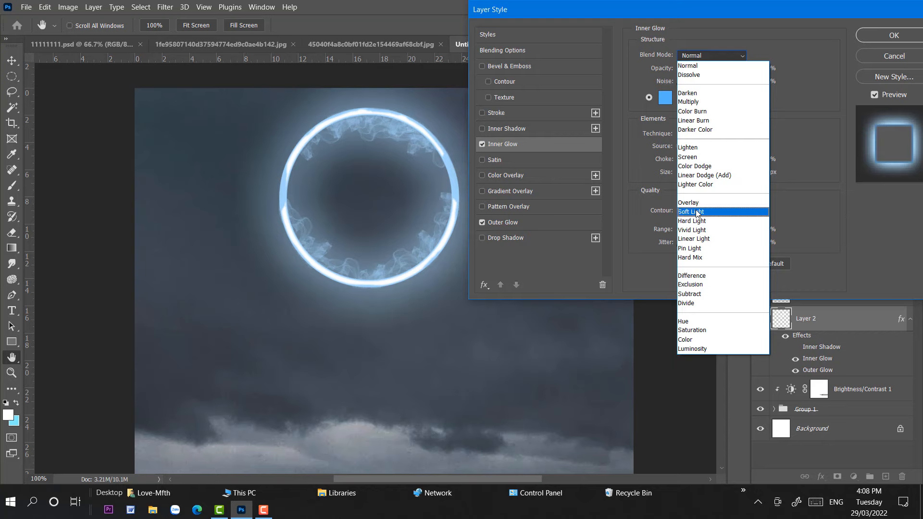
left_click(692, 220)
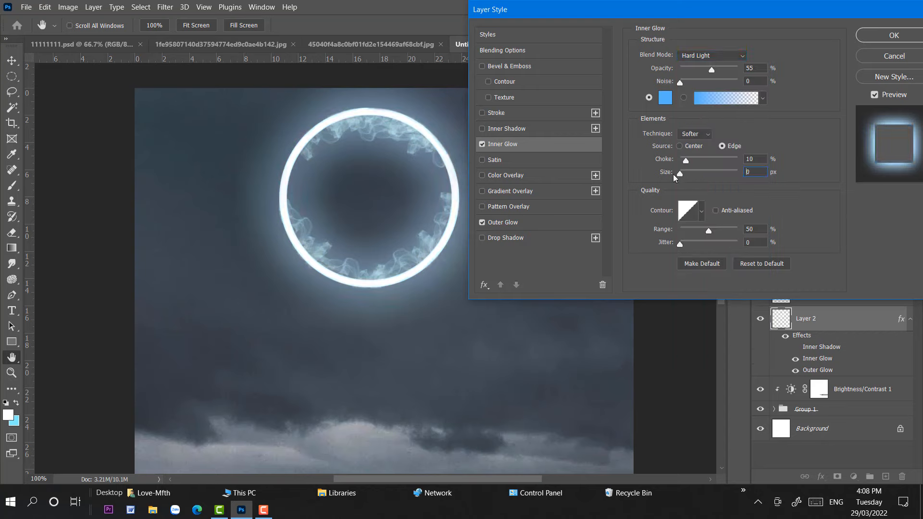
left_click(684, 174)
left_click(877, 37)
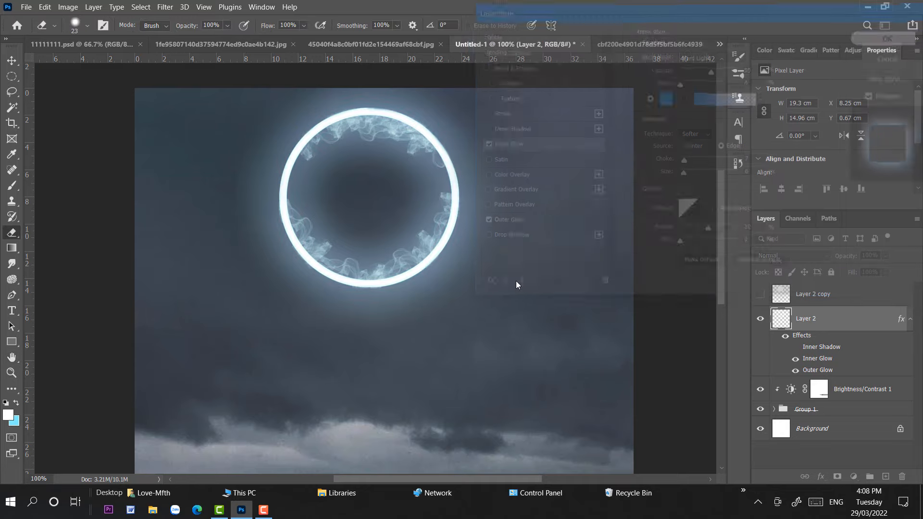
Bring the panda cutout into the Untitled-1 composite on a layer above the ring.
key("e")
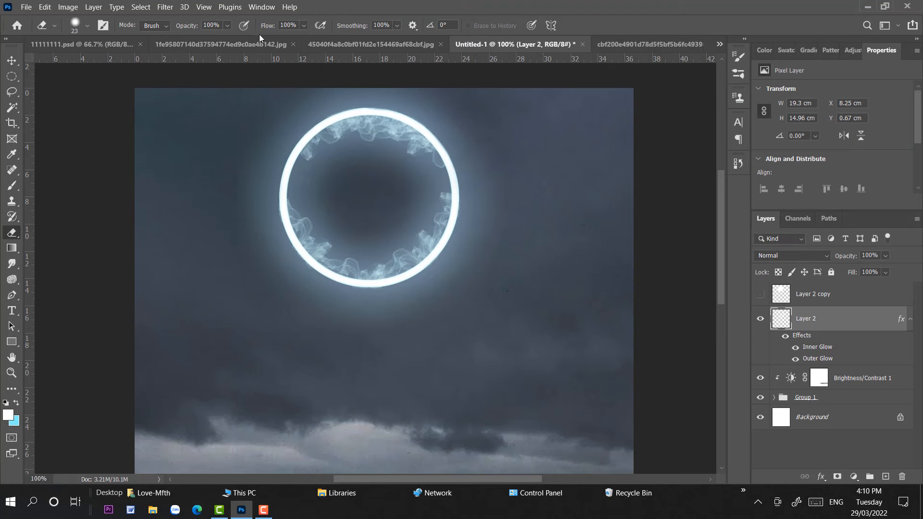
left_click(259, 44)
left_click_drag(810, 291, 434, 190)
Flip the panda horizontally, rotate it clockwise and place it over the lower-left part of the ring, then apply the transform.
key("ctrl+t")
right_click(350, 186)
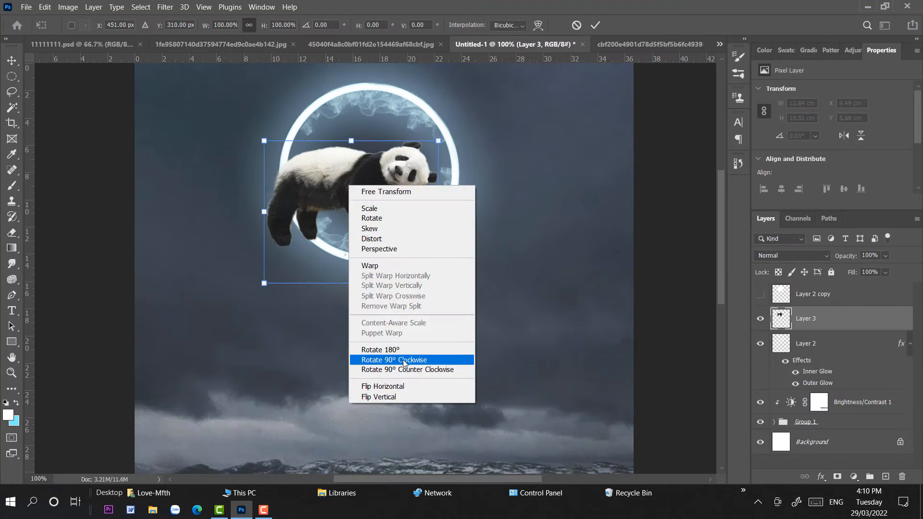
left_click(382, 386)
left_click_drag(462, 157, 475, 220)
left_click_drag(403, 214, 381, 239)
left_click(538, 25)
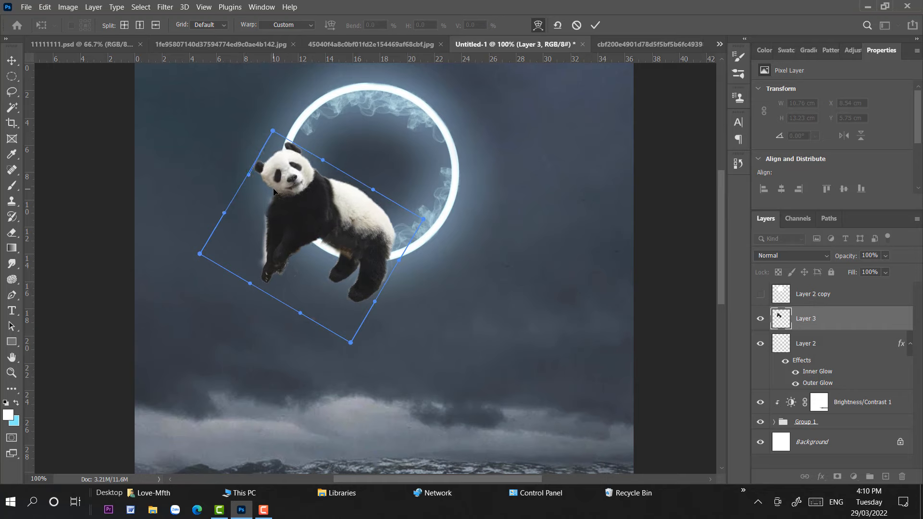
left_click(596, 25)
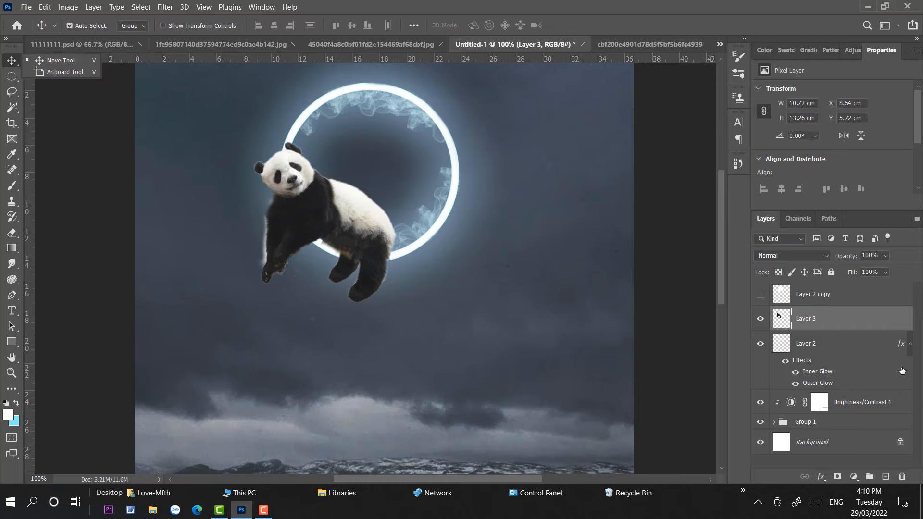
Add a layer mask to the panda layer and set up a Soft Round brush at 21 px with 100% opacity.
left_click(837, 476)
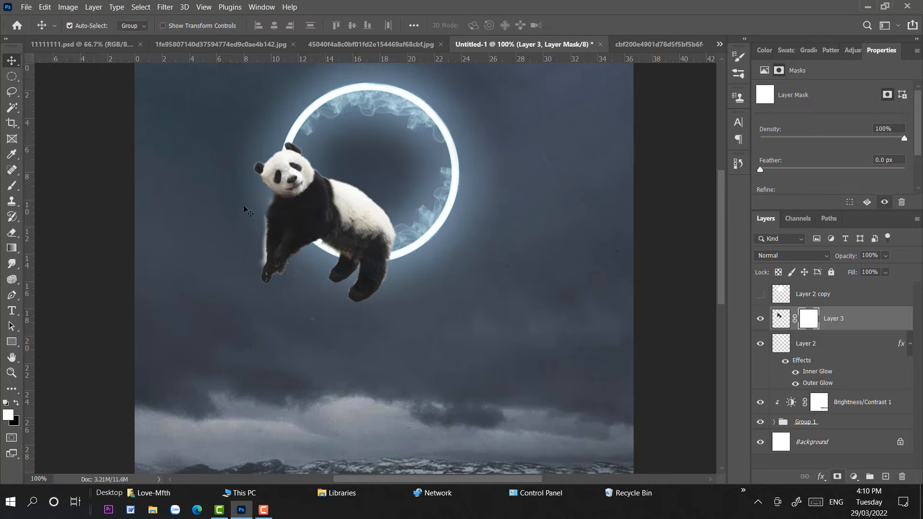
key("ctrl+plus")
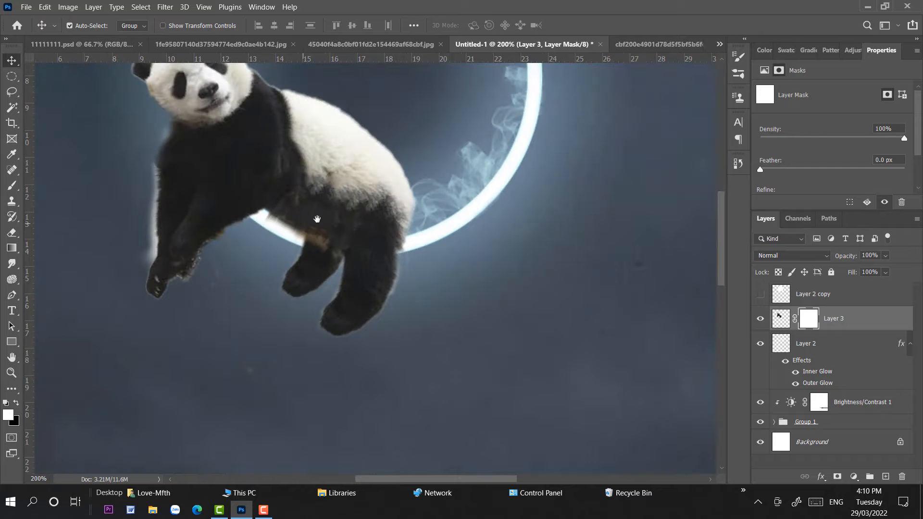
left_click_drag(317, 219, 469, 238)
key("ctrl+plus")
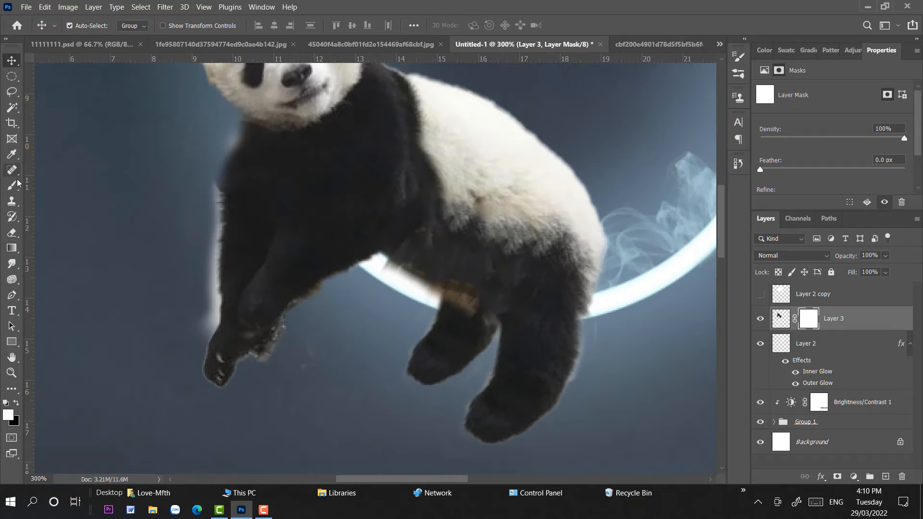
left_click(17, 183)
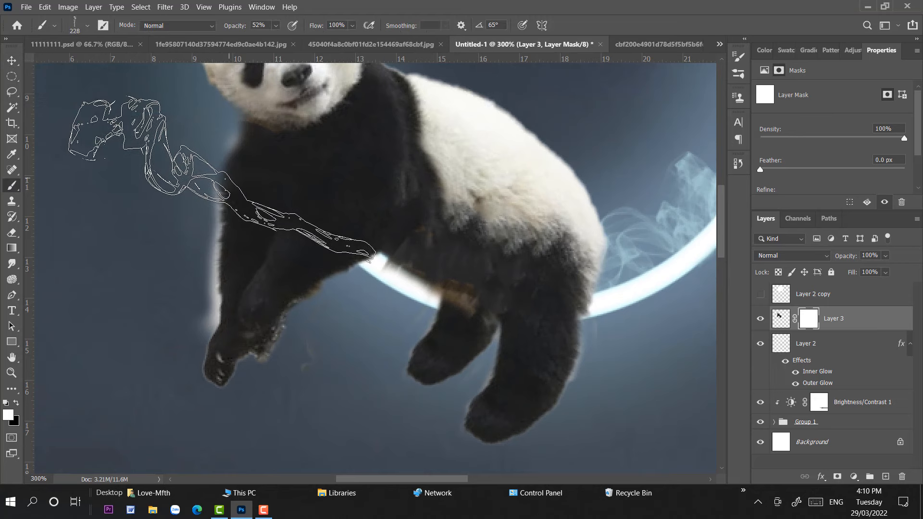
right_click(231, 178)
left_click(288, 279)
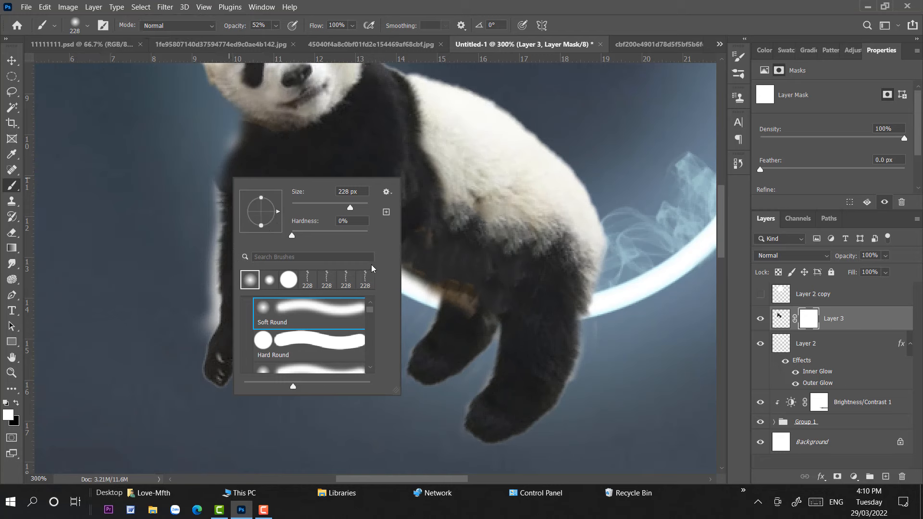
left_click_drag(318, 208, 317, 208)
key("Return")
key("0")
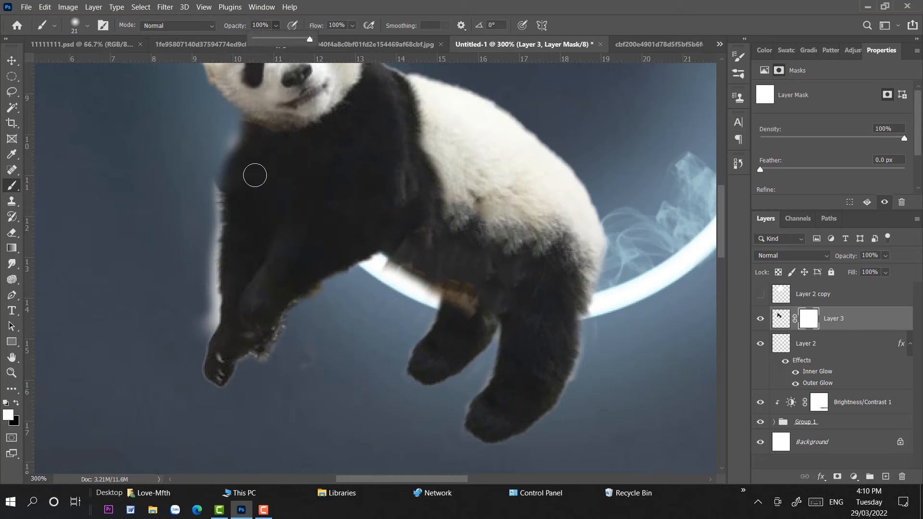
Paint black on the mask to remove the pale fringe around the panda's legs, reducing the brush to 12 px for the paws.
key("x")
mouse_move(228, 131)
left_mouse_down()
mouse_move(214, 200)
mouse_move(205, 184)
mouse_move(207, 241)
mouse_move(224, 223)
mouse_move(204, 294)
mouse_move(214, 167)
mouse_move(206, 311)
left_mouse_up()
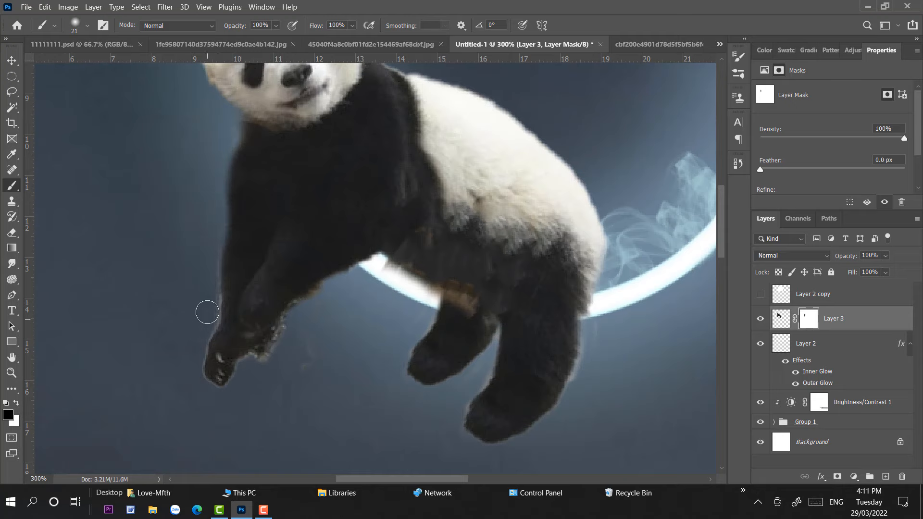
right_click(194, 257)
key("Return")
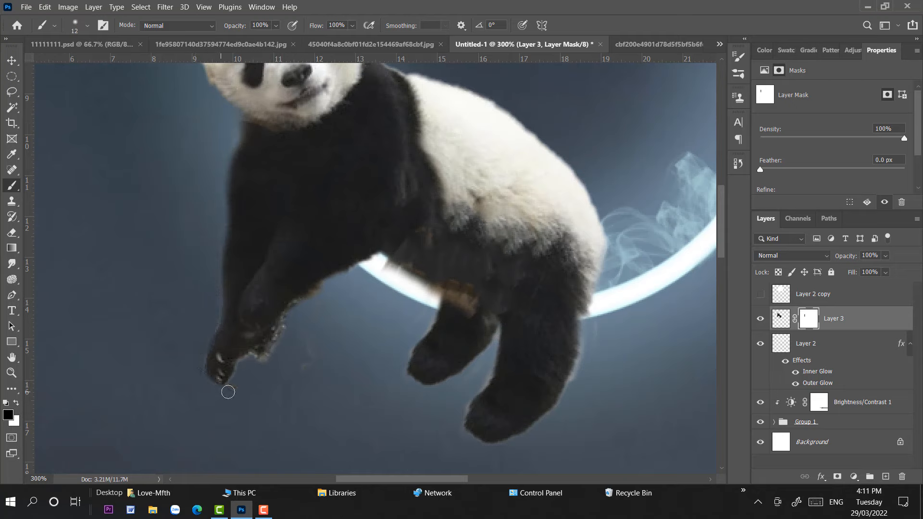
scroll(417, 339, "down", 3)
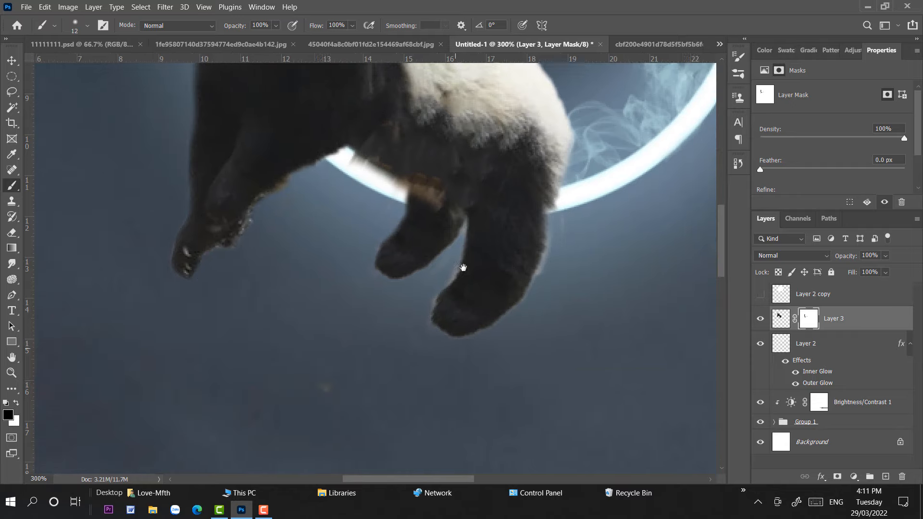
scroll(461, 268, "right", 1)
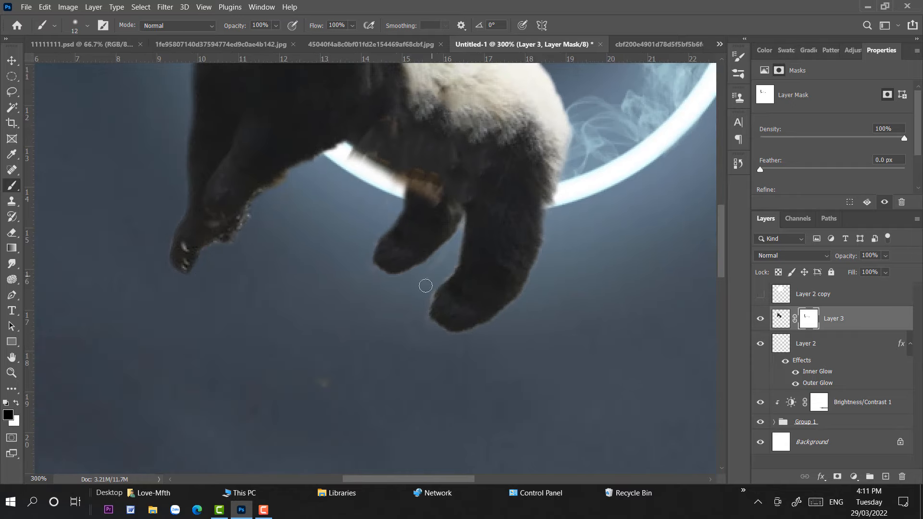
left_click_drag(341, 199, 356, 354)
left_click_drag(394, 244, 443, 364)
left_click_drag(424, 296, 366, 241)
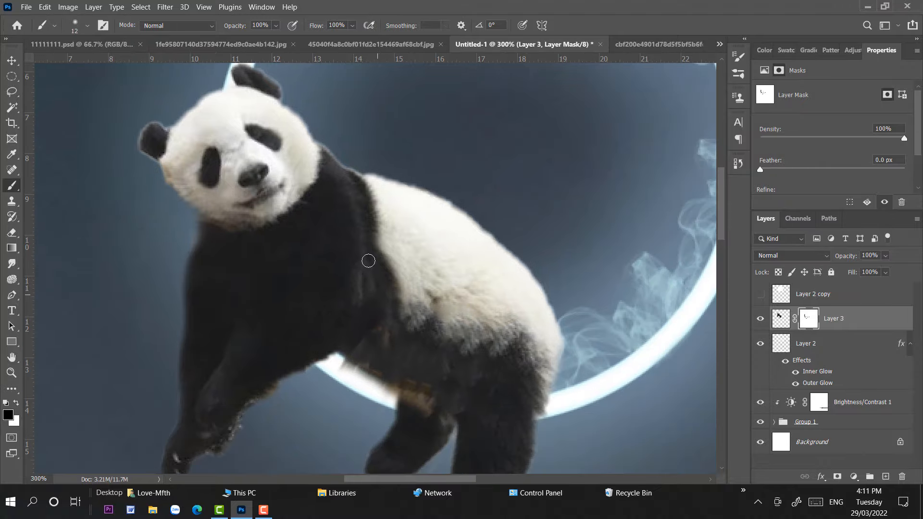
key("ctrl+minus")
key("ctrl+plus")
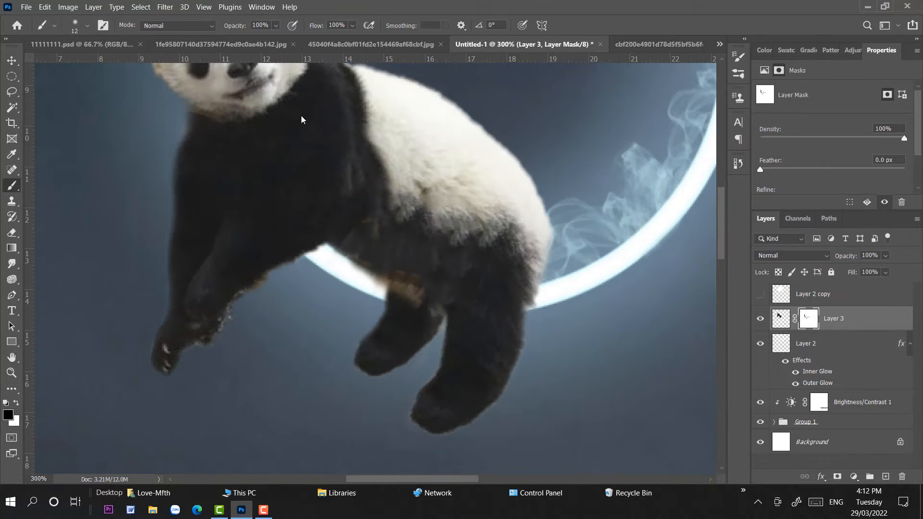
Mask the panda's belly along the ring with an 18 px soft brush at reduced opacity, revealing the ring in front.
right_click(422, 243)
left_click_drag(481, 269, 484, 269)
key("Return")
right_click(435, 235)
left_click_drag(569, 293, 495, 292)
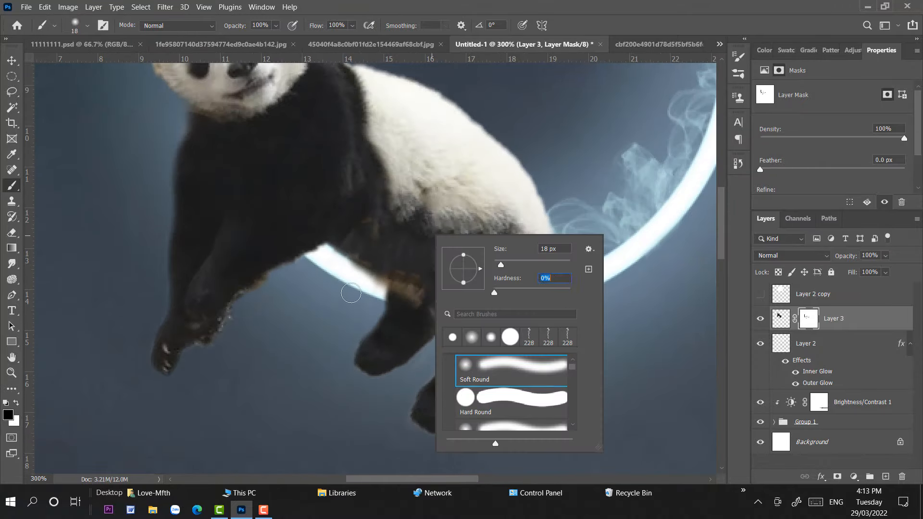
key("Return")
left_click(276, 26)
left_click_drag(291, 39, 252, 39)
mouse_move(325, 255)
left_mouse_down()
mouse_move(367, 284)
mouse_move(361, 268)
mouse_move(383, 292)
mouse_move(443, 307)
mouse_move(382, 295)
mouse_move(447, 304)
left_mouse_up()
Refine the mask where the ring meets the hind leg, using a 20 px brush at 24% opacity.
right_click(457, 303)
left_click(504, 292)
key("Return")
right_click(537, 289)
left_click(603, 296)
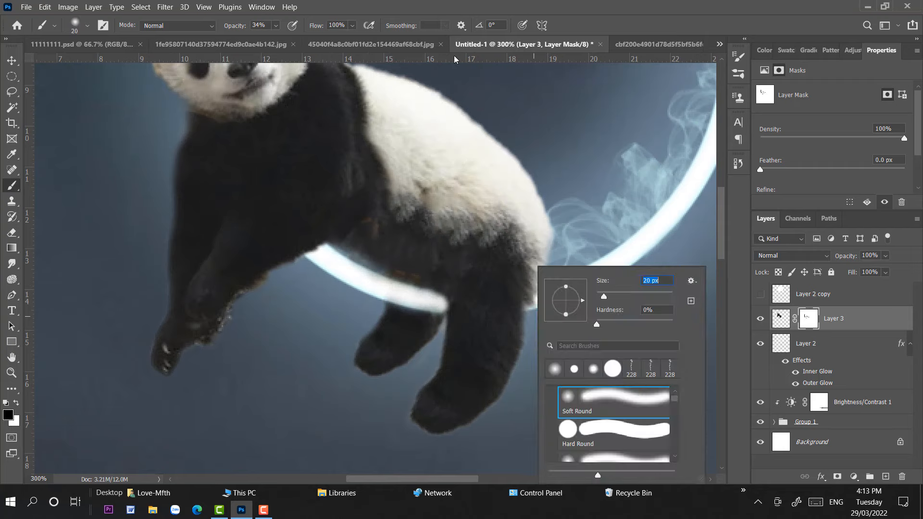
left_click(275, 26)
left_click_drag(280, 39, 274, 39)
mouse_move(448, 303)
left_mouse_down()
mouse_move(446, 310)
mouse_move(334, 254)
mouse_move(457, 324)
left_mouse_up()
Lower the panda layer's opacity as a guide, mask the chest along the ring's path, and restore the layer opacity to 100%.
left_click(885, 256)
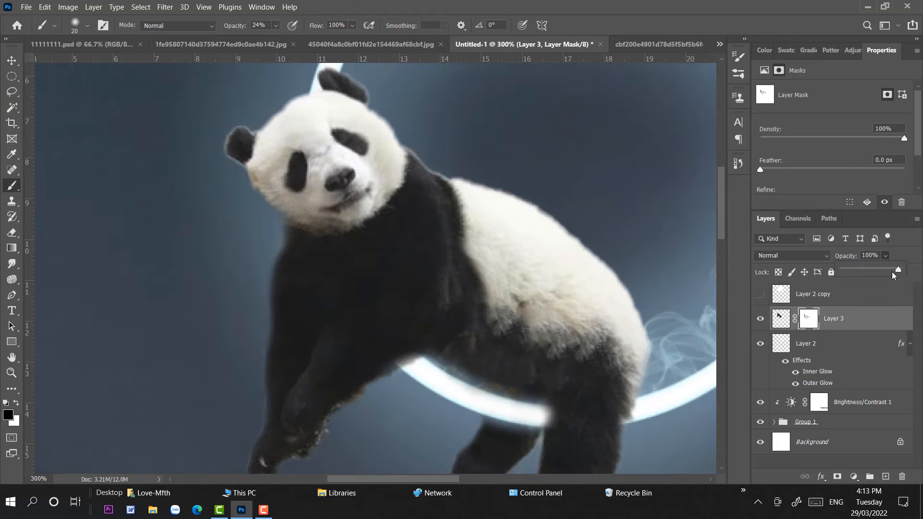
left_click_drag(902, 269, 882, 276)
left_click(806, 321)
left_click_drag(329, 249, 348, 290)
left_click(349, 293)
left_click(885, 256)
left_click_drag(891, 275, 914, 272)
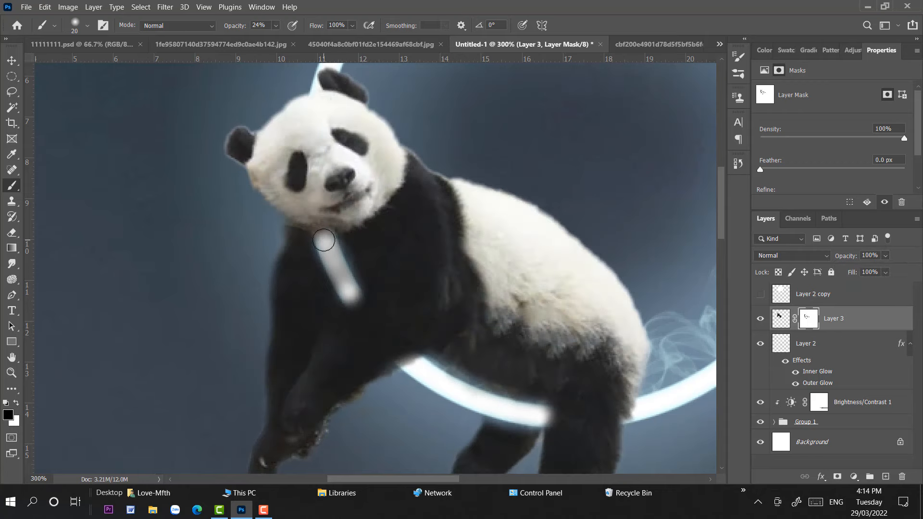
Strengthen the revealed ring segment across the panda's chest and clean up its lower end by painting white on the mask.
mouse_move(323, 241)
left_mouse_down()
mouse_move(347, 280)
mouse_move(331, 246)
mouse_move(341, 289)
mouse_move(336, 253)
left_mouse_up()
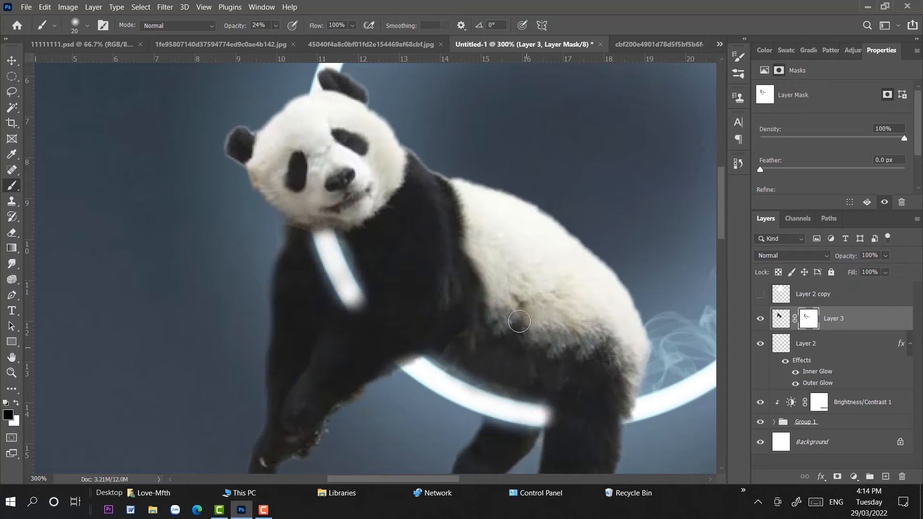
scroll(519, 321, "down", 3)
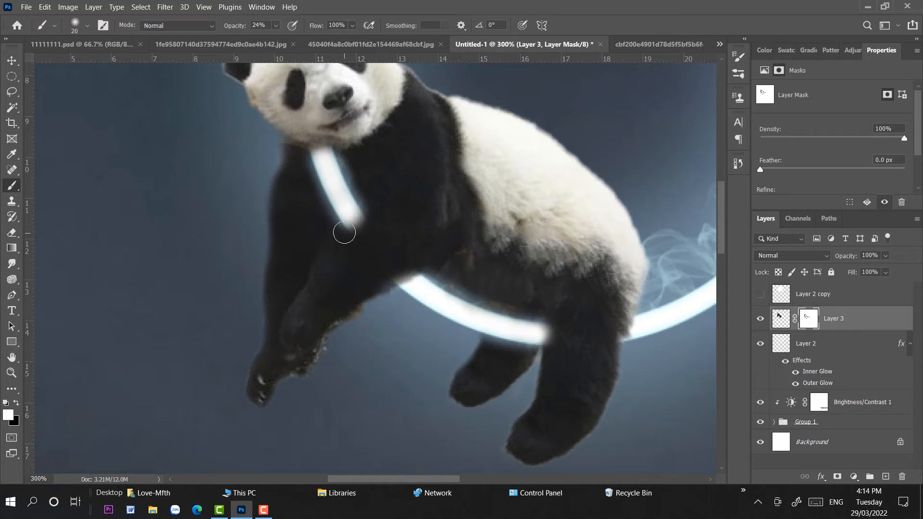
mouse_move(344, 232)
left_mouse_down()
mouse_move(375, 216)
mouse_move(386, 232)
left_mouse_up()
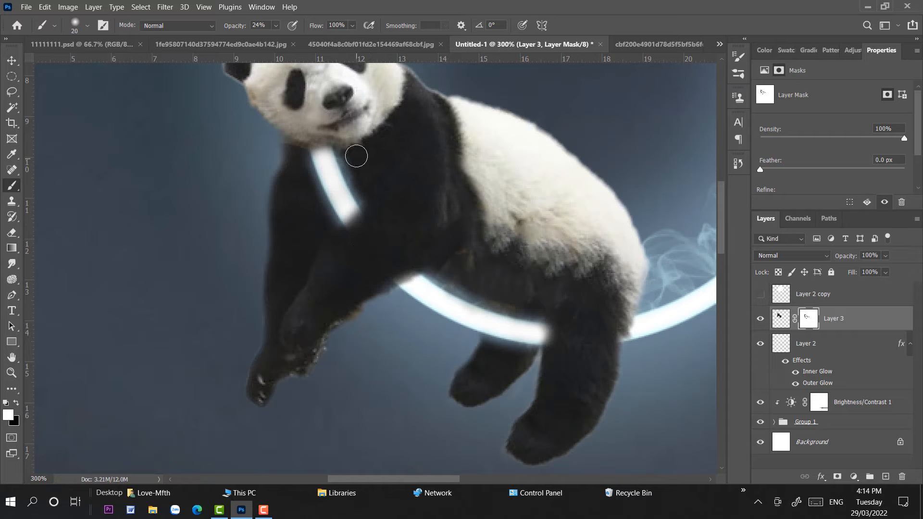
Examine the panda's masked edges and the places where the ring crosses its chest, belly and head.
key("h")
left_click_drag(385, 139, 321, 199)
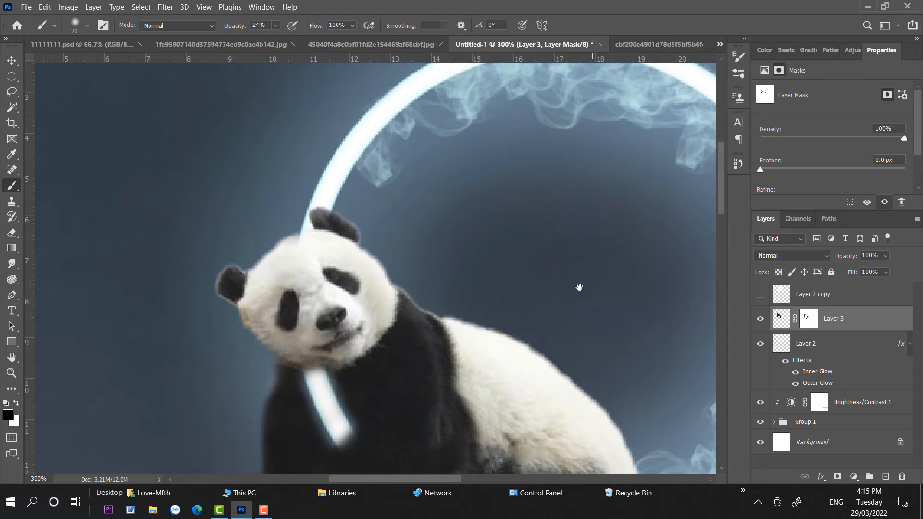
left_click_drag(579, 287, 537, 219)
key("h")
left_click_drag(257, 179, 485, 351)
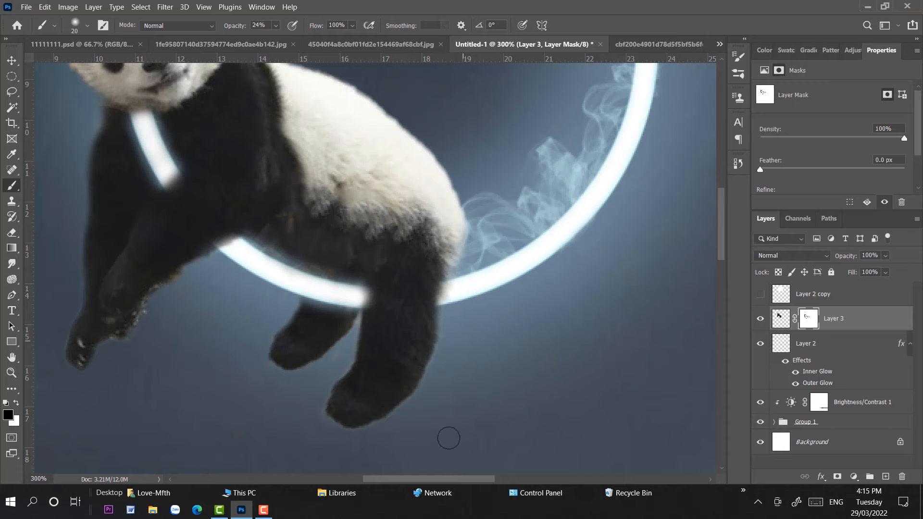
key("ctrl+minus")
key("ctrl+minus")
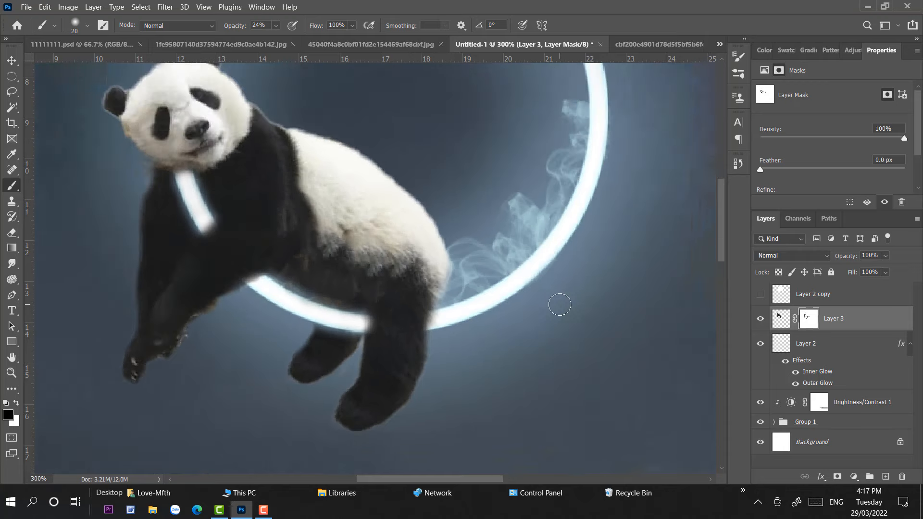
key("ctrl+plus")
left_click_drag(568, 273, 604, 330)
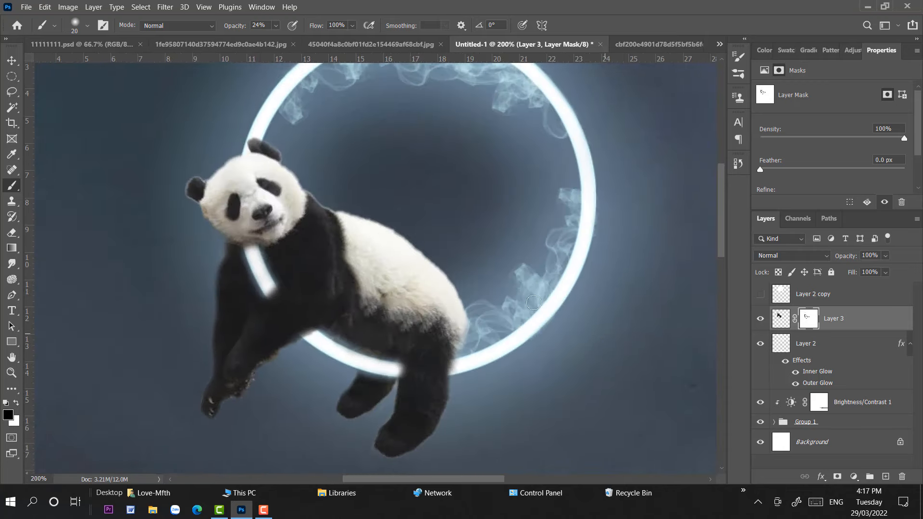
Add a Brightness/Contrast adjustment clipped to the panda layer, with brightness 38 and contrast about -12.
key("v")
left_click(780, 318)
left_click(853, 476)
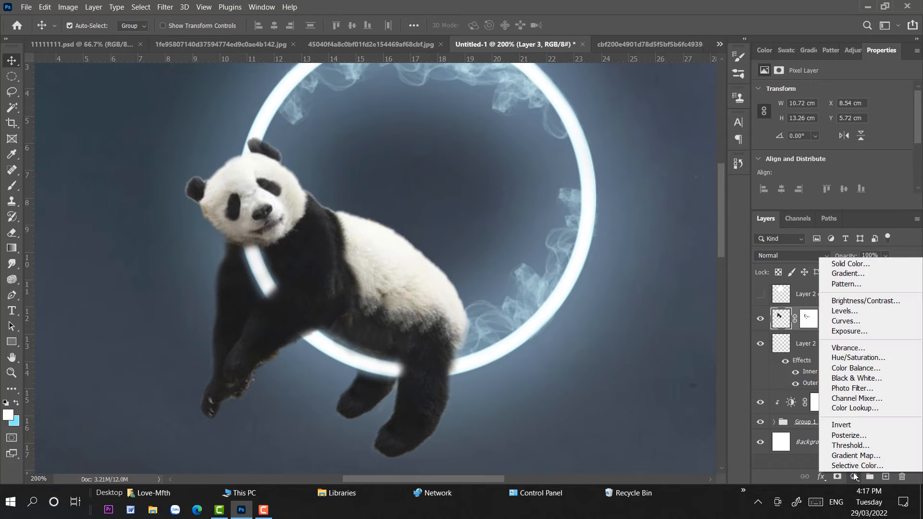
left_click(861, 301)
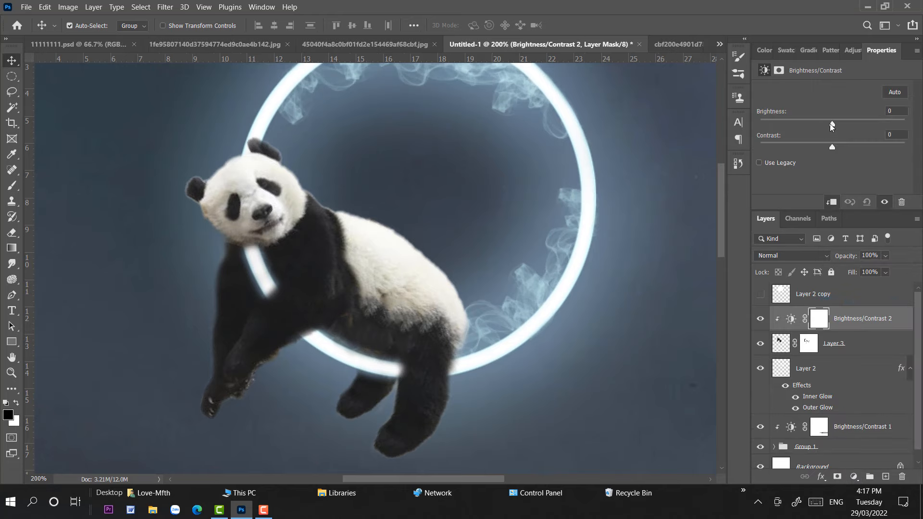
left_click_drag(833, 123, 849, 117)
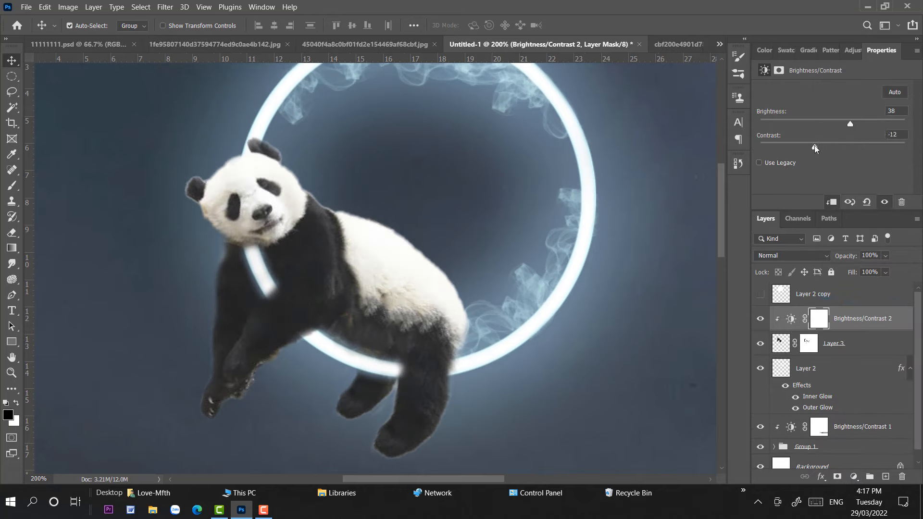
Bring the elephant cutout into the Untitled-1 composite, scale it to about 11.3 cm wide and stand it on the cliff.
key("ctrl+Tab")
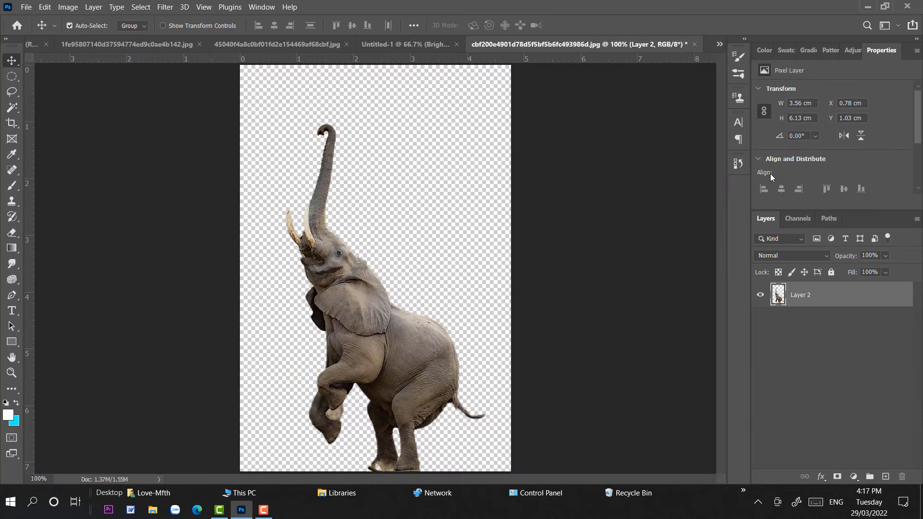
left_click_drag(800, 294, 469, 272)
key("ctrl+t")
left_click_drag(468, 143, 462, 220)
left_click_drag(439, 246, 469, 210)
left_click(198, 158)
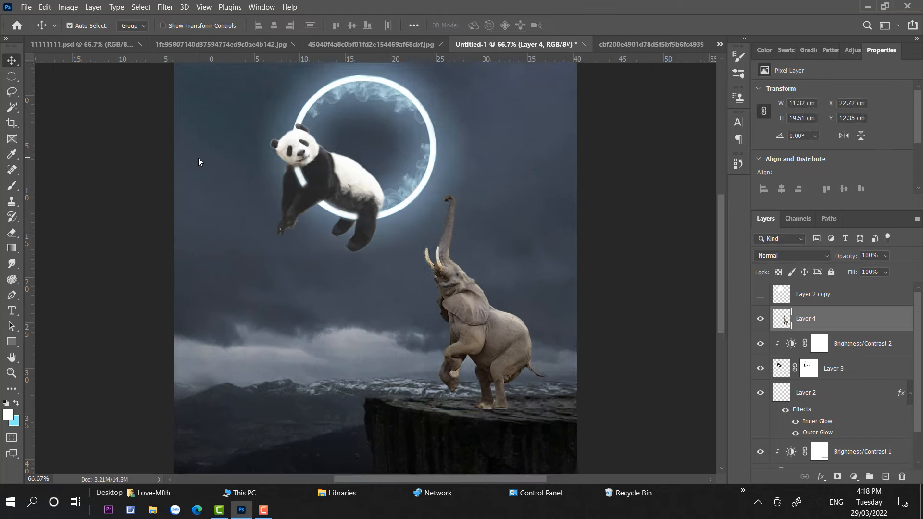
Select the upper part of the elephant's trunk with a rectangular marquee of about 4.1 by 4.9 cm.
key("ctrl+plus")
key("ctrl+plus")
left_click_drag(544, 195, 365, 255)
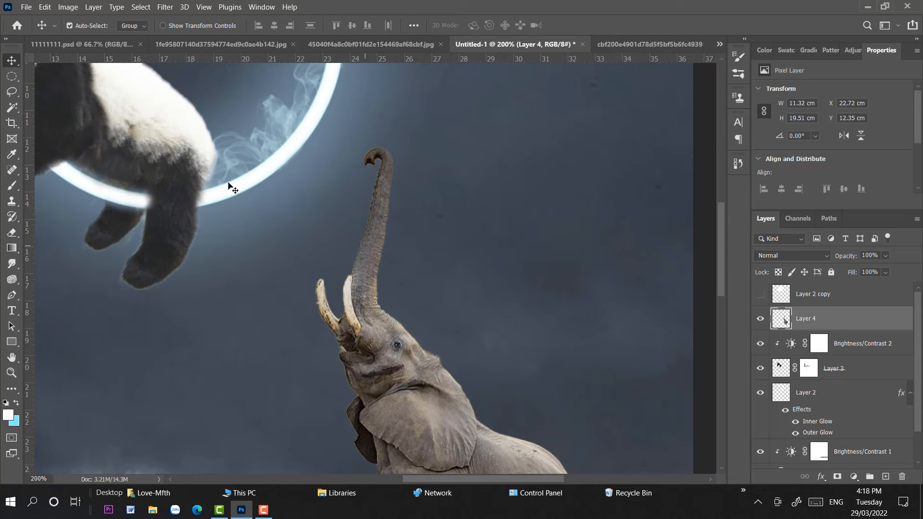
right_click(12, 76)
left_click(43, 74)
left_click_drag(333, 140, 443, 274)
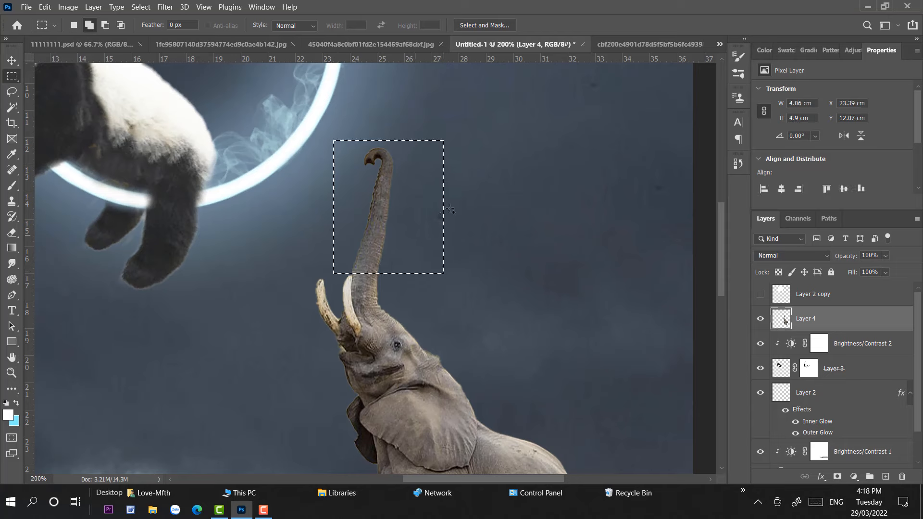
Rotate the selected trunk piece about -32.3°, scale it to about 115% wide and 130% high, and place its tip on the ring.
key("ctrl+t")
left_click_drag(483, 108, 465, 100)
left_click_drag(431, 229, 373, 210)
left_click_drag(364, 247, 372, 264)
left_click_drag(374, 215, 368, 211)
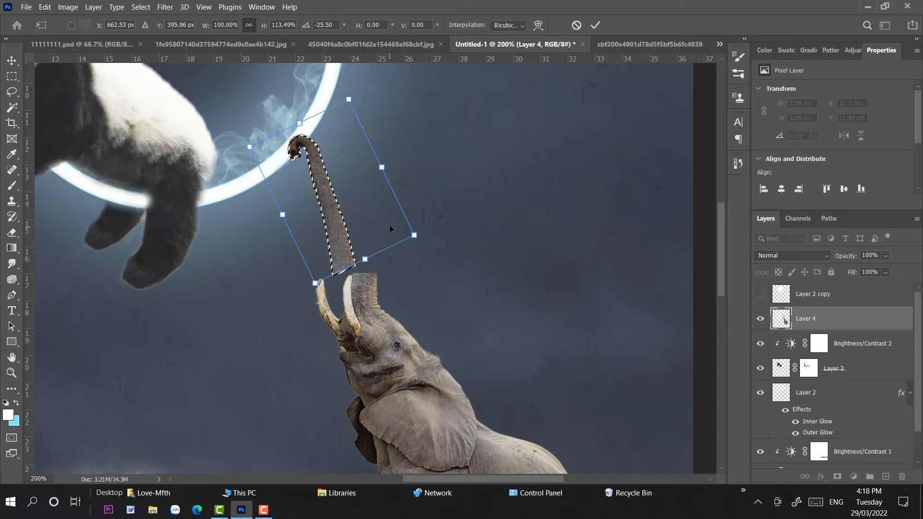
left_click_drag(443, 242, 448, 229)
left_click_drag(380, 226, 363, 215)
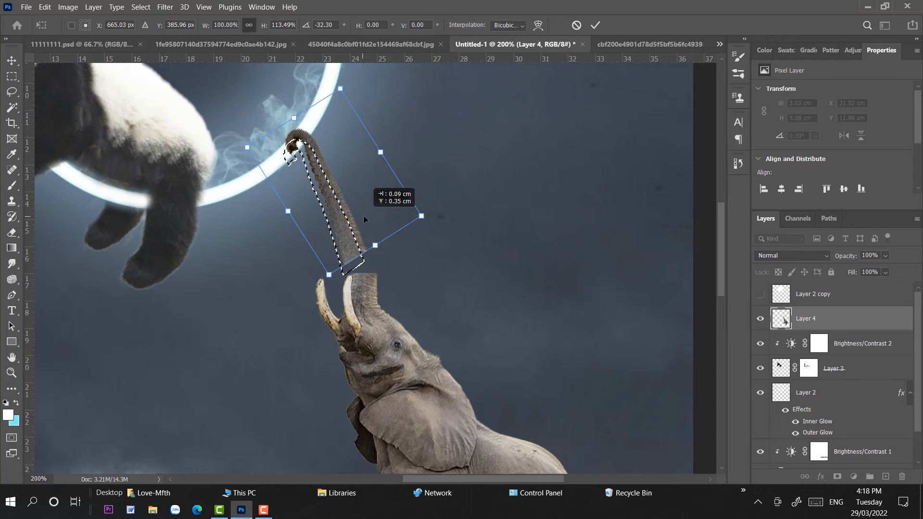
mouse_move(372, 255)
left_mouse_down()
mouse_move(383, 269)
mouse_move(388, 261)
left_mouse_up()
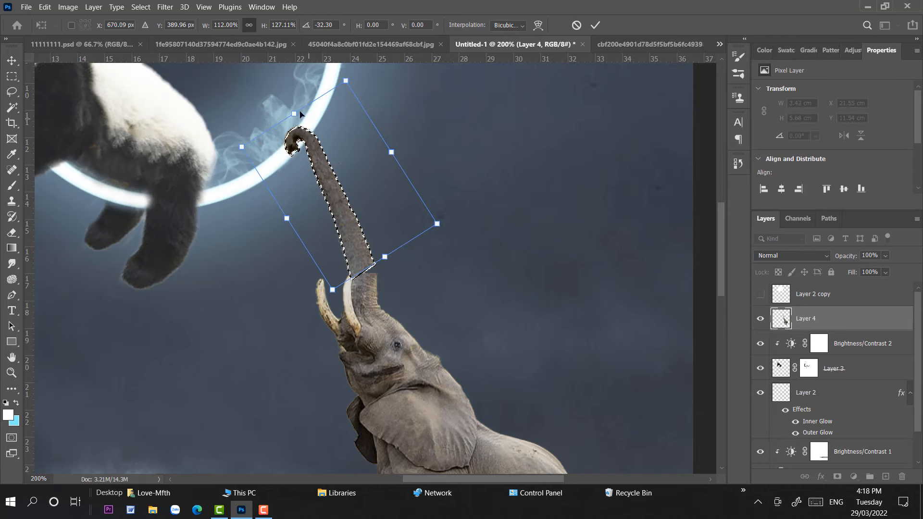
left_click_drag(293, 117, 288, 106)
left_click_drag(377, 218, 379, 212)
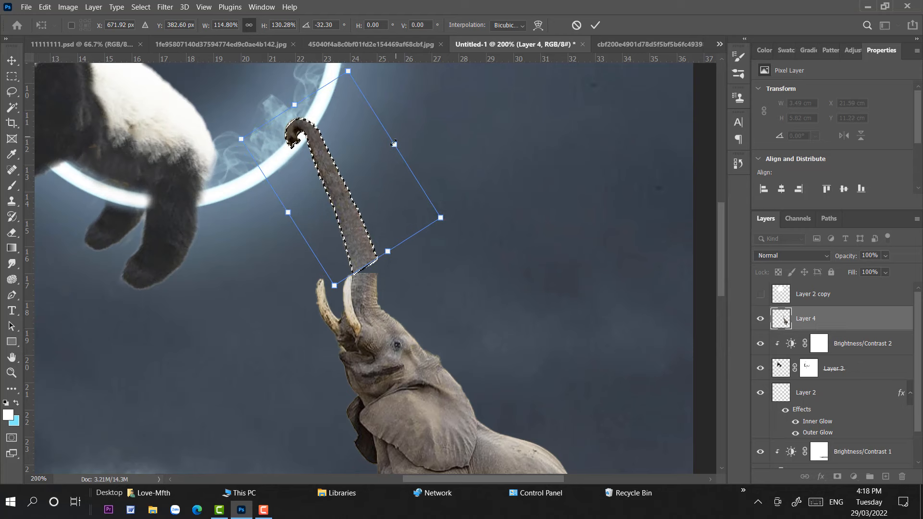
Warp the trunk piece so its base bends down to meet the elephant's head, apply the transform and deselect.
left_click(538, 25)
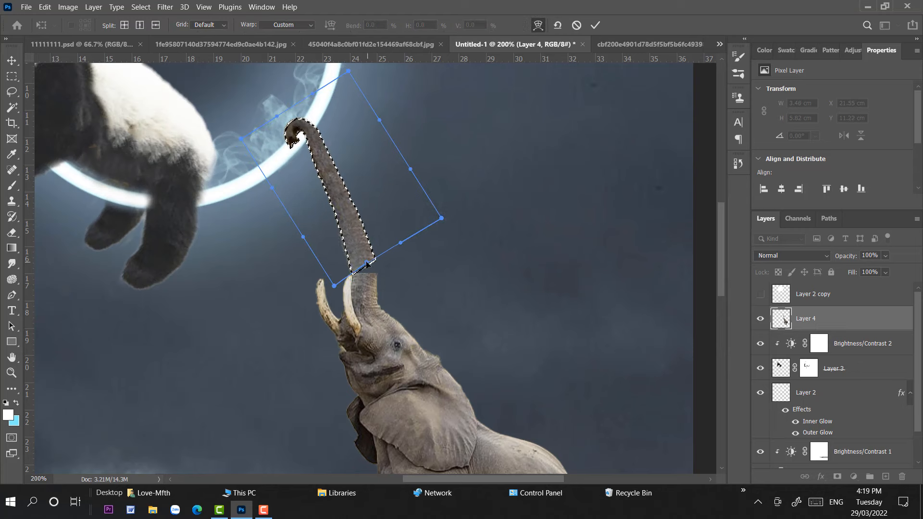
left_click_drag(401, 243, 405, 279)
left_click_drag(353, 187, 358, 188)
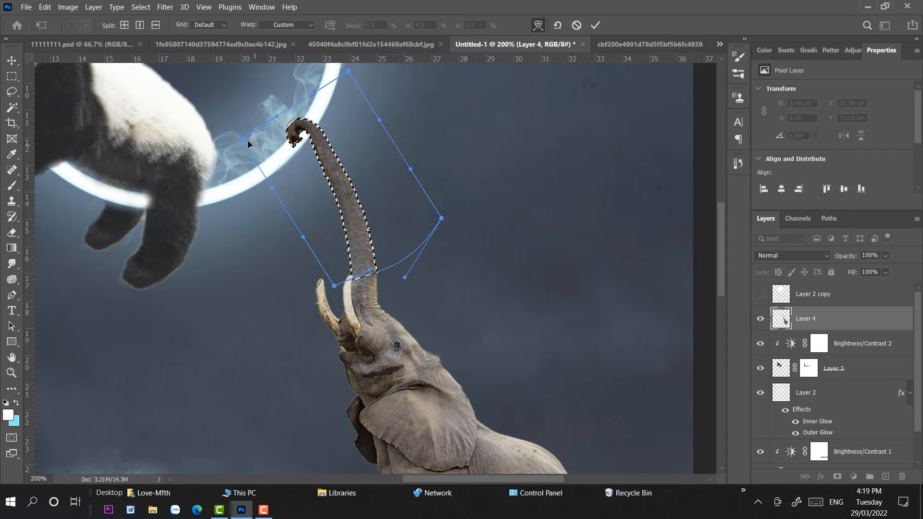
key("Return")
key("ctrl+d")
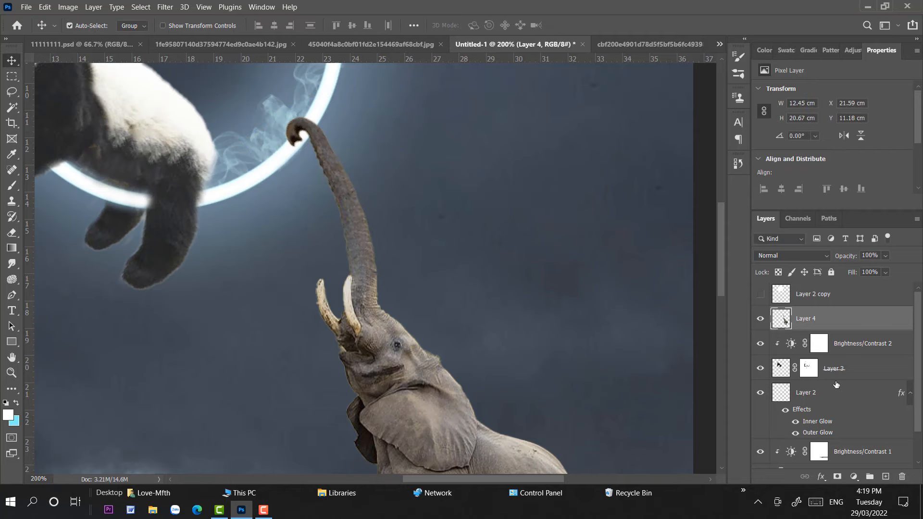
Add a layer mask to the elephant layer and fade the curled trunk tip over the ring with a 20 px black brush at 24% opacity.
key("ctrl+minus")
key("ctrl+minus")
key("ctrl+plus")
key("ctrl+plus")
left_click_drag(516, 144, 434, 205)
left_click(838, 477)
left_click_drag(398, 140, 384, 181)
key("b")
key("d")
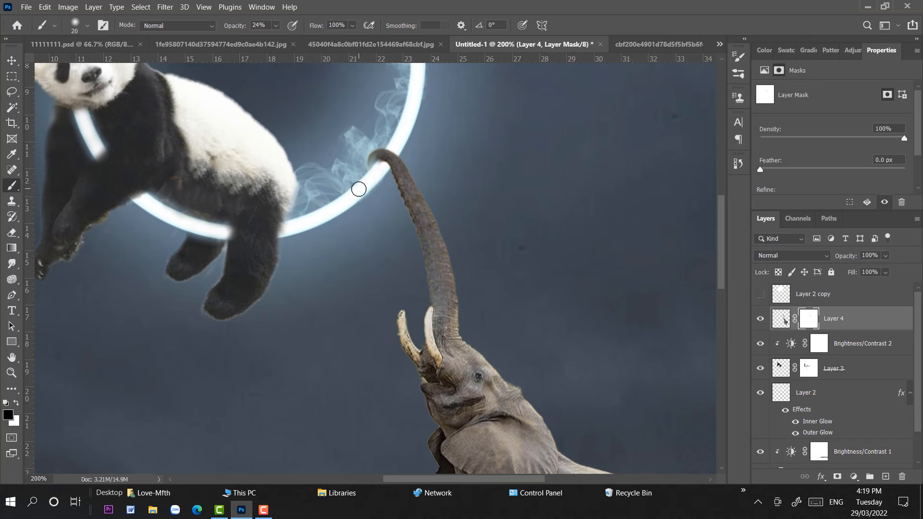
Add a Brightness/Contrast adjustment clipped to the elephant layer, with brightness 150 and contrast -1.
key("ctrl+minus")
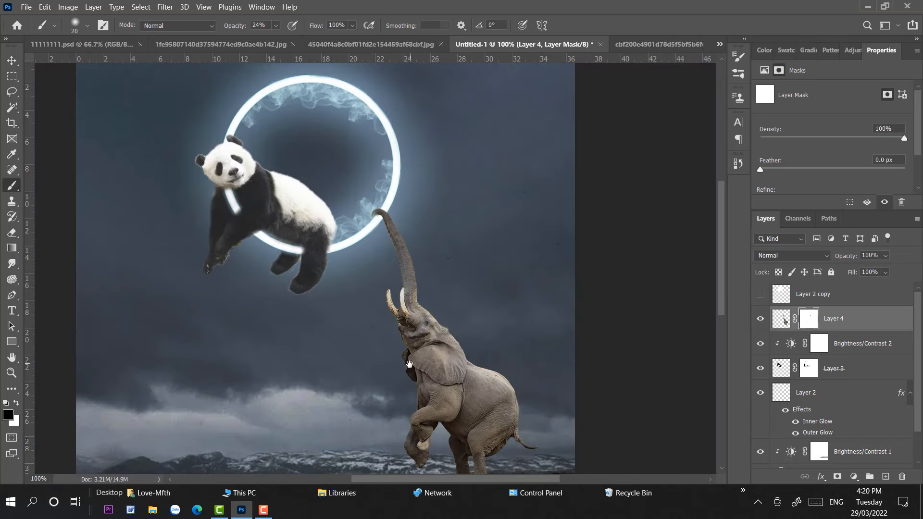
left_click_drag(409, 364, 418, 290)
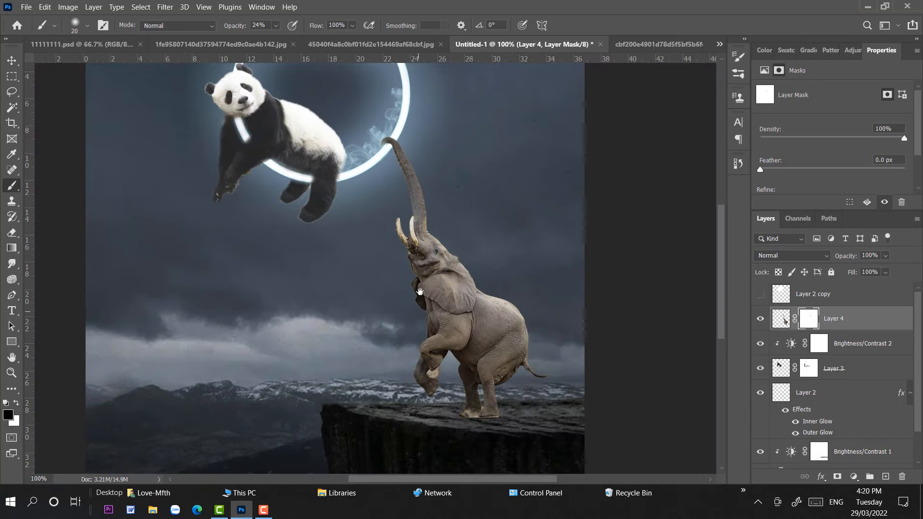
left_click(12, 60)
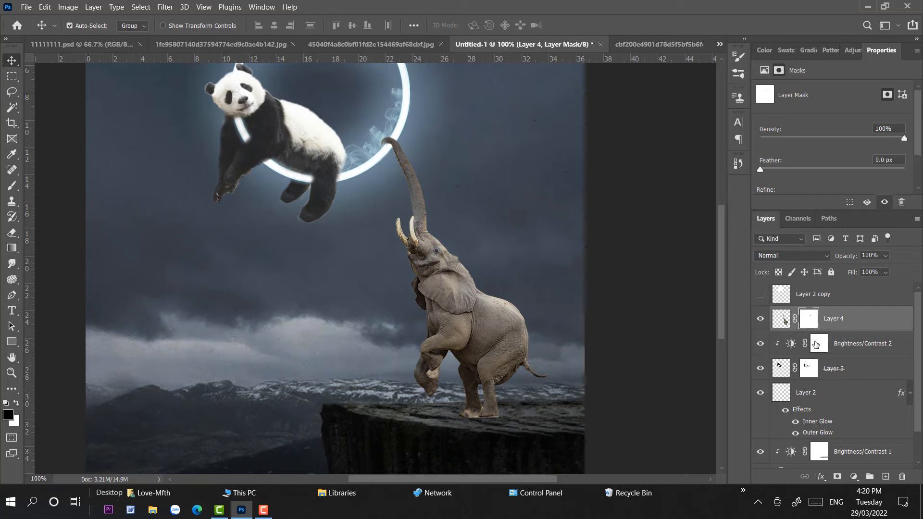
left_click(853, 477)
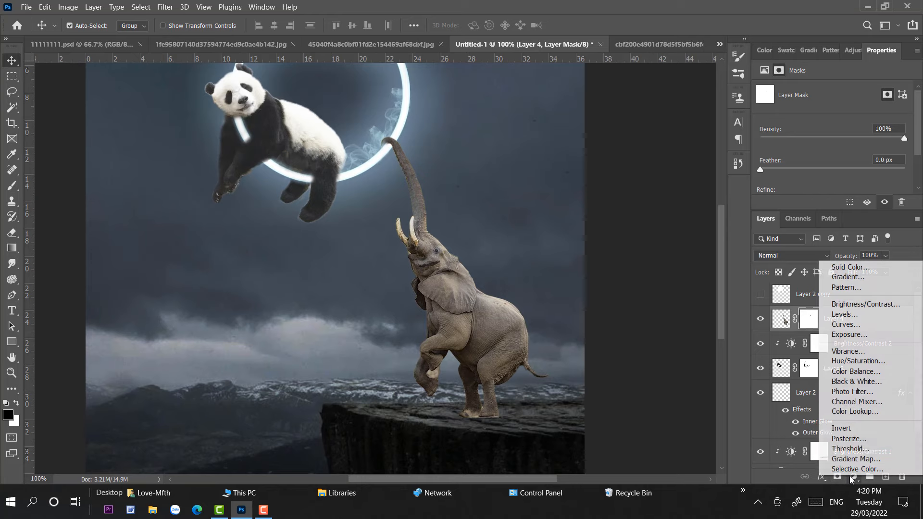
left_click(862, 304)
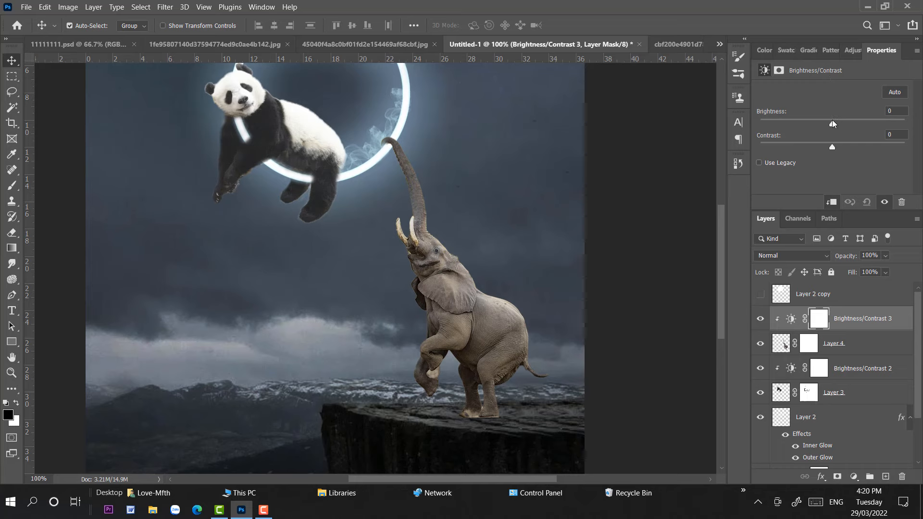
left_click_drag(832, 124, 904, 123)
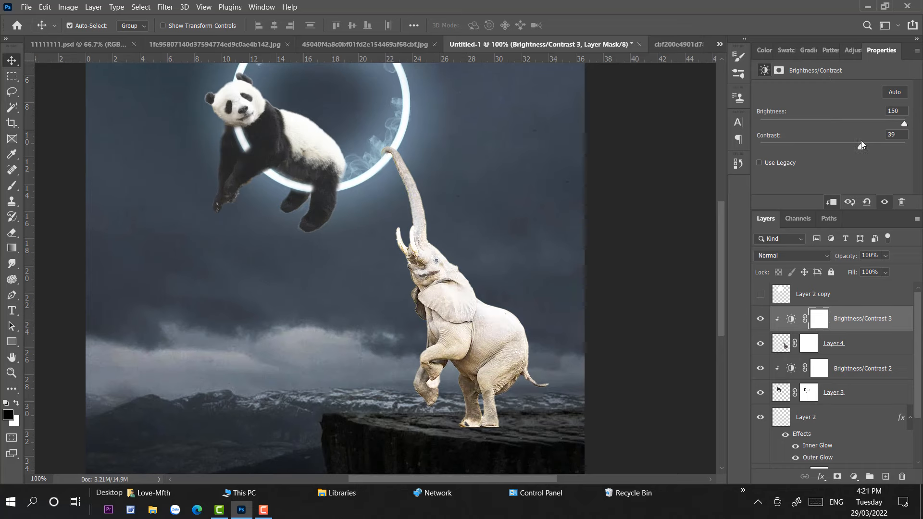
Mask the brightening off the elephant's trunk and body with a soft 174 px black brush at 100% opacity.
left_click(11, 192)
right_click(500, 282)
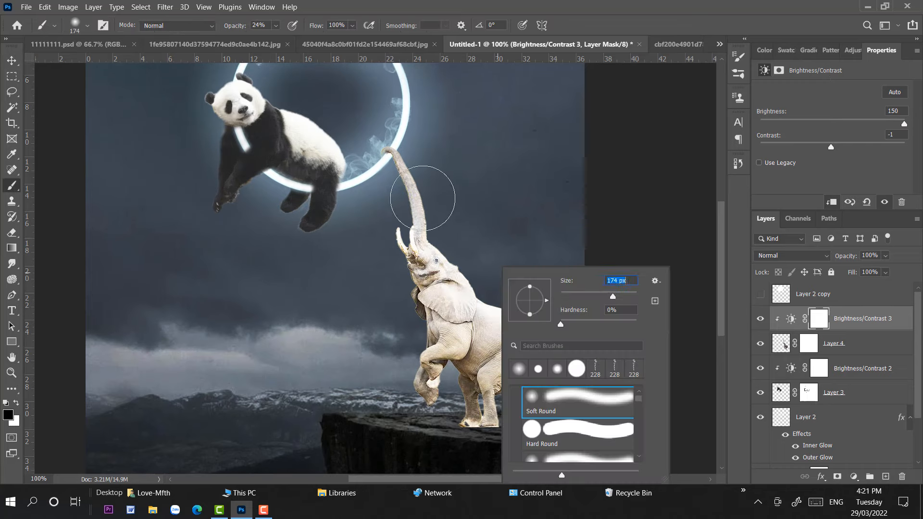
left_click_drag(481, 288, 442, 385)
mouse_move(394, 149)
left_mouse_down()
mouse_move(461, 337)
mouse_move(495, 283)
left_mouse_up()
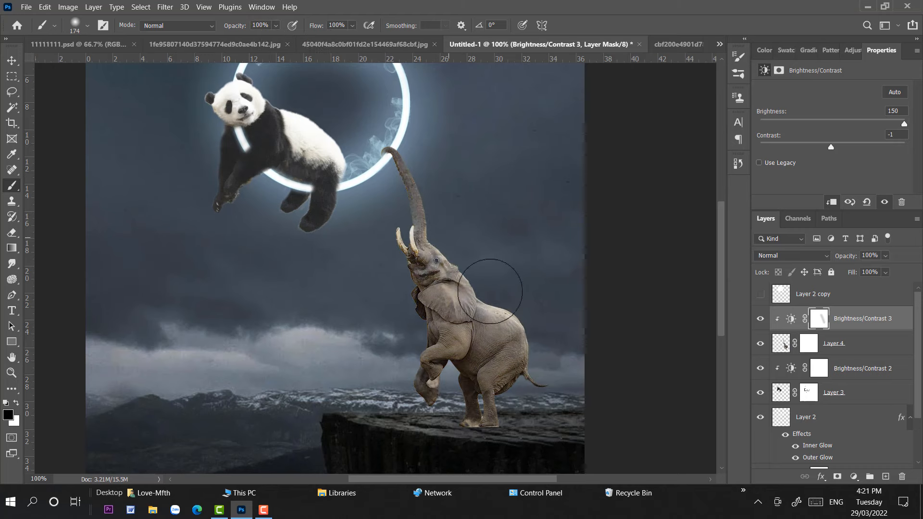
right_click(520, 295)
left_click(501, 297)
Restore the brightening on both tusks by painting white on the adjustment's mask, refining with a 9 px brush.
key("ctrl+plus")
key("ctrl+plus")
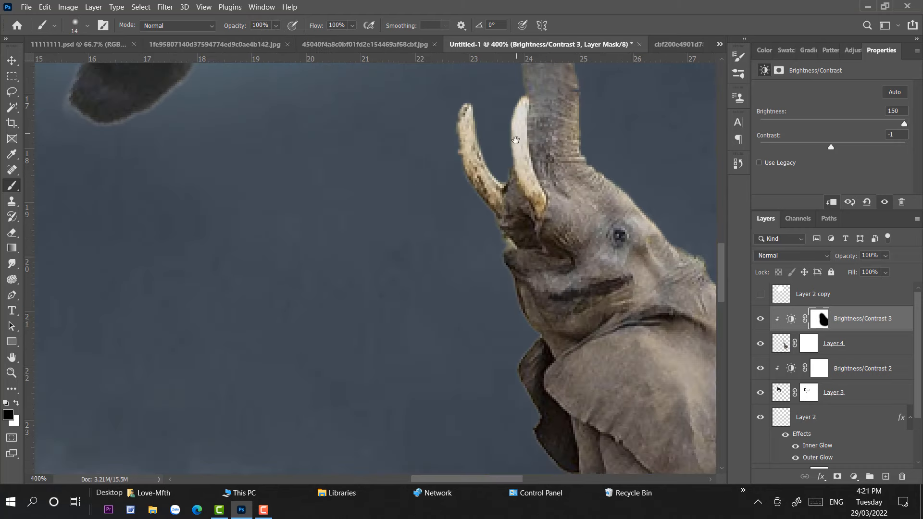
left_click_drag(515, 140, 451, 328)
left_click(16, 403)
mouse_move(399, 304)
left_mouse_down()
mouse_move(425, 399)
mouse_move(404, 310)
mouse_move(447, 301)
mouse_move(447, 347)
left_mouse_up()
right_click(447, 347)
left_click_drag(508, 295, 504, 296)
left_click(427, 272)
mouse_move(449, 360)
left_mouse_down()
mouse_move(458, 359)
mouse_move(471, 406)
left_mouse_up()
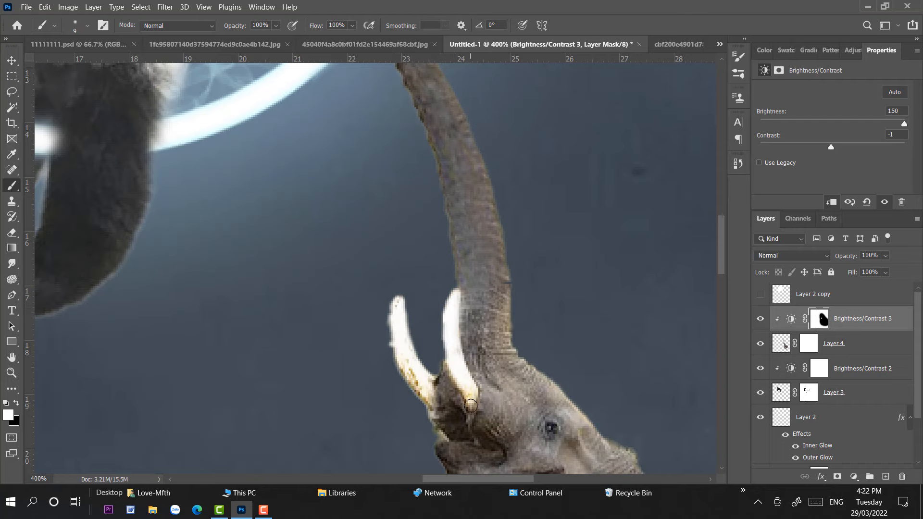
Brighten the trunk tip and the trunk's inner edge facing the ring with the 9 px white brush at full opacity.
key("x")
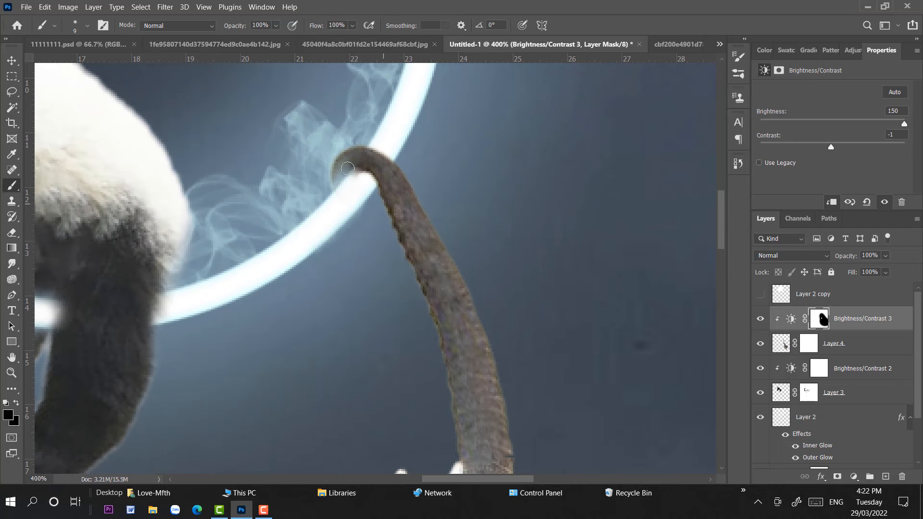
left_click(8, 415)
left_click(656, 107)
left_click(876, 95)
mouse_move(346, 154)
left_mouse_down()
mouse_move(334, 168)
mouse_move(357, 172)
mouse_move(394, 231)
mouse_move(397, 262)
mouse_move(387, 197)
mouse_move(440, 373)
left_mouse_up()
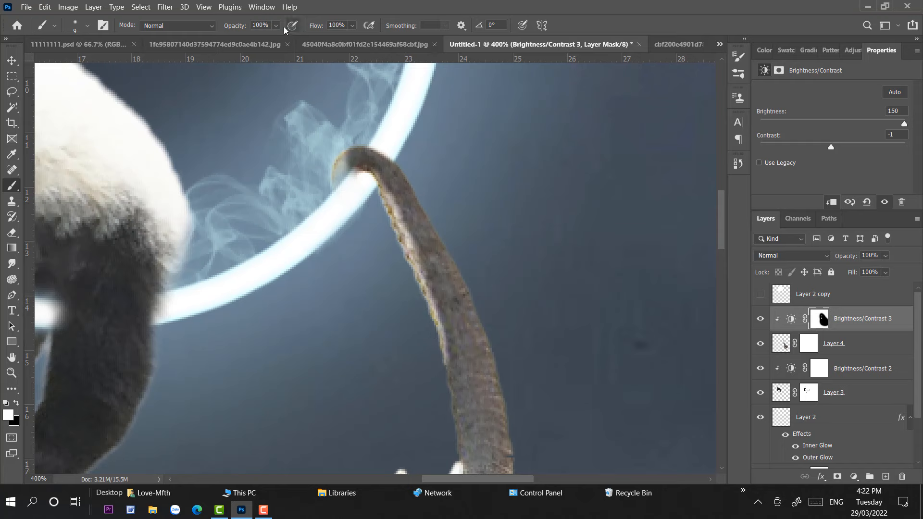
Lower the brush opacity to 39% and lightly brighten the upper trunk beside its inner edge.
left_click_drag(276, 26, 255, 40)
right_click(379, 163)
left_click(460, 191)
left_click_drag(387, 175, 430, 243)
Brighten the trunk's outer edge and lower inner edge on the adjustment's mask with a 10 px white brush at 100% opacity.
right_click(544, 226)
left_click_drag(614, 241, 590, 240)
type("10")
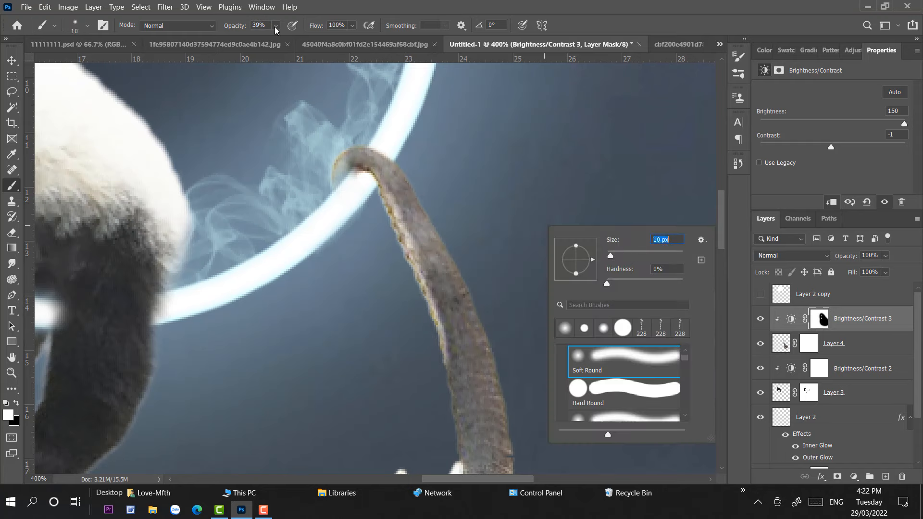
key("Return")
key("0")
scroll(479, 142, "right", 3)
left_click_drag(331, 172, 402, 320)
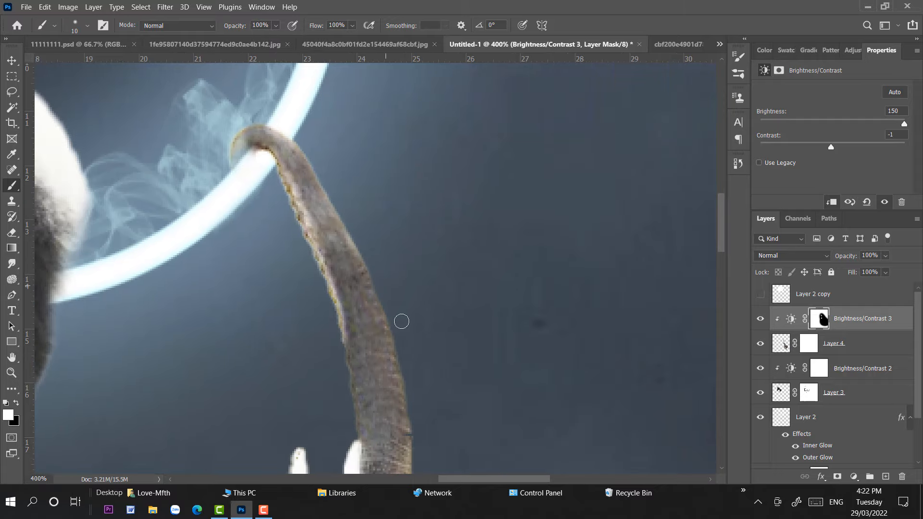
scroll(332, 258, "down", 3)
left_click_drag(332, 258, 349, 395)
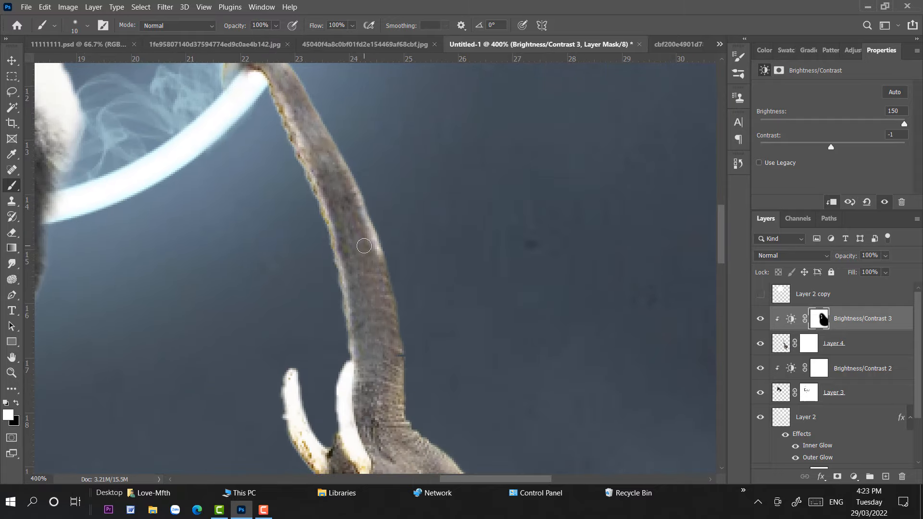
Try a highlight streak in the middle of the trunk with a 6 px brush, and undo it.
right_click(459, 246)
left_click_drag(519, 273, 517, 273)
left_click_drag(354, 240, 358, 267)
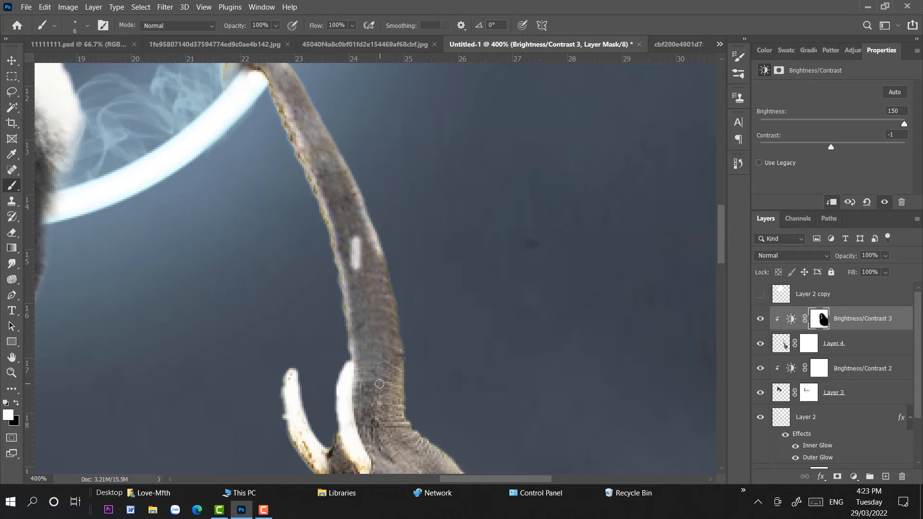
key("ctrl+z")
Paint a thin highlight on the upper part of the trunk with a 4 px white brush at 60% opacity.
right_click(485, 206)
left_click(548, 233)
left_click(276, 26)
left_click(267, 39)
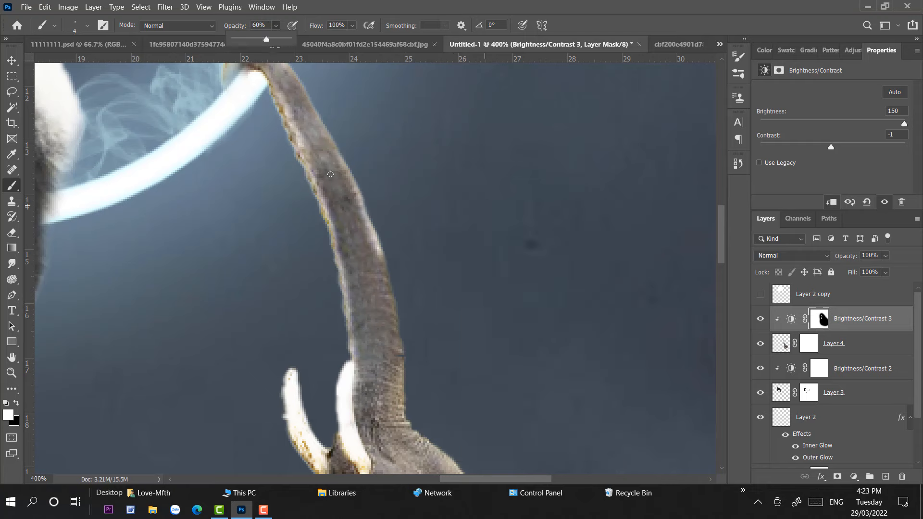
key("a")
key("b")
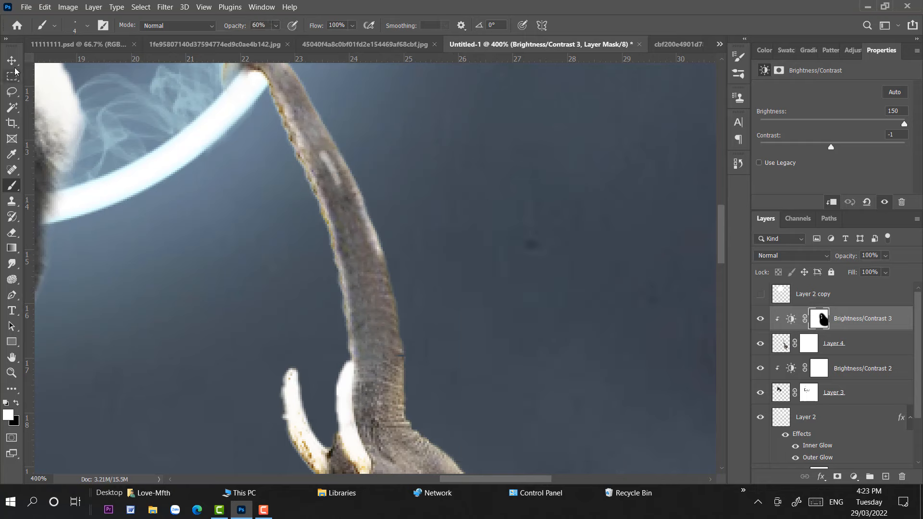
Soften the highlights along the upper trunk with a soft 34 px black brush at 12% opacity on the adjustment's mask.
left_click(11, 61)
key("ctrl+0")
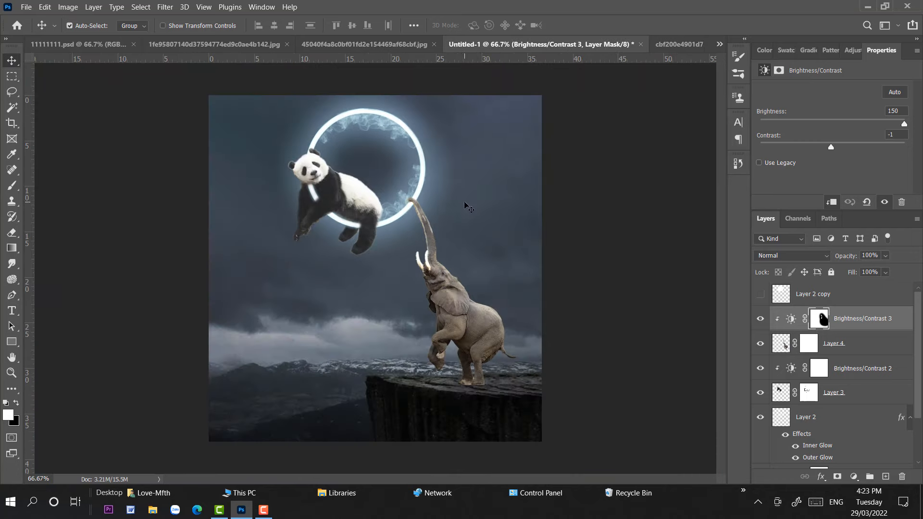
left_click(12, 185)
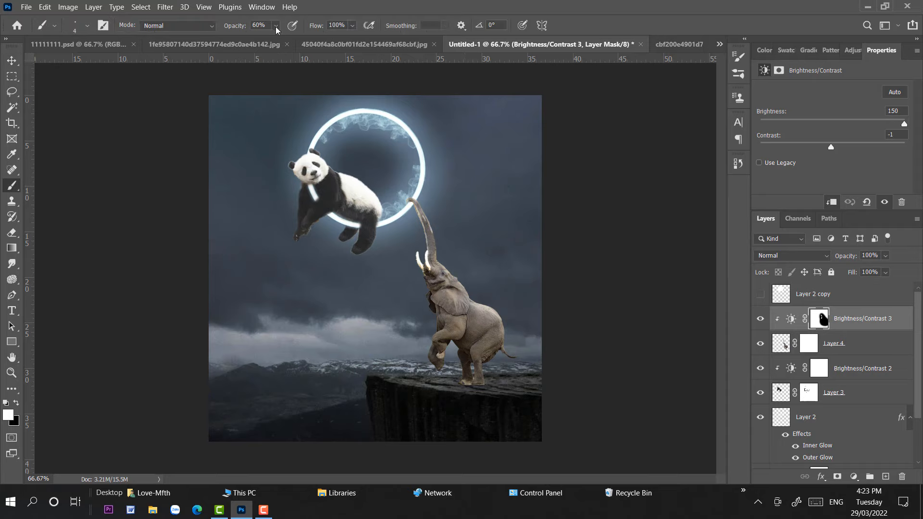
left_click(276, 27)
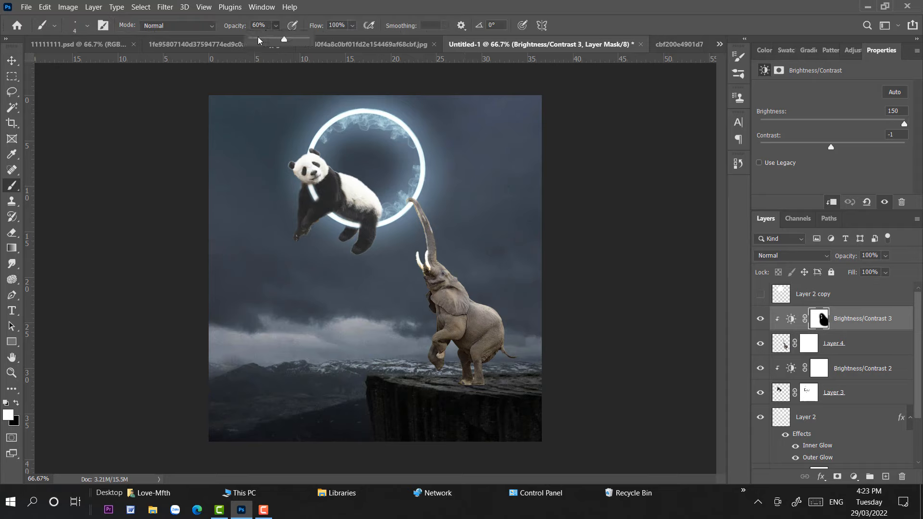
left_click(15, 405)
right_click(361, 287)
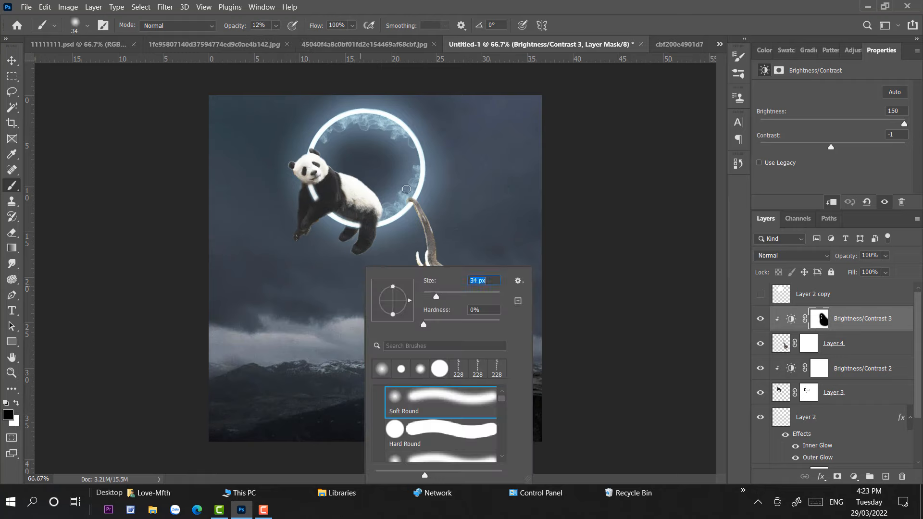
left_click_drag(414, 199, 429, 239)
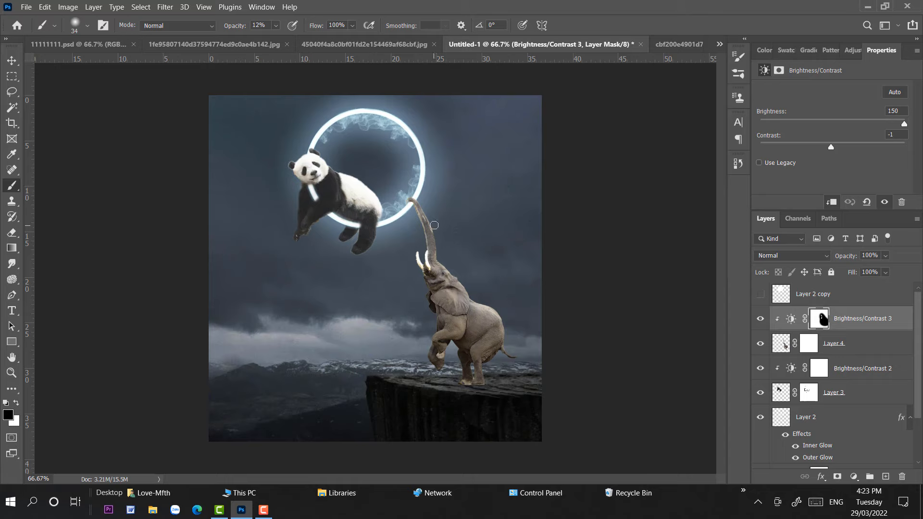
Add a Levels adjustment clipped to the elephant layer and lower its white output level to 188.
left_click(17, 404)
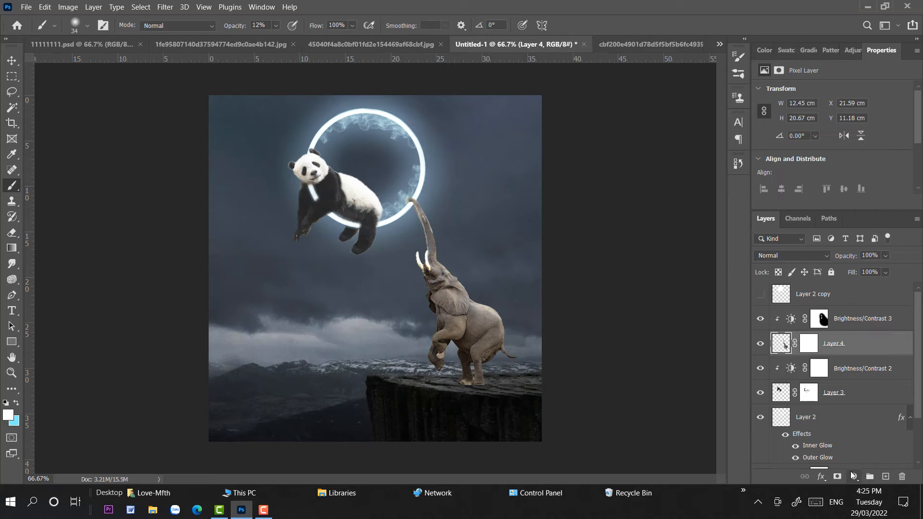
left_click(854, 477)
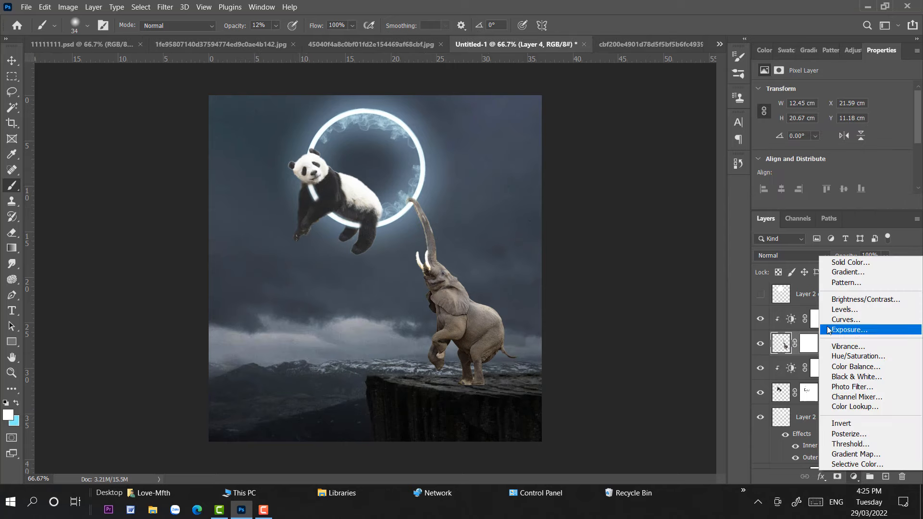
left_click(841, 310)
scroll(839, 137, "down", 3)
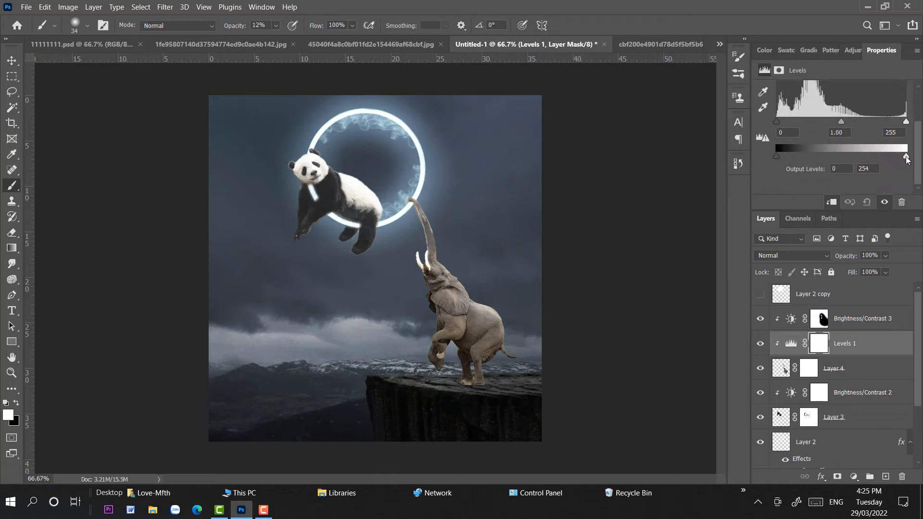
left_click_drag(907, 157, 874, 154)
key("v")
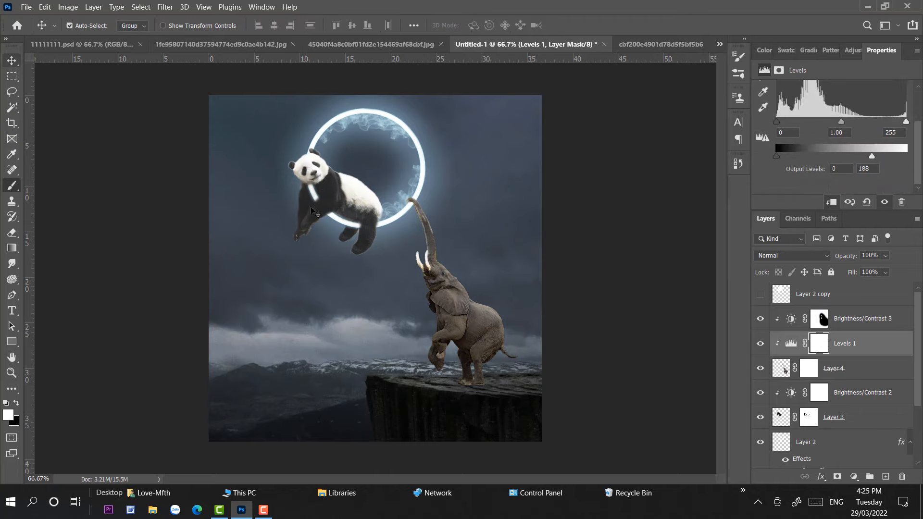
Mask out the leftover background patch between the elephant's raised front legs with a soft 17 px black brush at 100% opacity.
left_click_drag(637, 299, 481, 313)
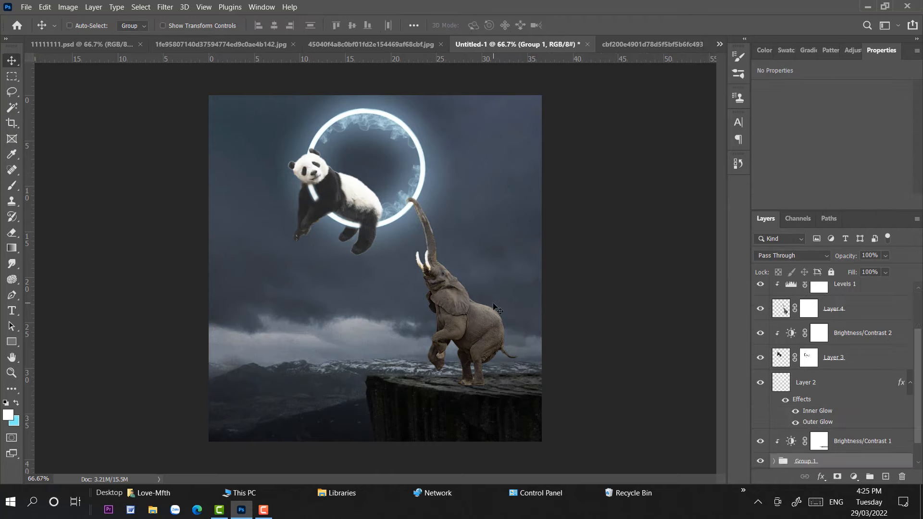
key("ctrl+plus")
key("ctrl+plus")
left_click_drag(470, 272, 425, 169)
scroll(439, 253, "down", 5)
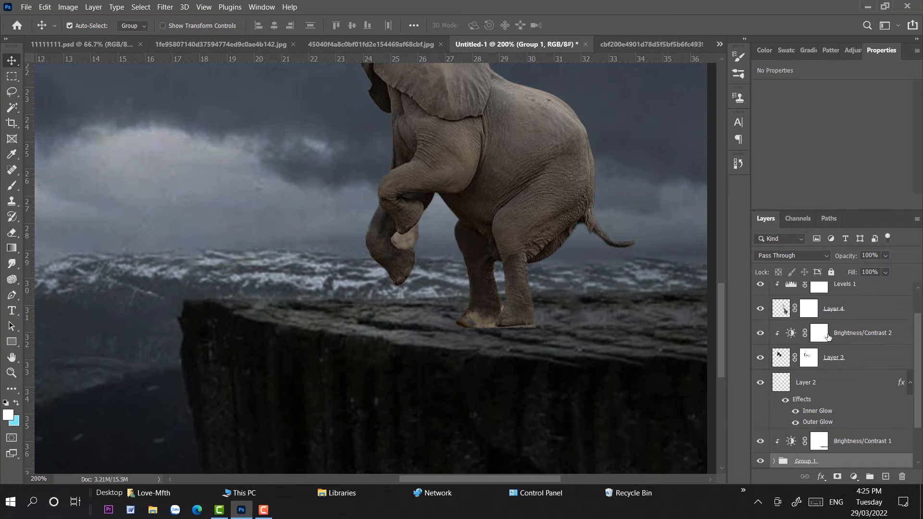
left_click(478, 309)
key("b")
key("x")
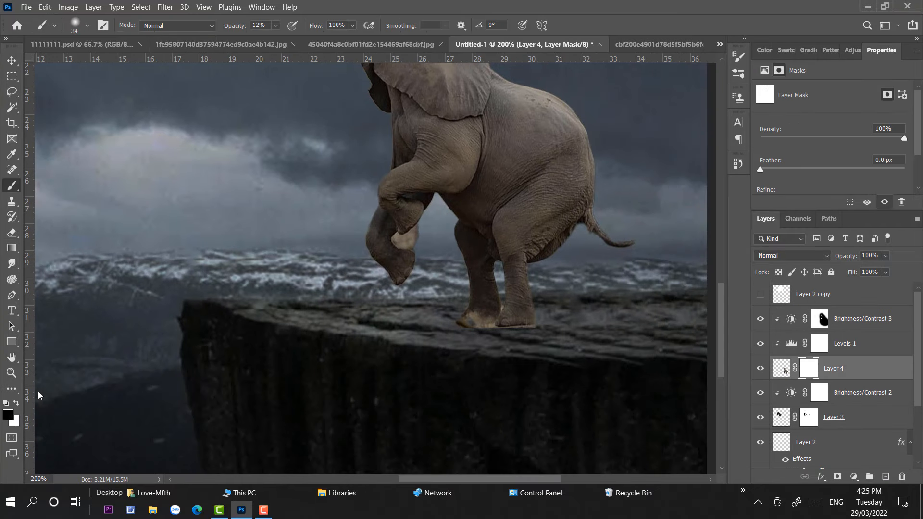
right_click(423, 263)
left_click(398, 239)
left_click(276, 25)
left_click_drag(278, 38, 330, 39)
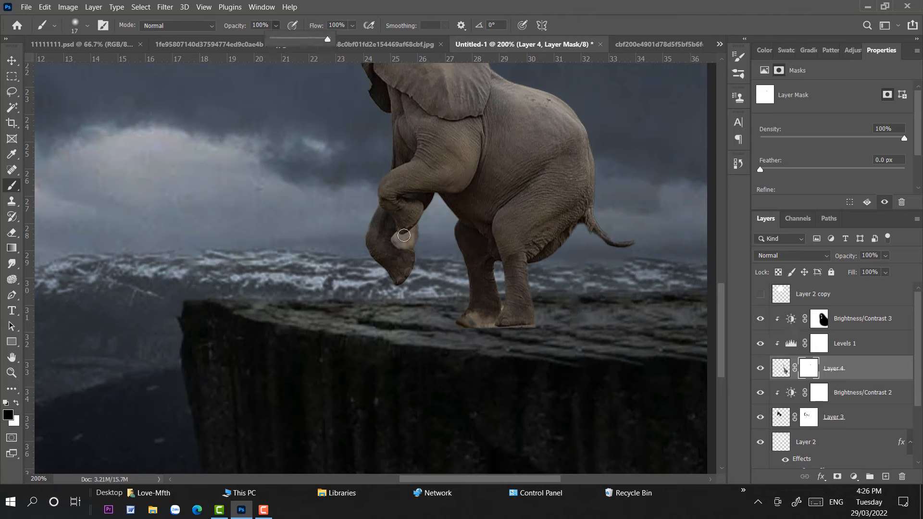
left_click(399, 238)
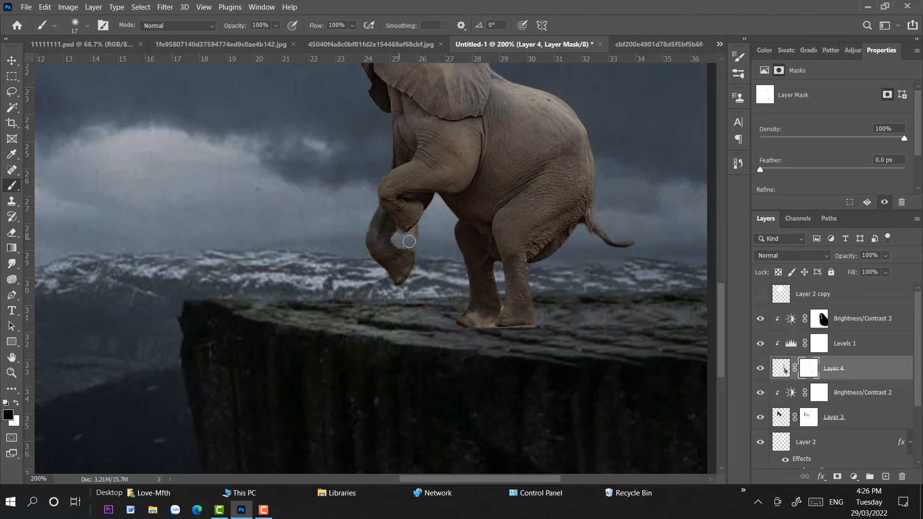
left_click_drag(410, 241, 417, 237)
Clean up the edges around the elephant's hind feet on its layer mask with a soft 6 px black brush.
left_click_drag(528, 335, 513, 329)
right_click(558, 306)
left_click_drag(626, 294, 624, 297)
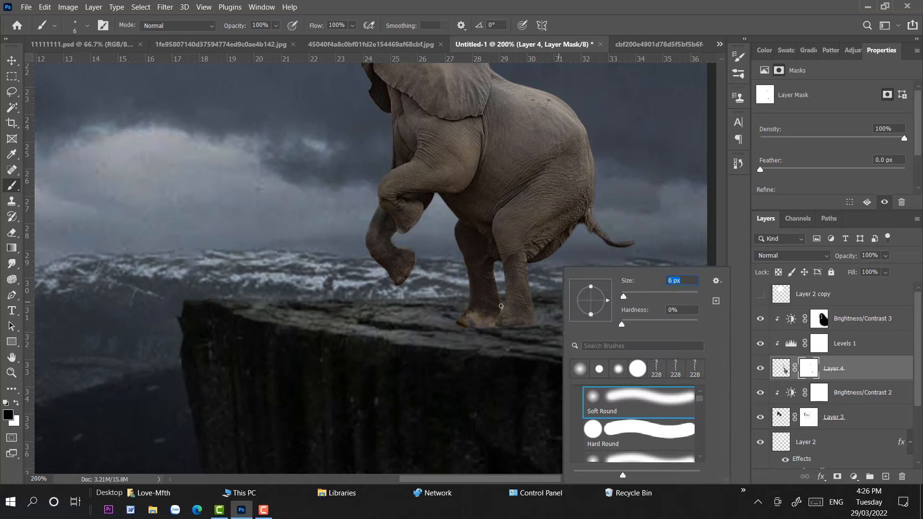
key("Return")
key("v")
scroll(627, 288, "up", 3)
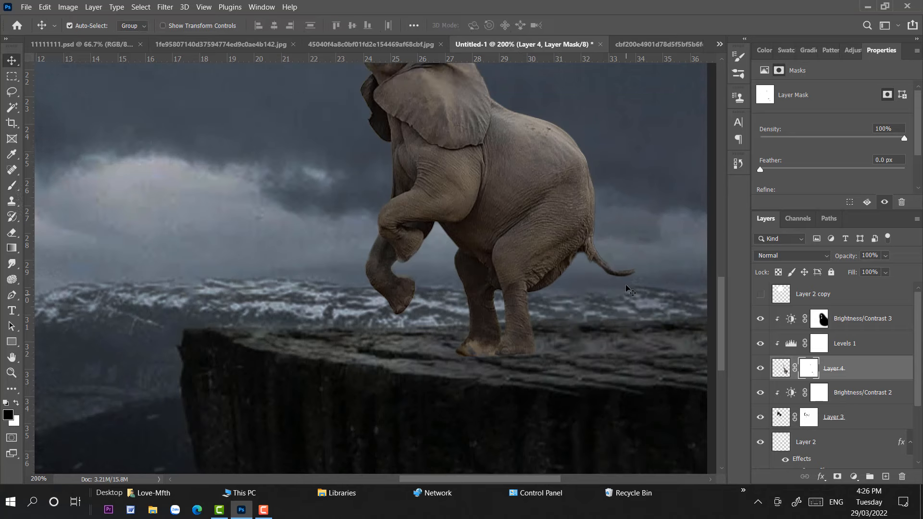
scroll(558, 225, "up", 3)
key("ctrl+minus")
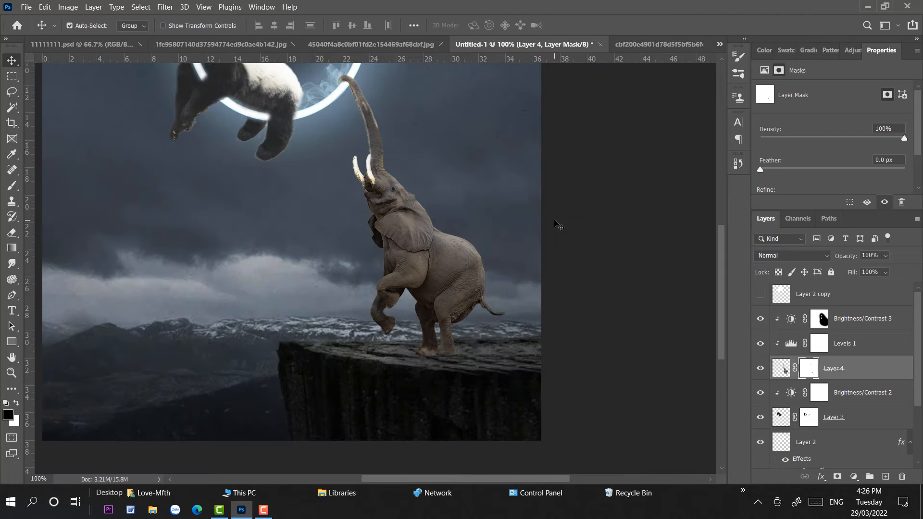
key("ctrl+minus")
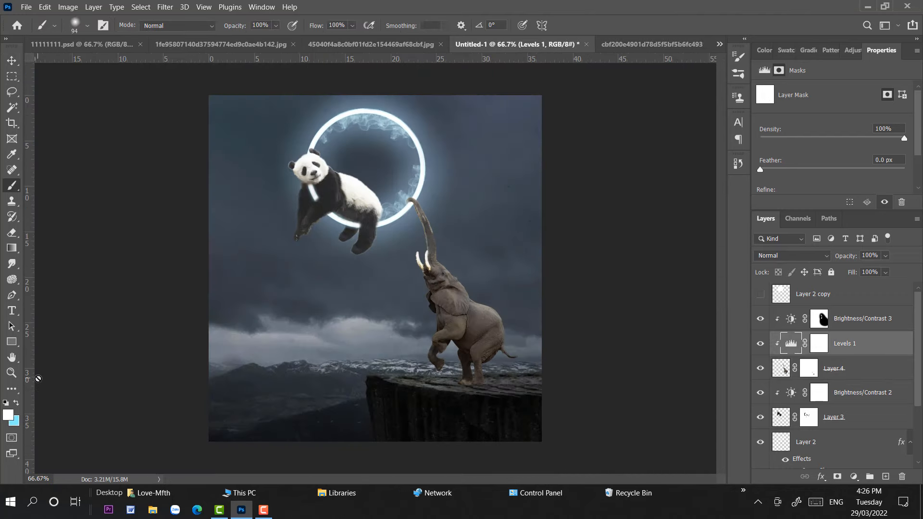
Paint black over the elephant's head and neck on the Levels adjustment's mask with a soft 94 px brush.
left_click(824, 347)
key("d")
left_click(7, 415)
left_click(907, 73)
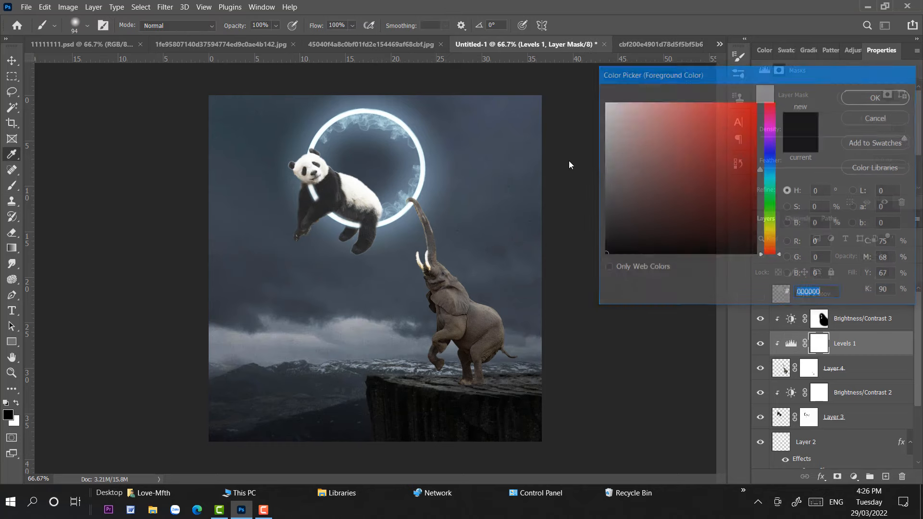
mouse_move(437, 287)
left_mouse_down()
mouse_move(438, 269)
mouse_move(459, 282)
left_mouse_up()
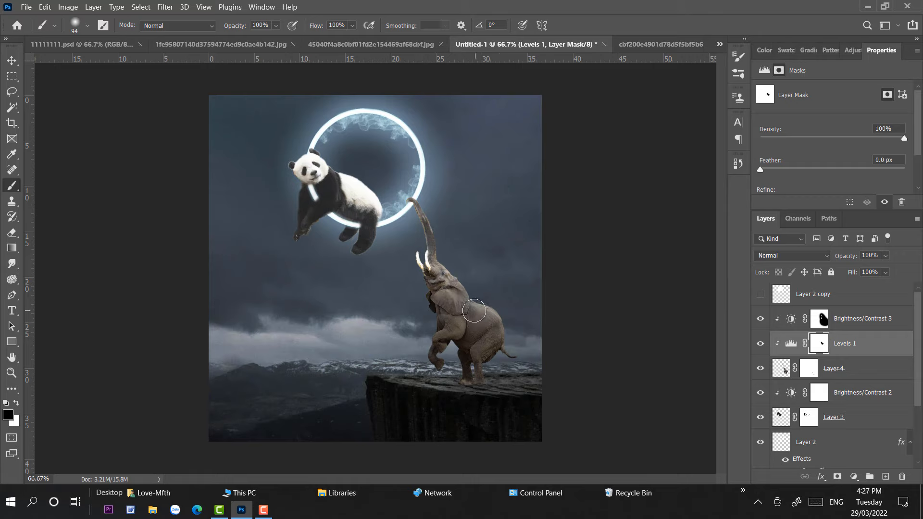
Lower the brush opacity to 33% and paint along the elephant's back on the Levels adjustment's mask.
key("3")
key("3")
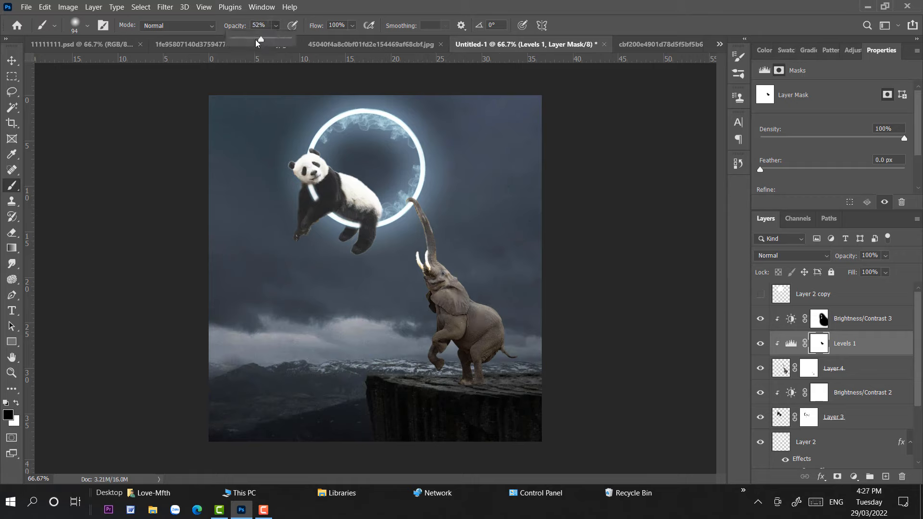
mouse_move(462, 323)
left_mouse_down()
mouse_move(510, 332)
mouse_move(431, 295)
mouse_move(463, 338)
mouse_move(439, 327)
mouse_move(545, 357)
mouse_move(496, 350)
mouse_move(509, 329)
mouse_move(526, 362)
mouse_move(460, 319)
mouse_move(533, 363)
left_mouse_up()
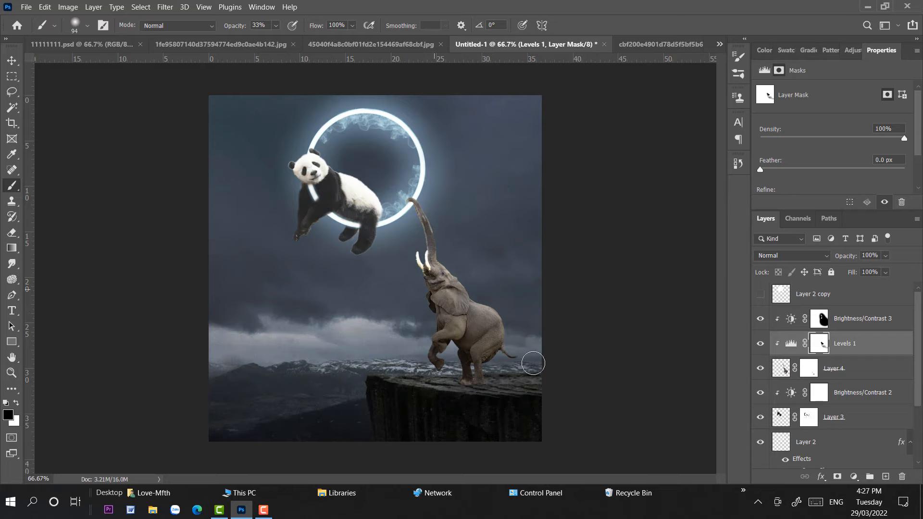
left_click(13, 61)
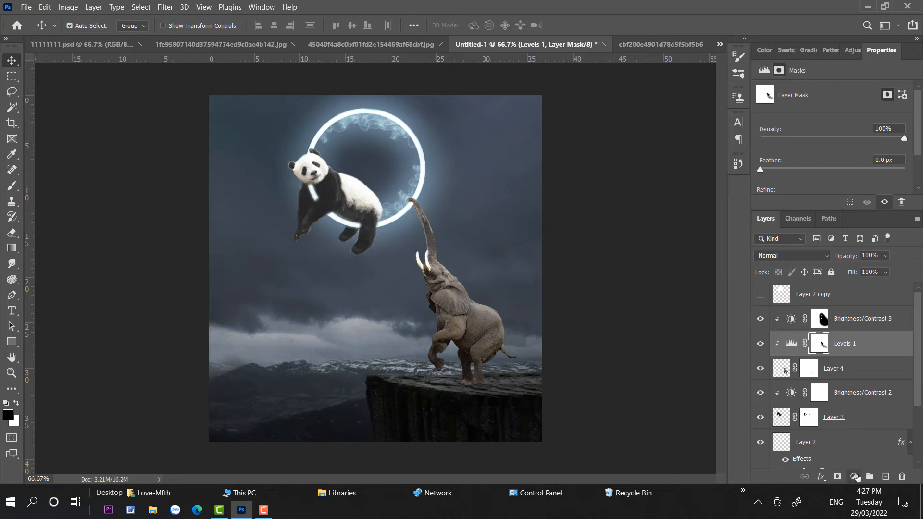
Add a Vibrance adjustment clipped to the elephant with vibrance +50 and saturation -41.
left_click(855, 477)
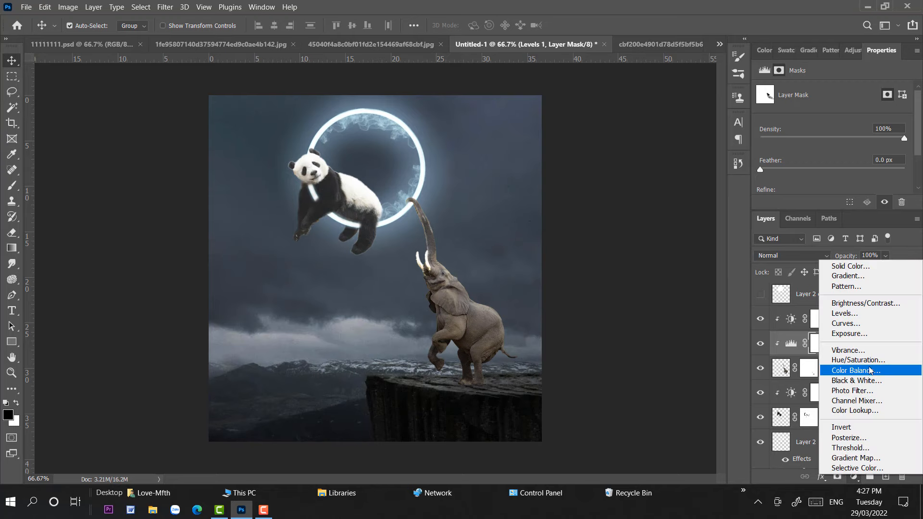
left_click(848, 350)
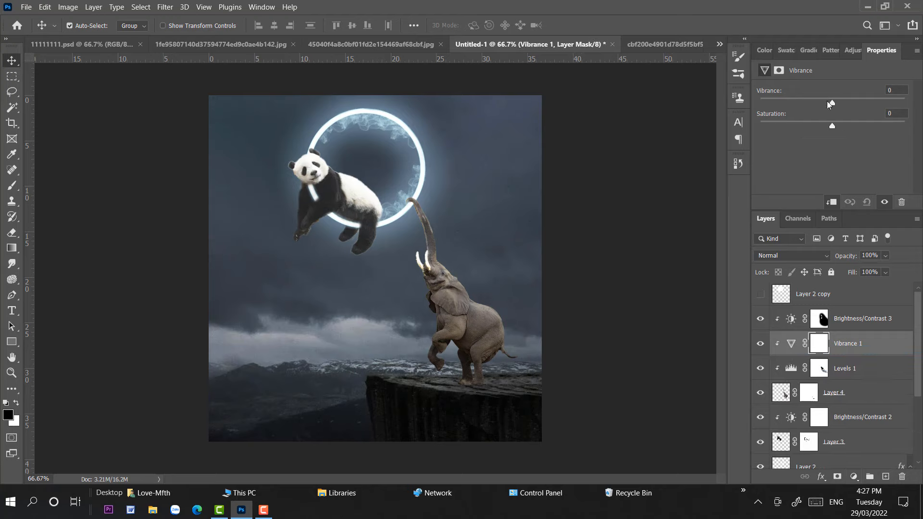
left_click_drag(829, 102, 819, 128)
left_click(617, 200)
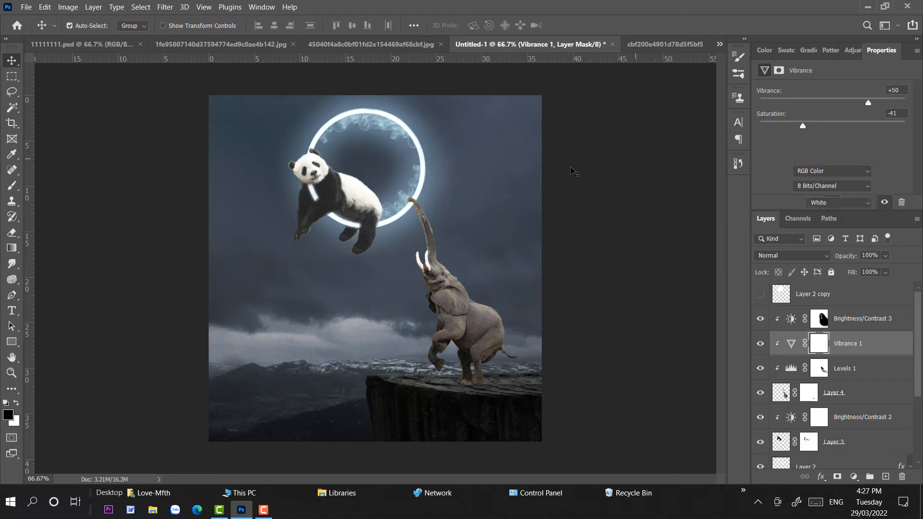
Paint black at 33% opacity on the elephant's Levels mask over the body and lightly on the Vibrance mask around the trunk.
left_click(819, 368)
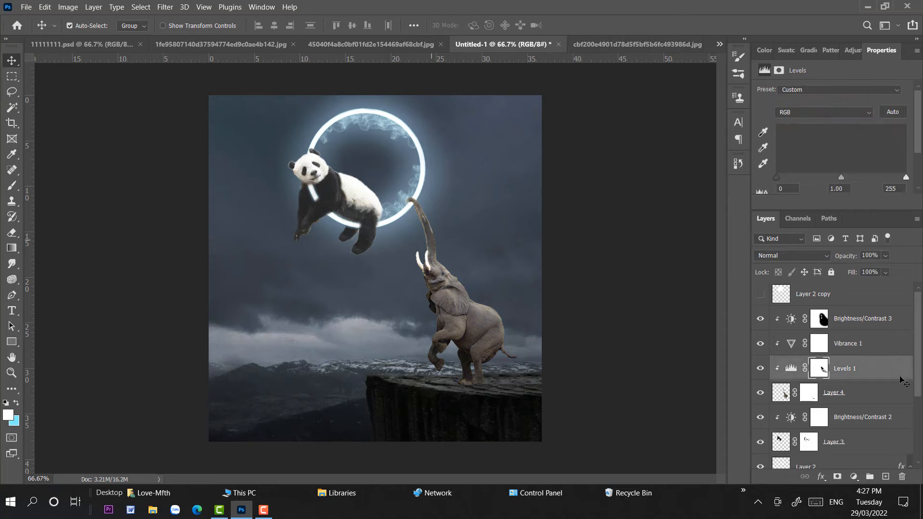
left_click(20, 186)
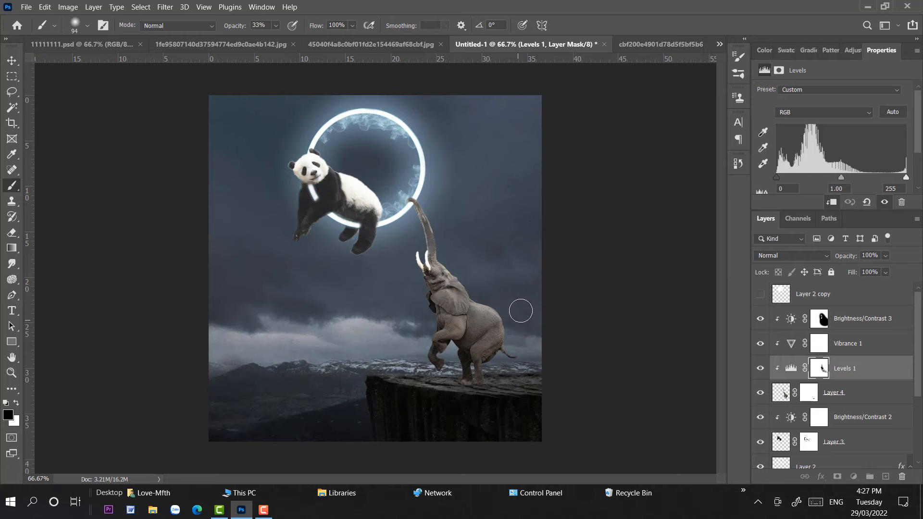
left_click(822, 344)
Paint white at 8% opacity over the elephant's trunk and head on the Brightness/Contrast 3 mask.
key("alt+bracketright")
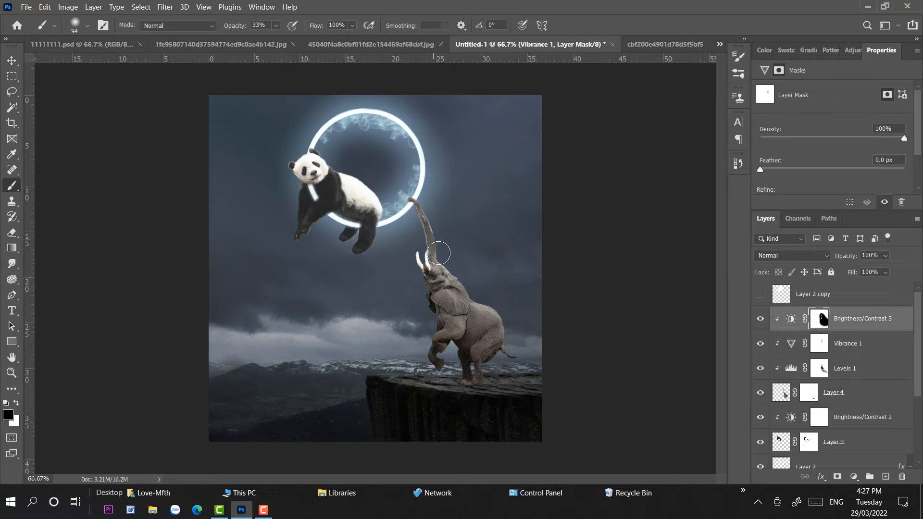
key("x")
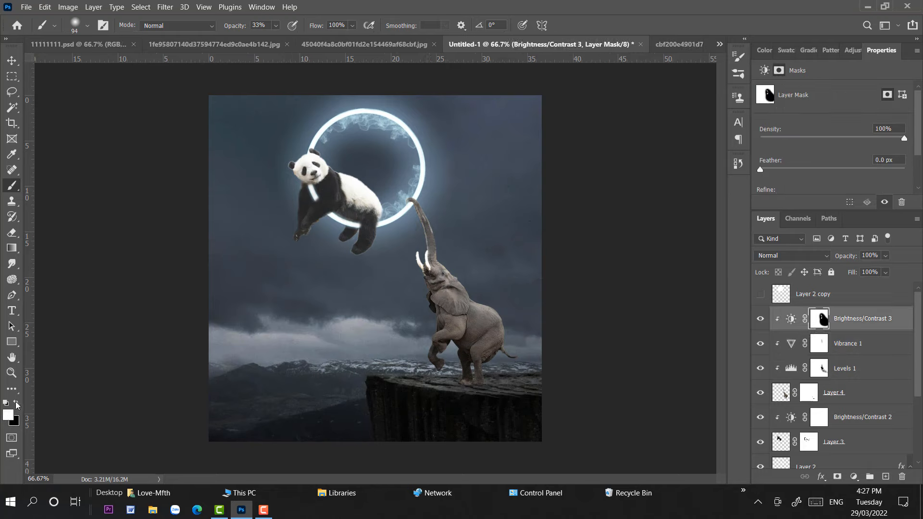
left_click(275, 25)
left_click(267, 43)
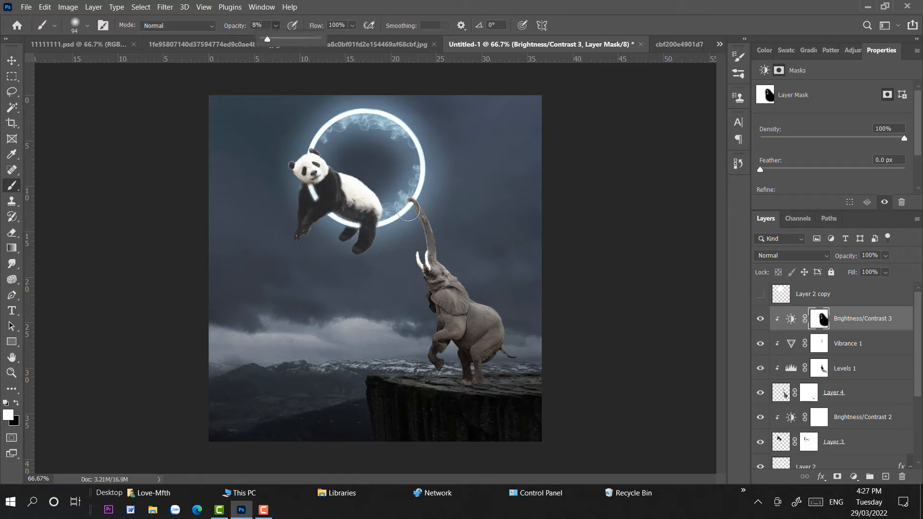
left_click(410, 210)
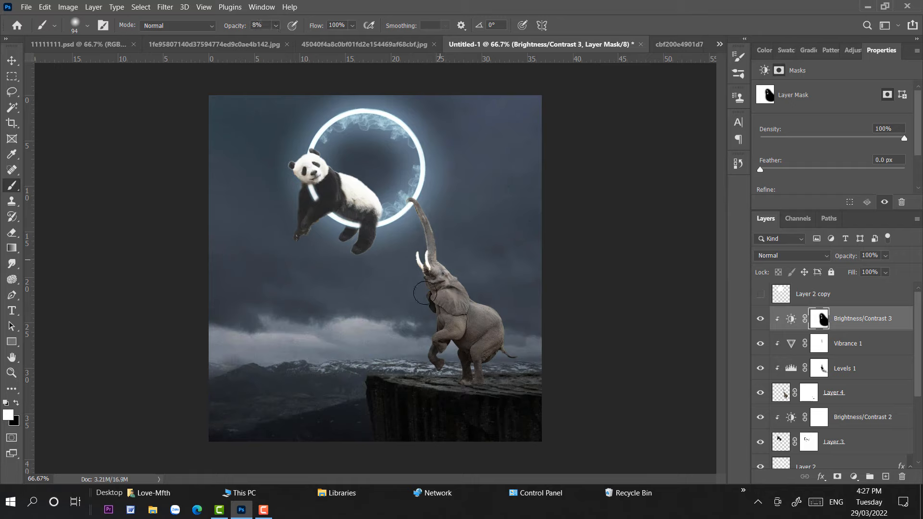
left_click(446, 276)
left_click(11, 60)
Add a Levels adjustment clipped to the background group above Brightness/Contrast 1 and lower its white output level to darken the landscape.
scroll(841, 423, "down", 3)
left_click(846, 417)
left_click(853, 476)
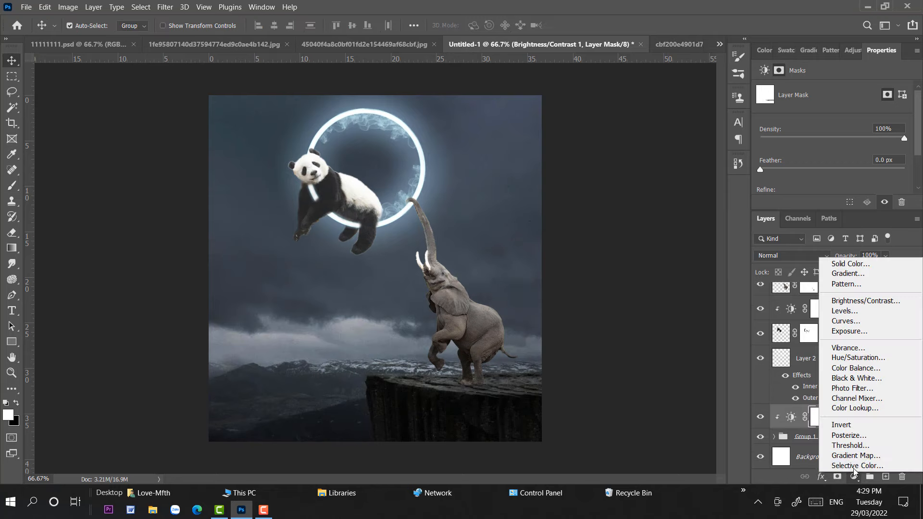
left_click(845, 311)
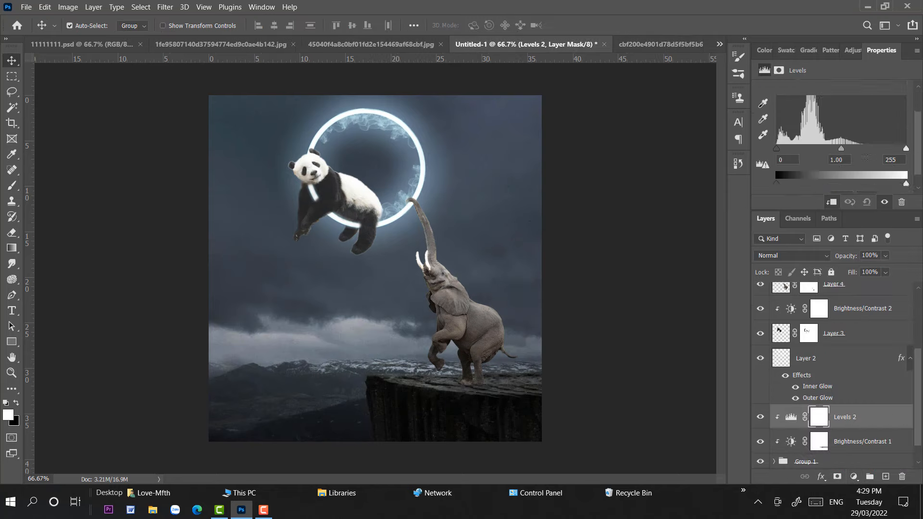
scroll(866, 157, "down", 1)
left_click_drag(905, 156, 879, 158)
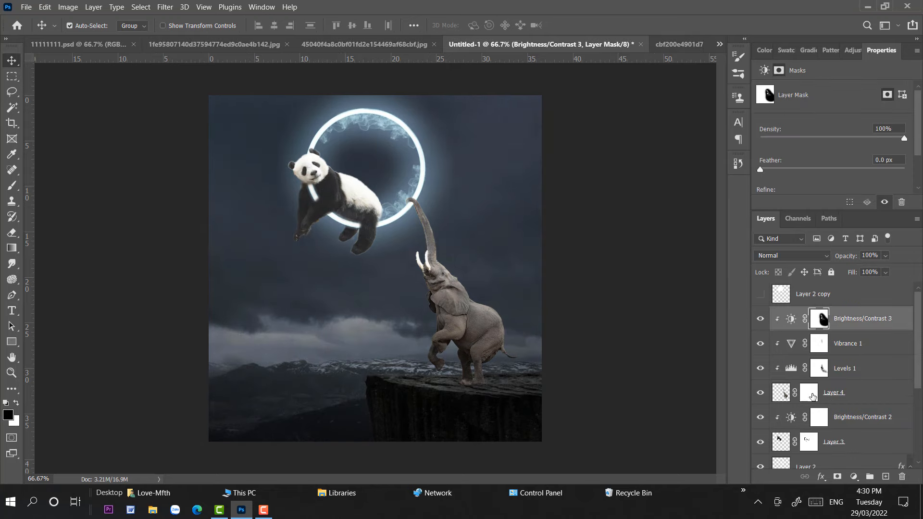
Clean up the edges of the elephant's tusks on its layer mask with a soft 6 px black brush at 100% opacity.
left_click(812, 397)
key("ctrl+plus")
key("ctrl+plus")
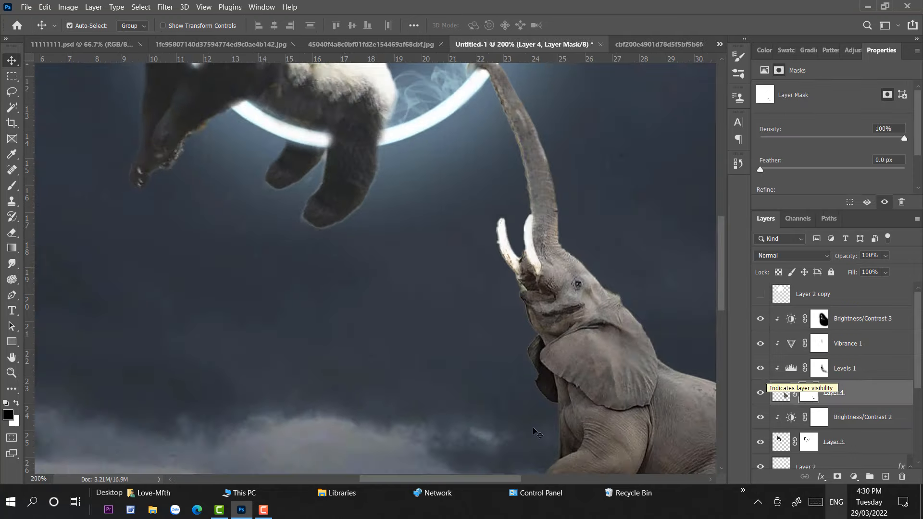
left_click(9, 191)
right_click(360, 269)
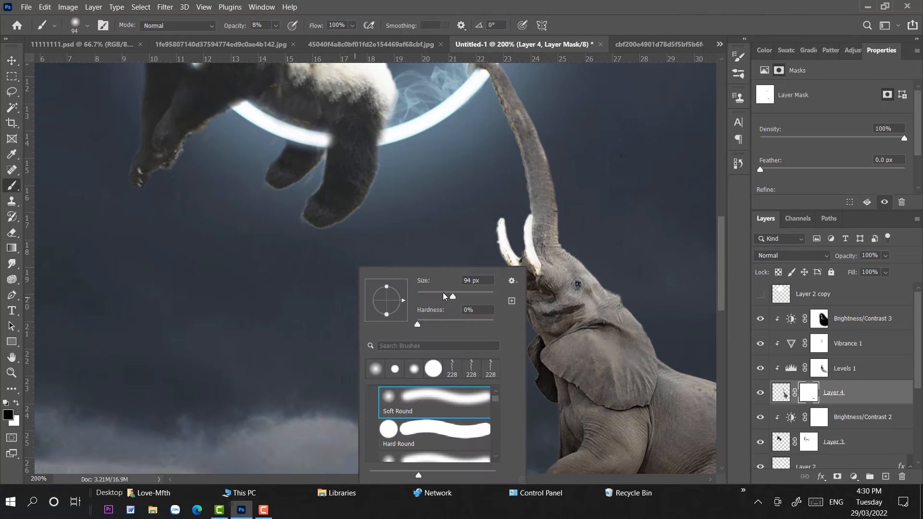
left_click_drag(445, 293, 419, 298)
key("Return")
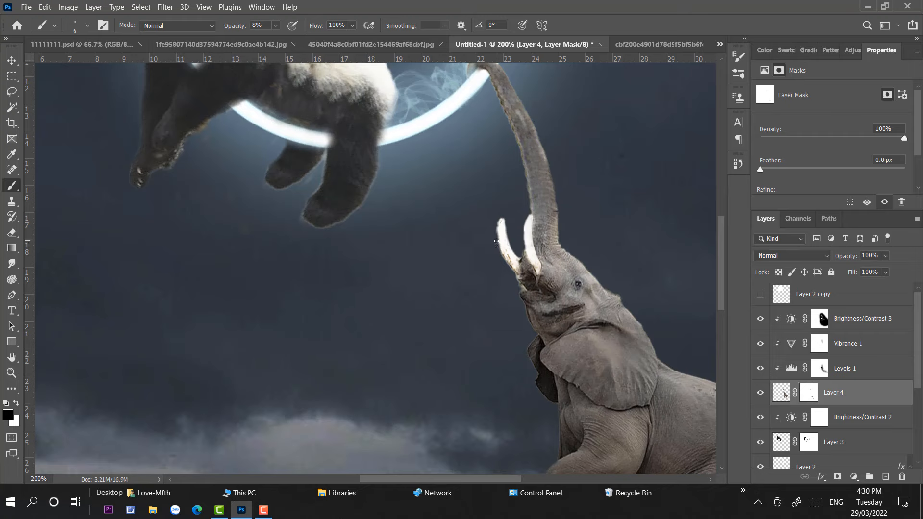
left_click(275, 26)
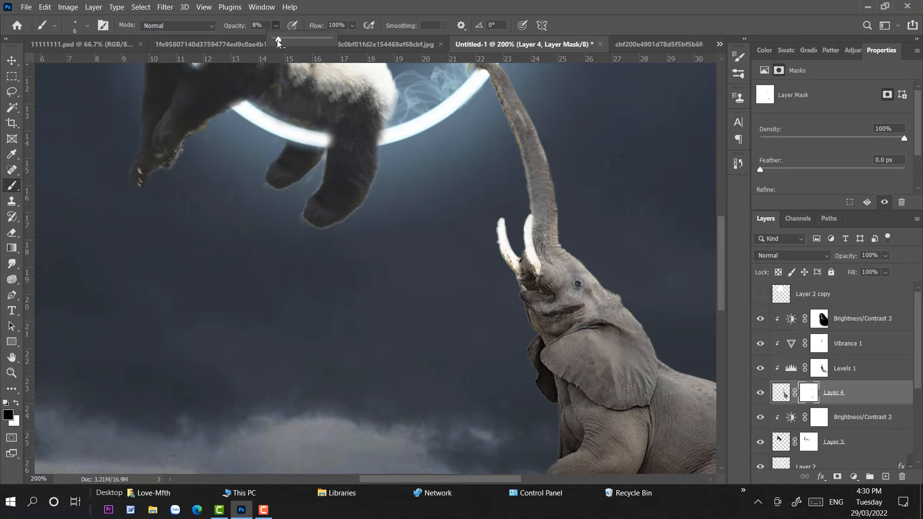
left_click_drag(278, 43, 331, 42)
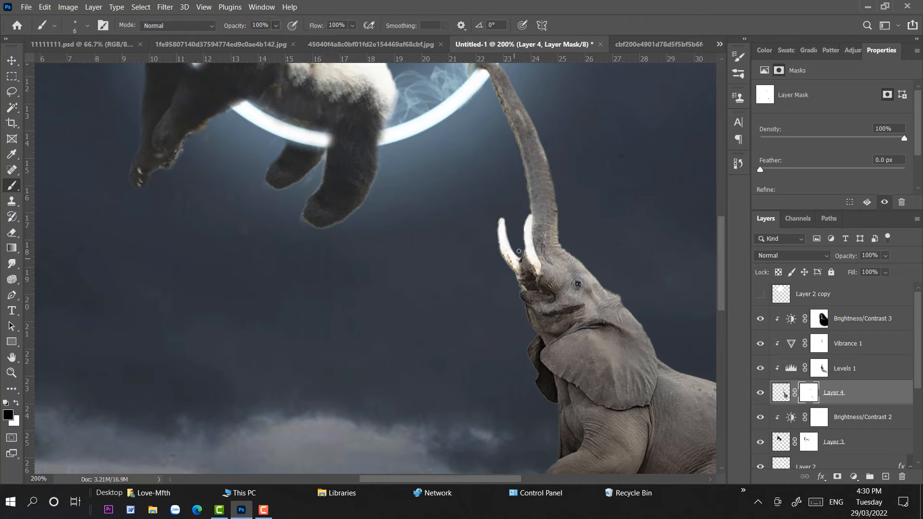
left_click(5, 55)
key("ctrl+0")
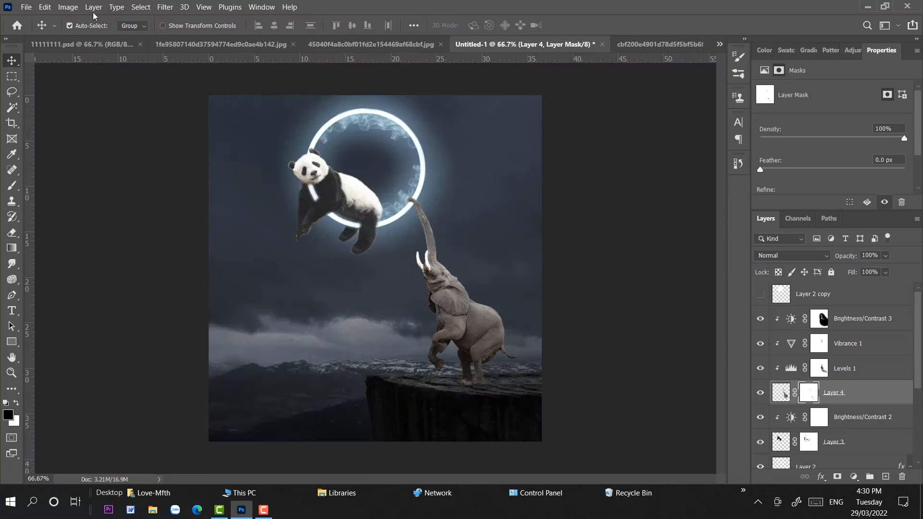
Add a new layer above the background's Levels adjustment and dab a light blue glow about 4.6 cm wide inside the ring with a soft 81 px brush.
scroll(855, 369, "down", 3)
left_click(808, 391)
key("b")
right_click(370, 166)
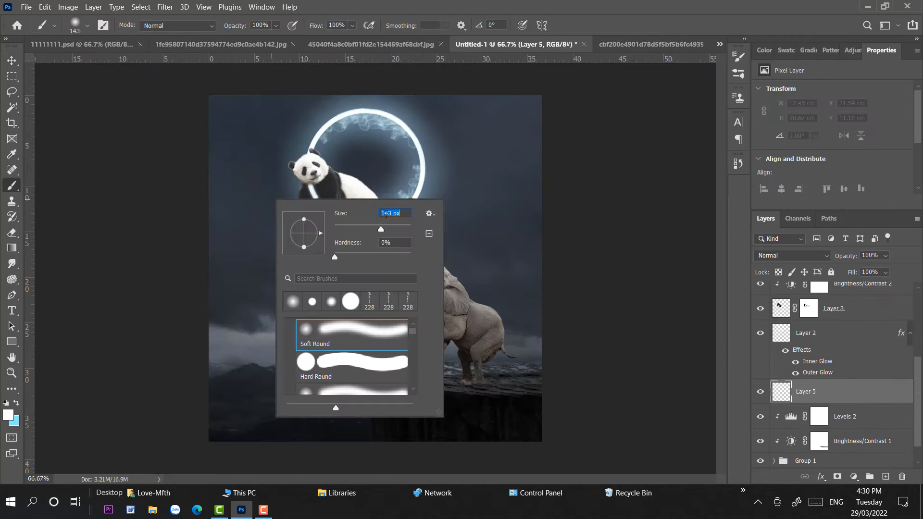
type("28")
left_click(8, 415)
type("8fe9fc")
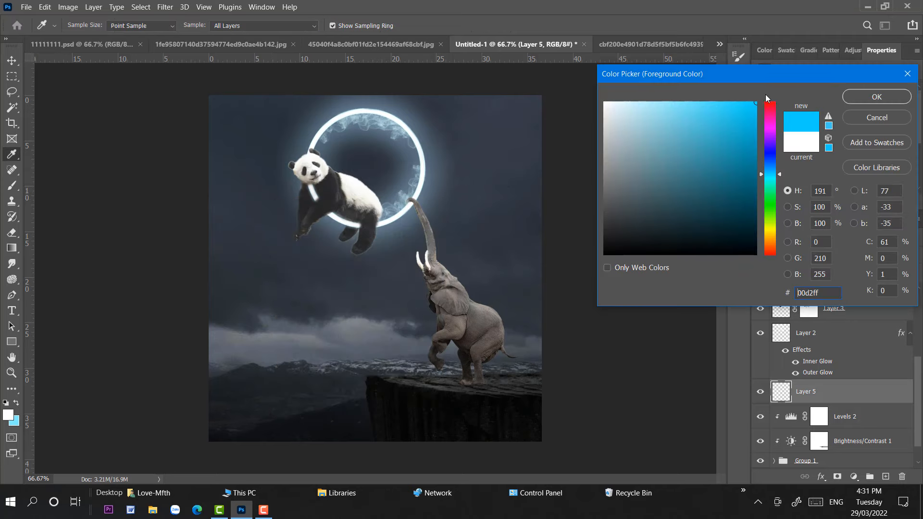
left_click(877, 96)
left_click(386, 139)
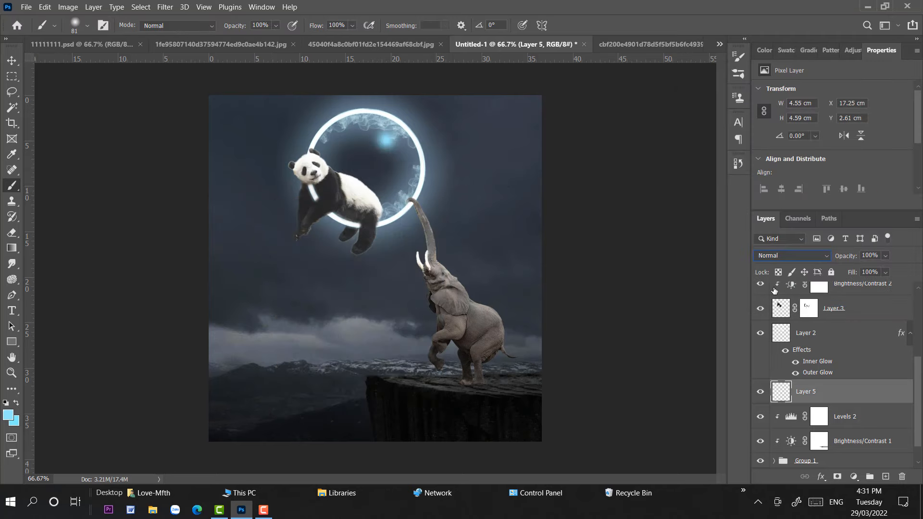
Set the blue glow layer's blend mode to Linear Dodge (Add) and enlarge the glow to about 7.7 cm wide.
left_click(797, 259)
left_click(775, 303)
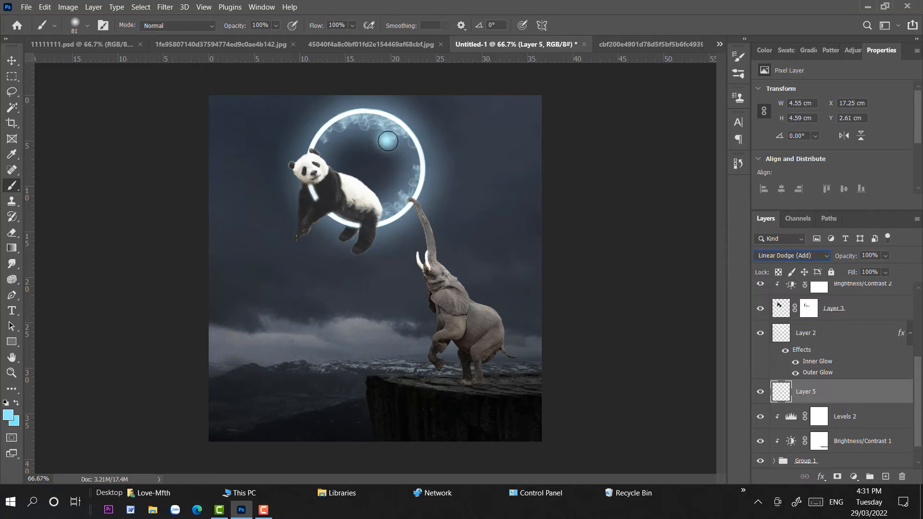
key("ctrl+t")
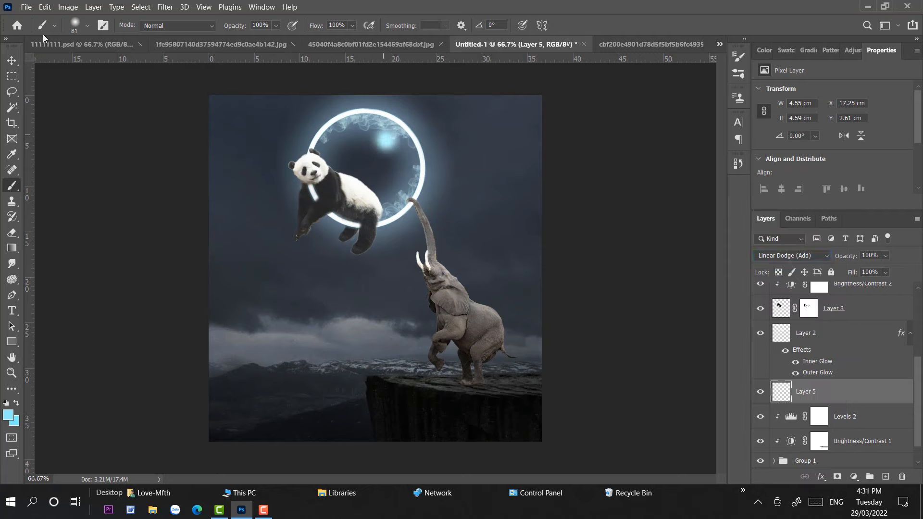
left_click(8, 64)
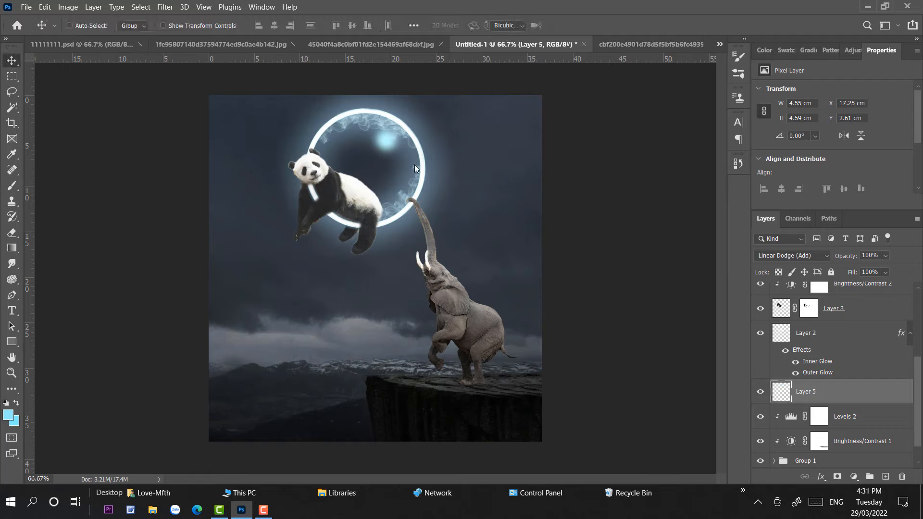
key("ctrl+t")
mouse_move(408, 160)
left_mouse_down()
mouse_move(487, 236)
mouse_move(432, 200)
mouse_move(406, 145)
left_mouse_up()
key("Return")
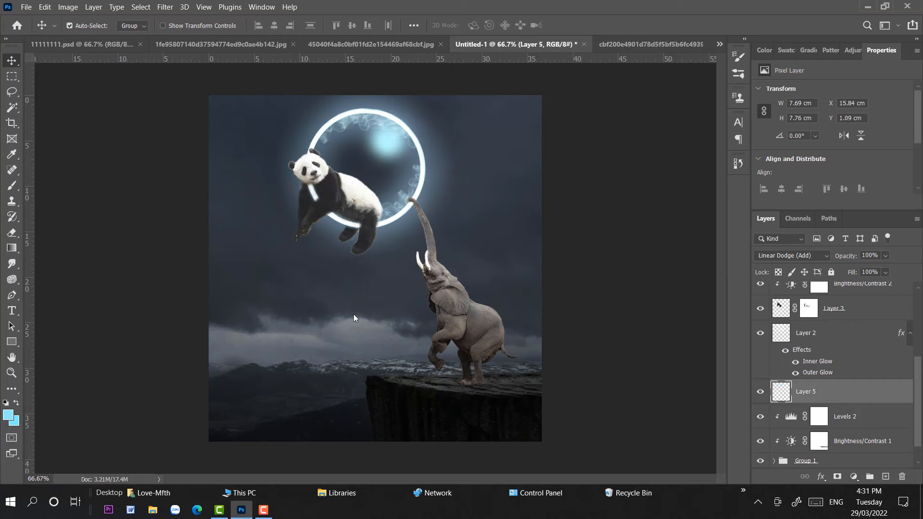
Brighten the centre of the blue glow with white using a soft 62 px brush at 67% opacity.
left_click(8, 415)
left_click_drag(684, 136, 604, 102)
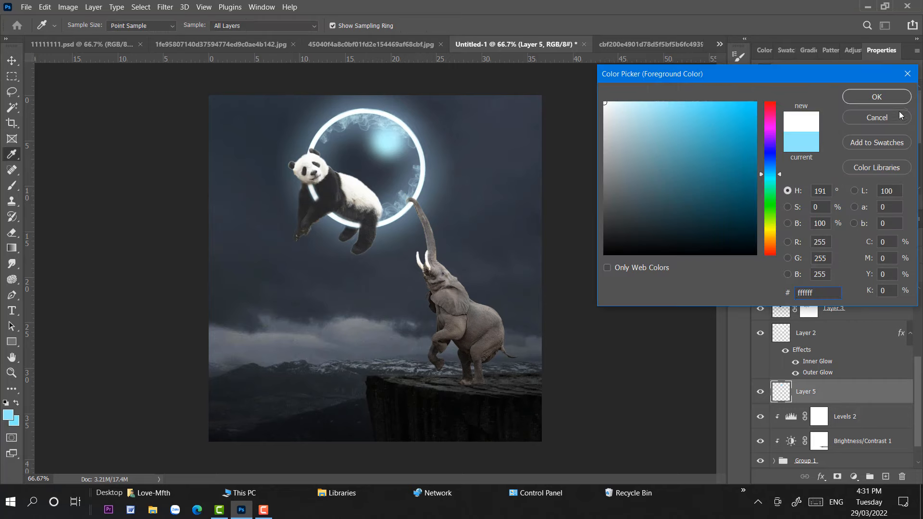
left_click(877, 97)
key("b")
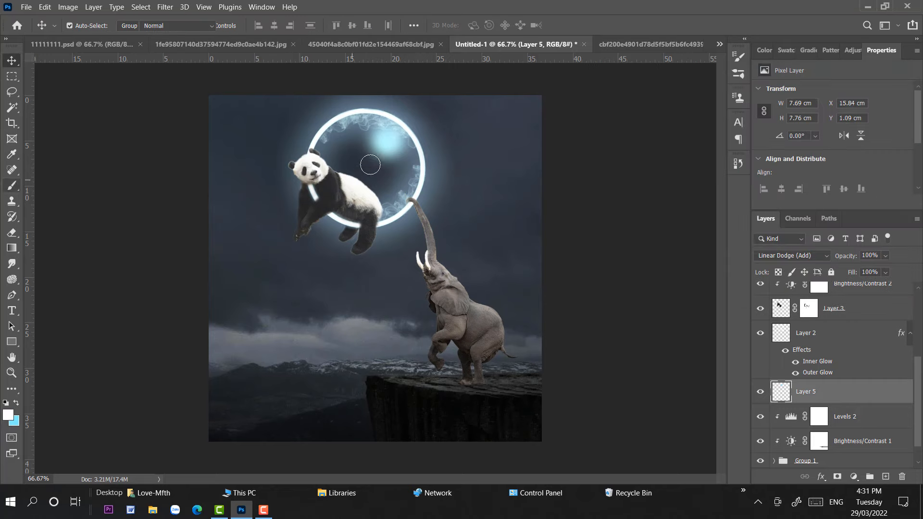
right_click(475, 166)
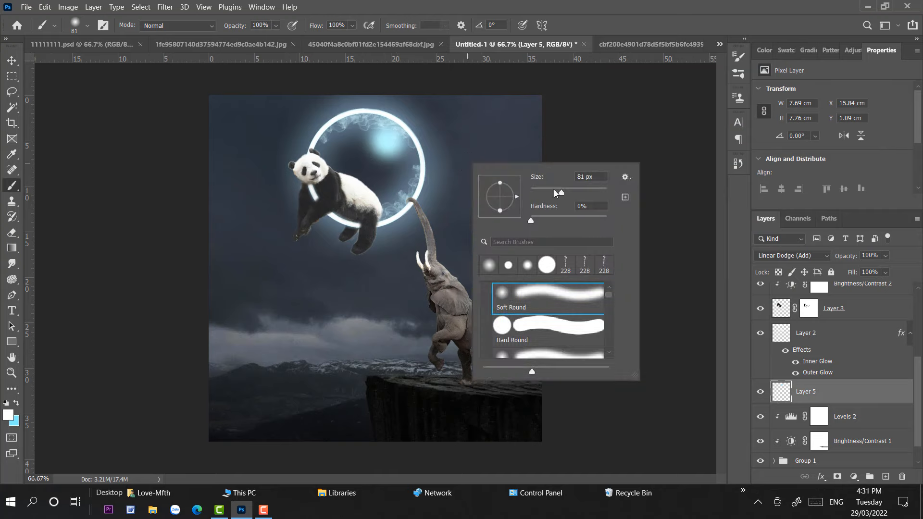
left_click_drag(555, 193, 551, 192)
left_click(276, 26)
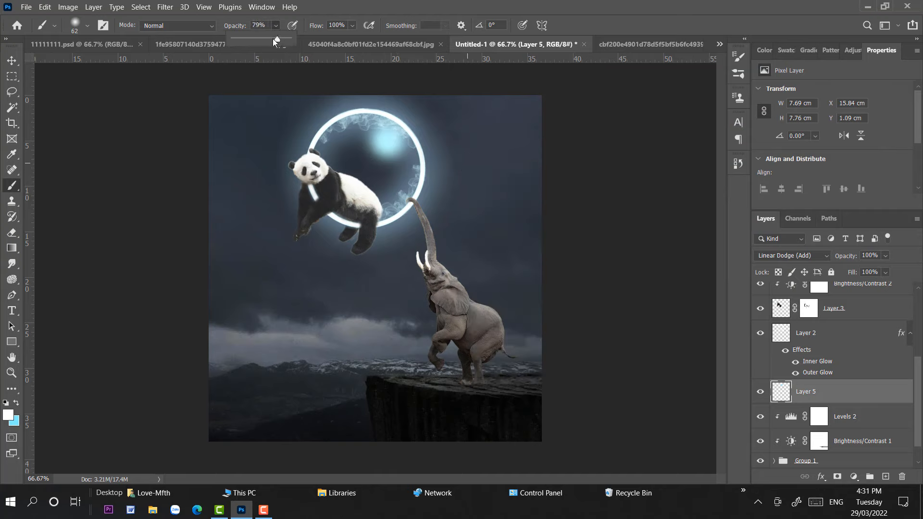
key("6")
key("7")
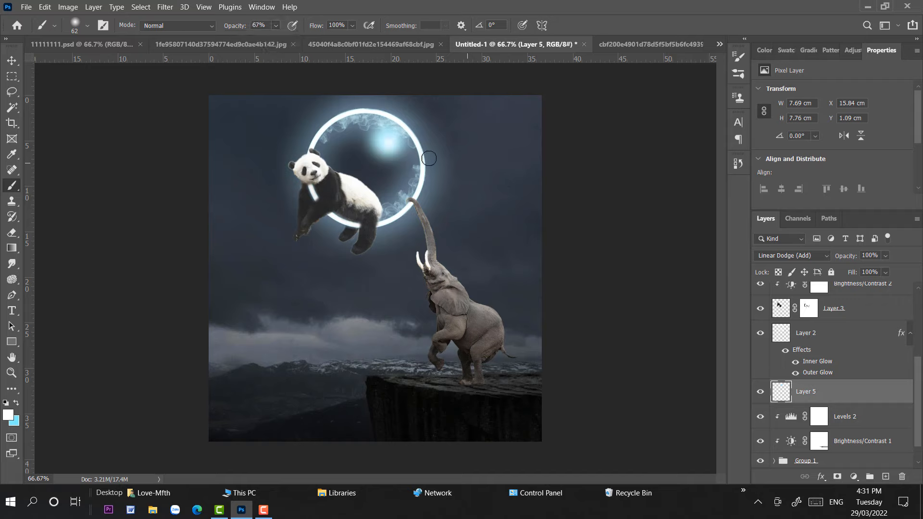
left_click_drag(392, 138, 392, 144)
key("v")
Add a new layer below Layer 5 and dab a pale blue glow inside the ring with a soft 259 px brush at 67% opacity.
key("alt+bracketleft")
key("ctrl+shift+alt+n")
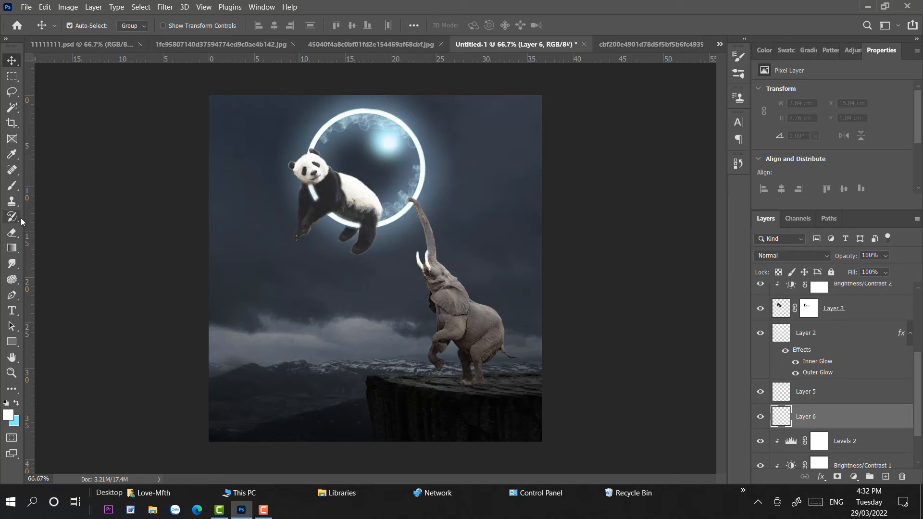
left_click(12, 186)
right_click(392, 269)
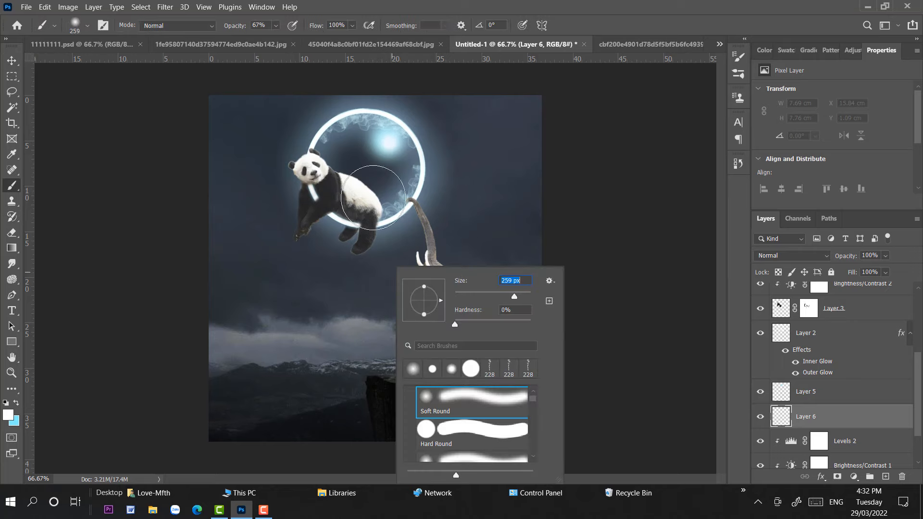
left_click(8, 414)
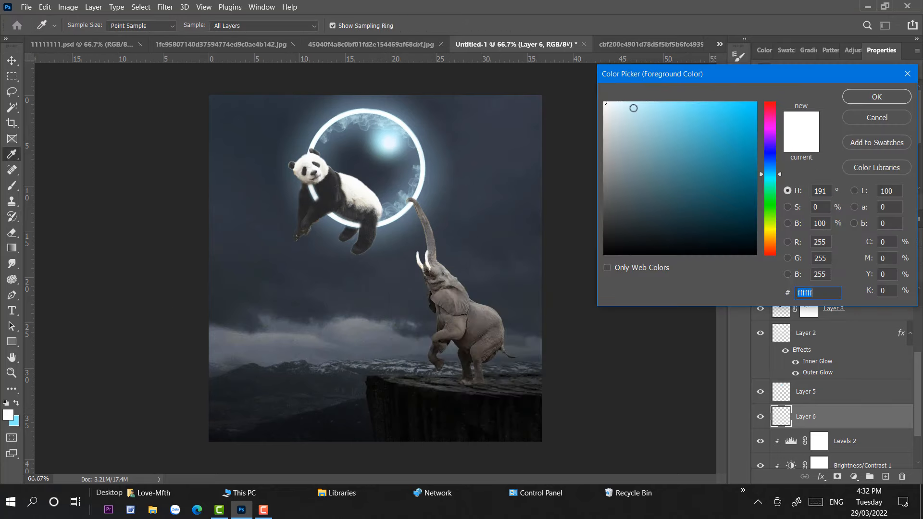
left_click(633, 107)
left_click(877, 97)
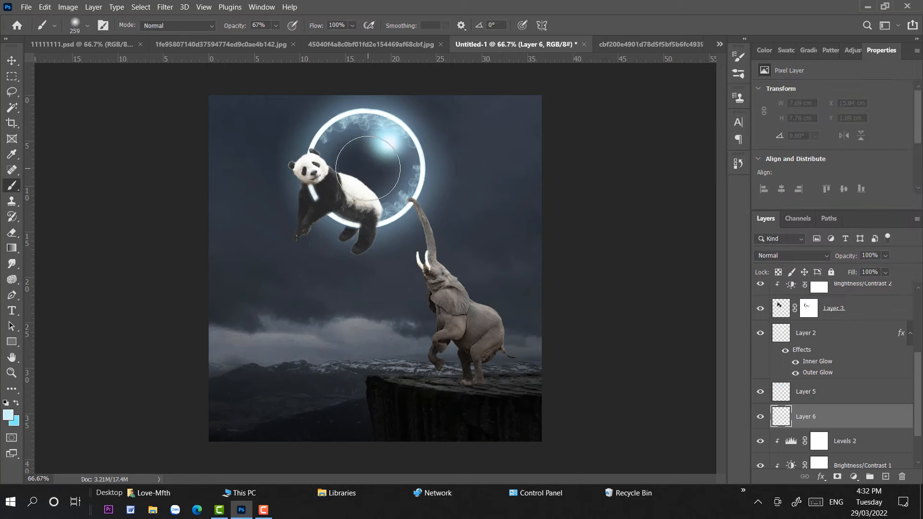
left_click(368, 169)
Enlarge the pale blue glow to about 28 cm wide and reposition it over the ring.
left_click(12, 62)
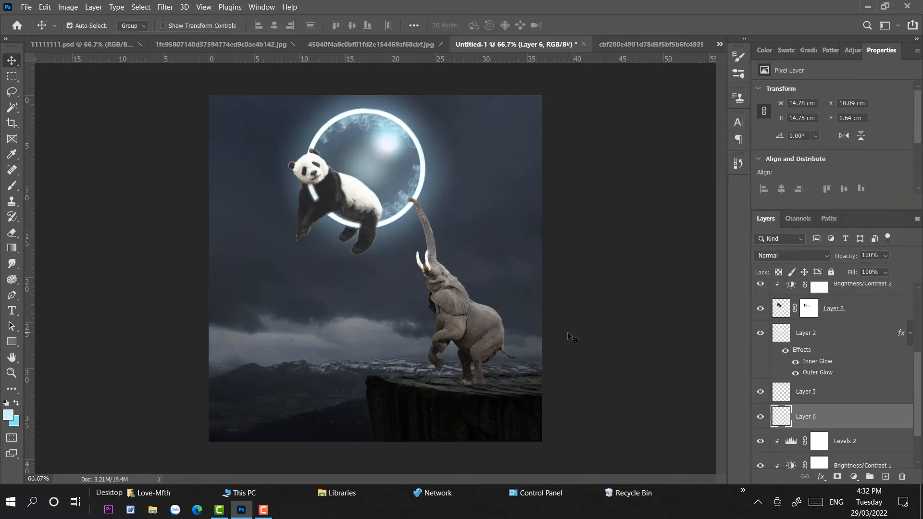
key("ctrl+t")
left_click_drag(431, 232, 539, 384)
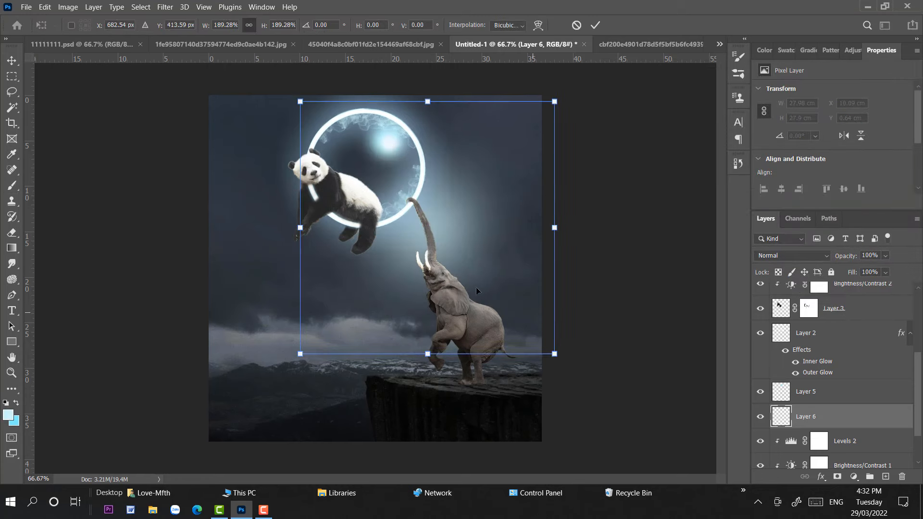
left_click_drag(476, 287, 443, 246)
key("Return")
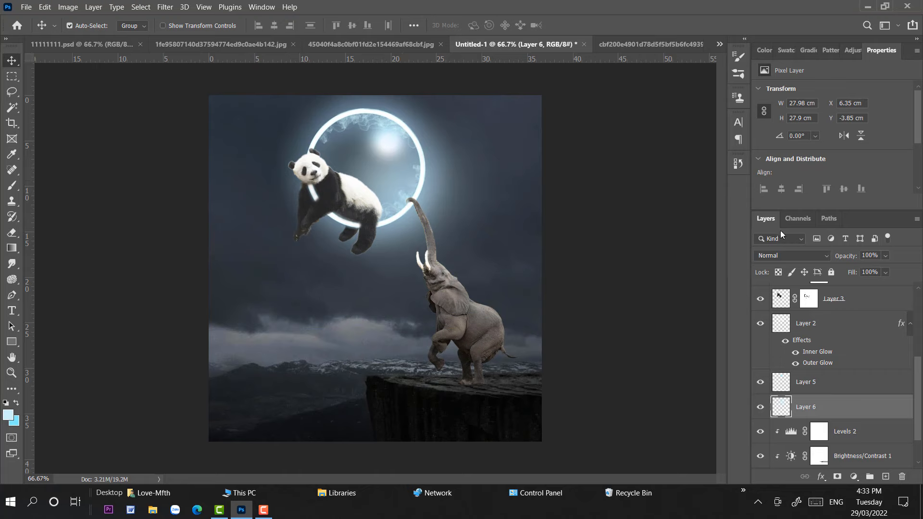
Set Layer 6 to Color Burn and dab more pale blue between the ring and the elephant's trunk at 23% brush opacity.
left_click(820, 256)
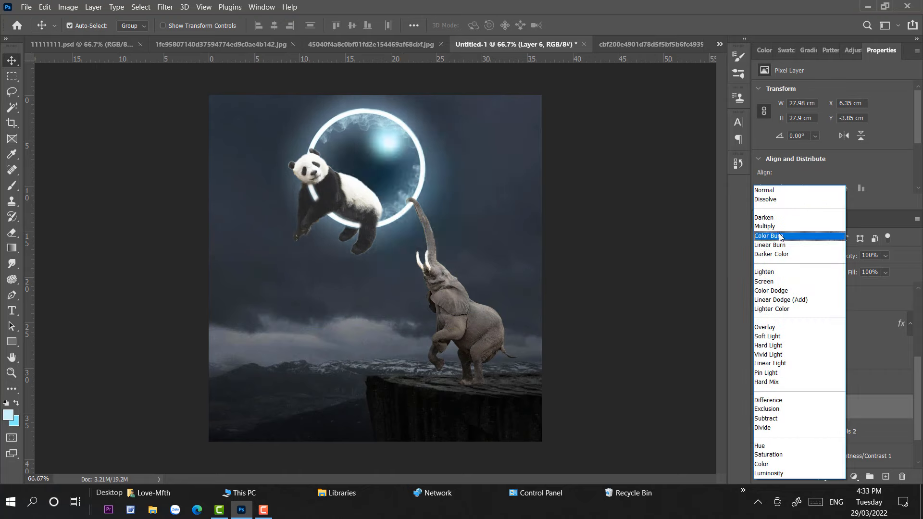
left_click(780, 237)
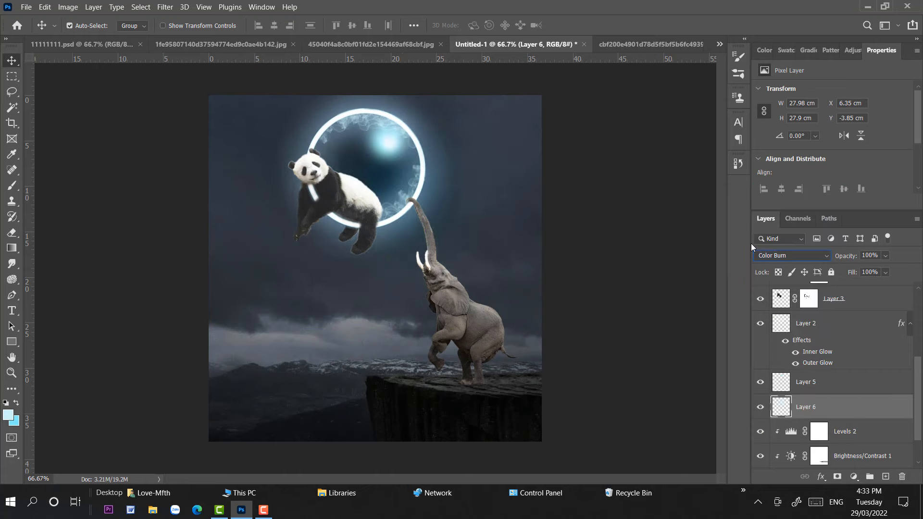
left_click(12, 186)
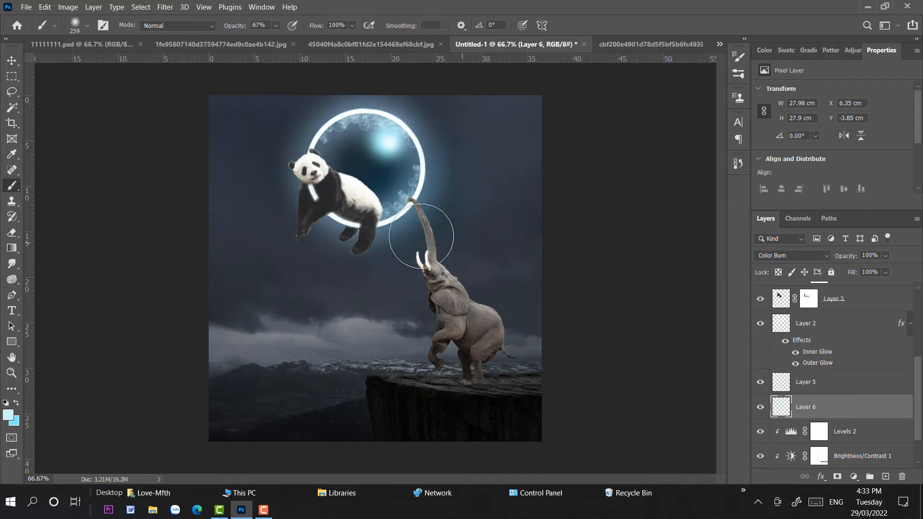
right_click(496, 220)
left_click(277, 28)
left_click(261, 39)
left_click(409, 223)
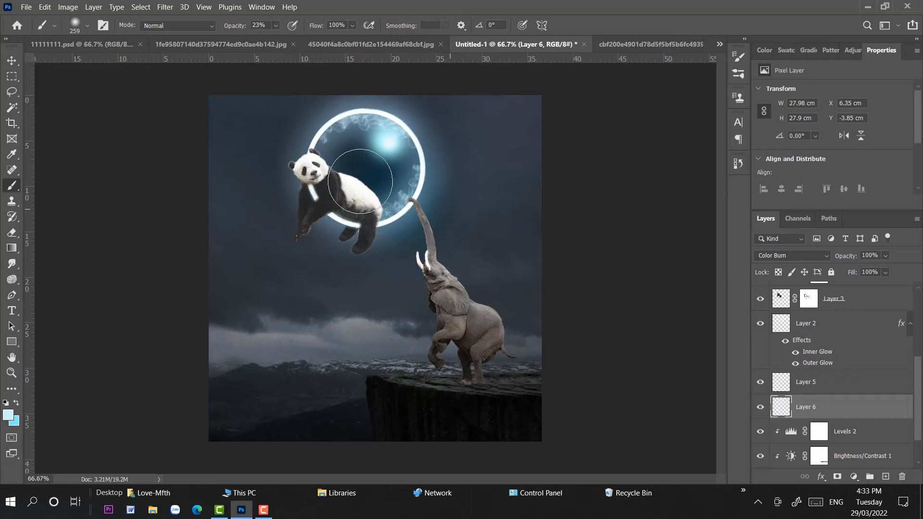
left_click(12, 60)
Add a new layer above Layer 5 and dab pale blue light around the elephant's trunk with a soft 174 px brush at 23% opacity.
left_click(846, 390)
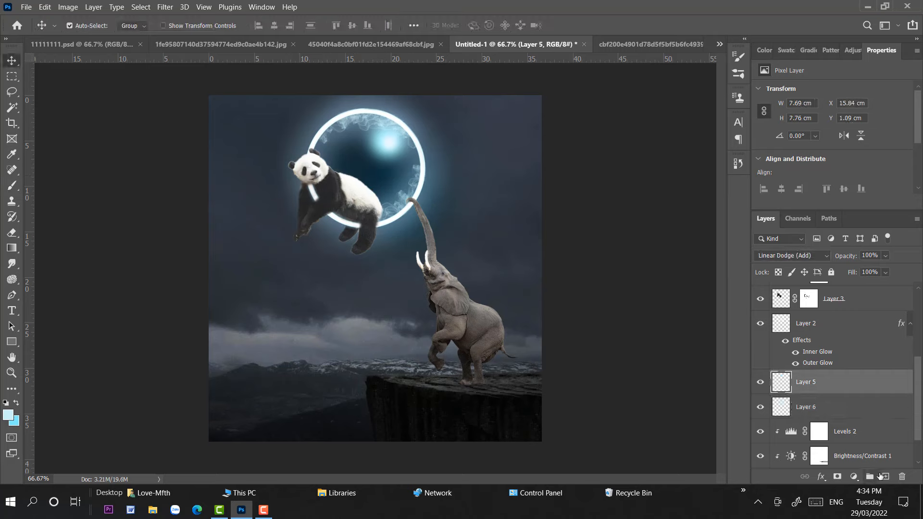
key("ctrl+shift+alt+n")
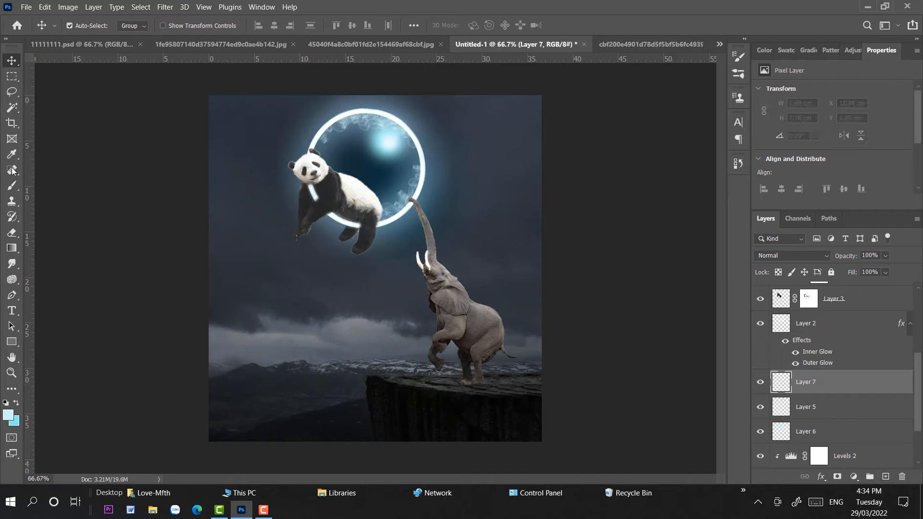
left_click(11, 185)
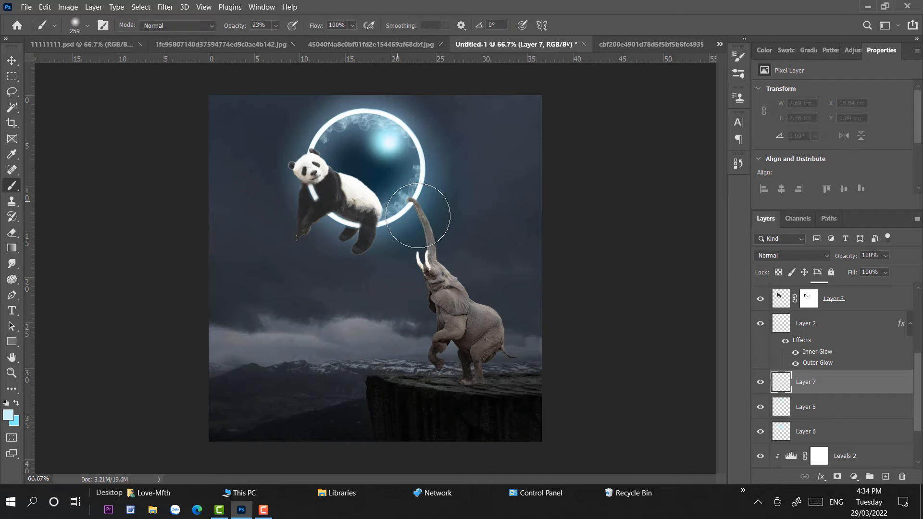
right_click(548, 216)
left_click_drag(575, 226, 569, 224)
left_click(423, 222)
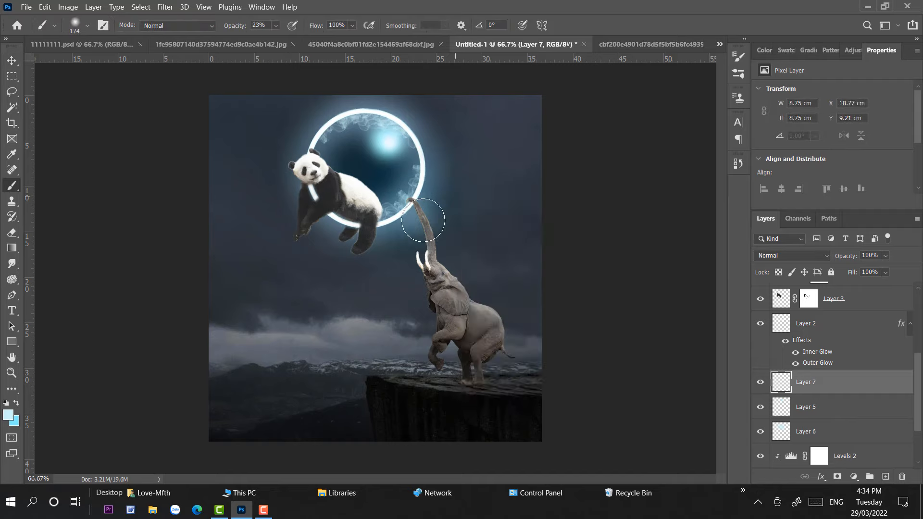
left_click(412, 238)
left_click(423, 247)
left_click(438, 274)
left_click(407, 202)
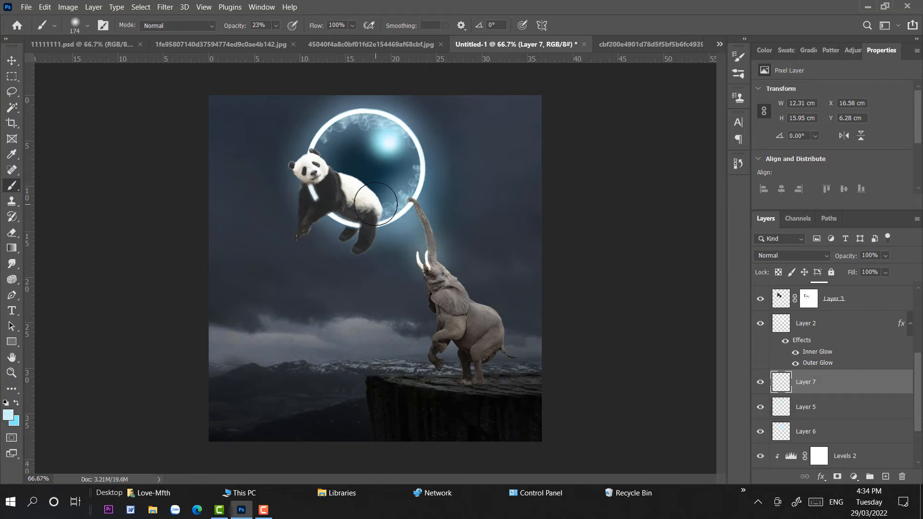
Set Layer 7 to Hard Light at 64% opacity and soften its glow around the elephant with a 136 px eraser at 17% opacity.
left_click(830, 255)
left_click(778, 350)
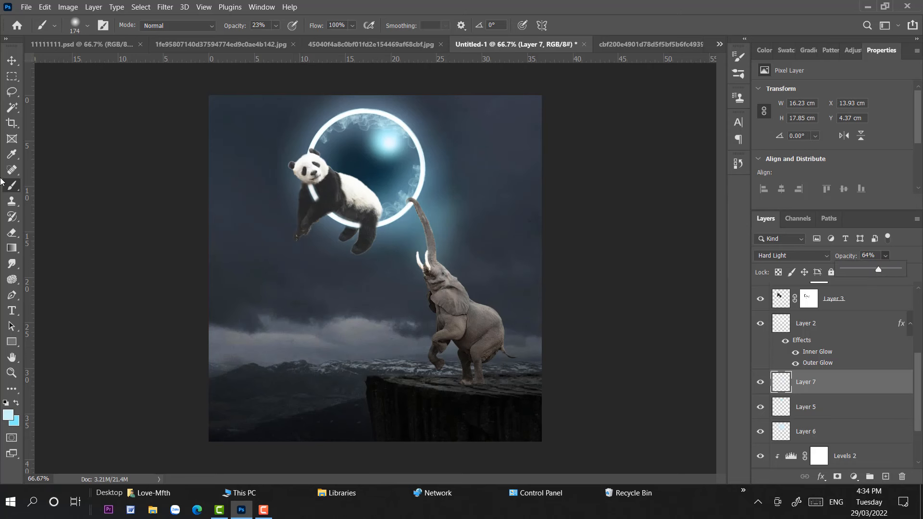
left_click(12, 233)
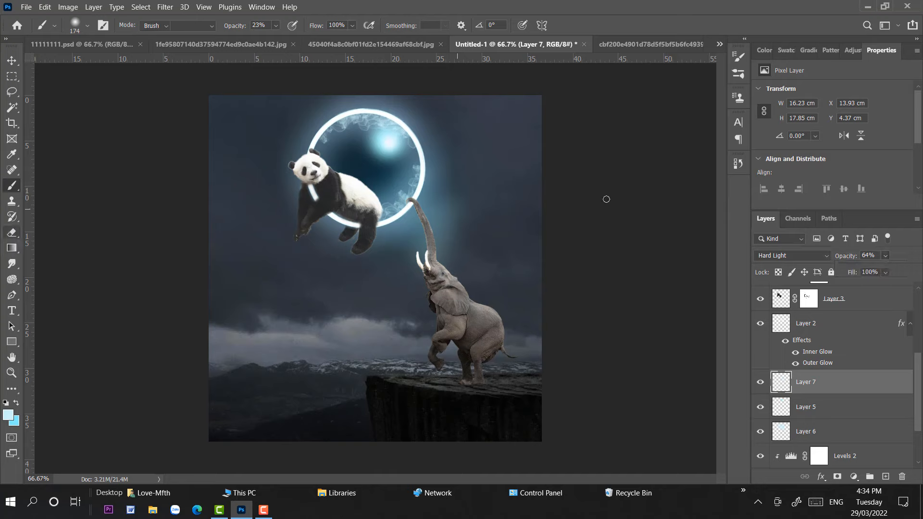
right_click(541, 197)
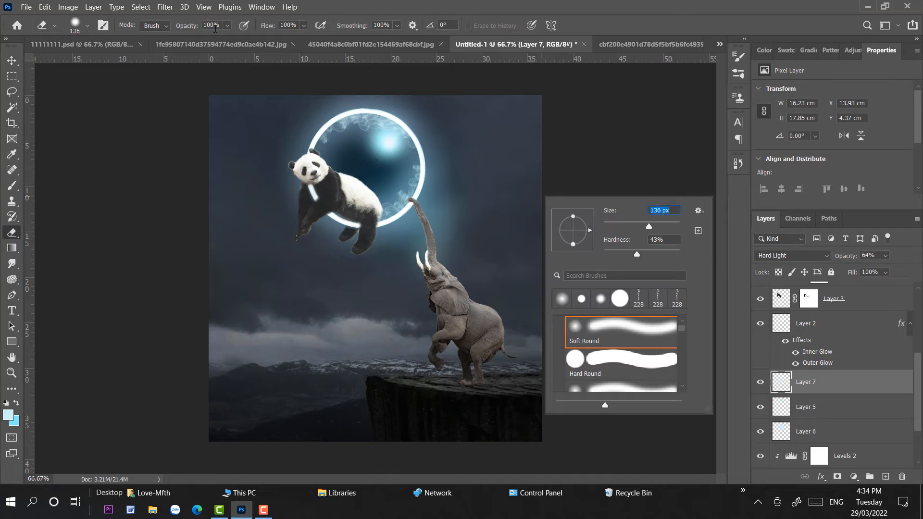
left_click(227, 28)
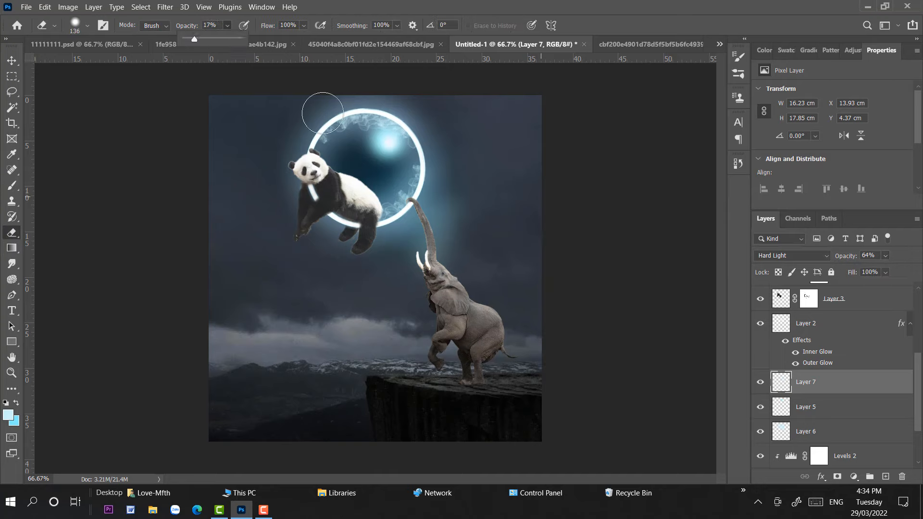
left_click_drag(453, 212, 457, 327)
left_click_drag(437, 169, 455, 373)
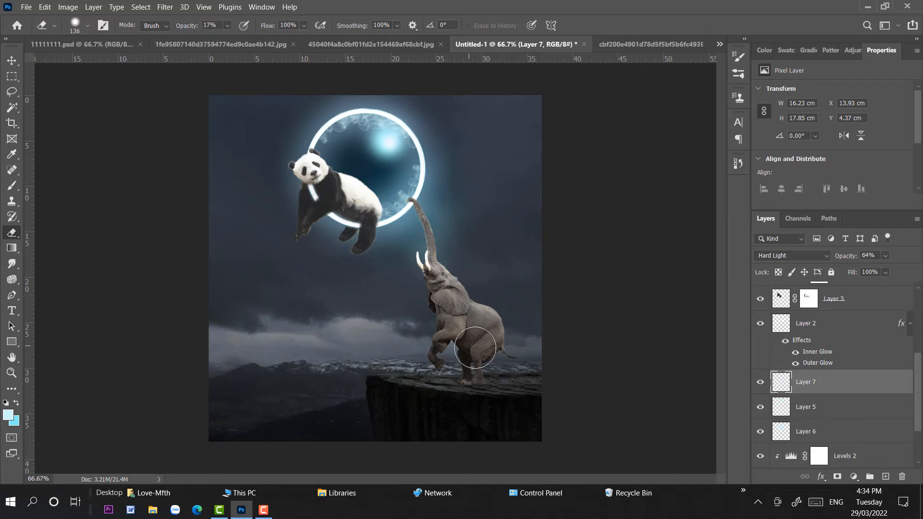
key("v")
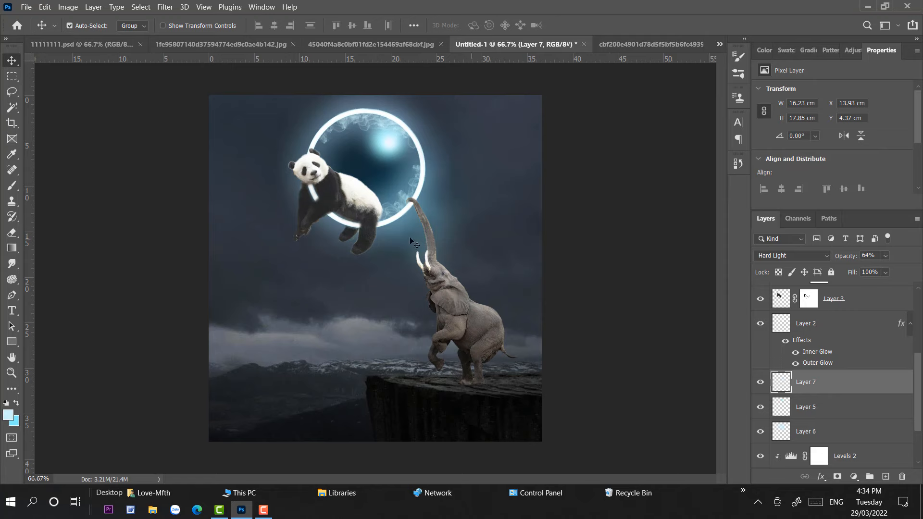
Load the elephant's outline as a selection and add a new layer above Brightness/Contrast 3 in Hard Light mode.
left_click(431, 241)
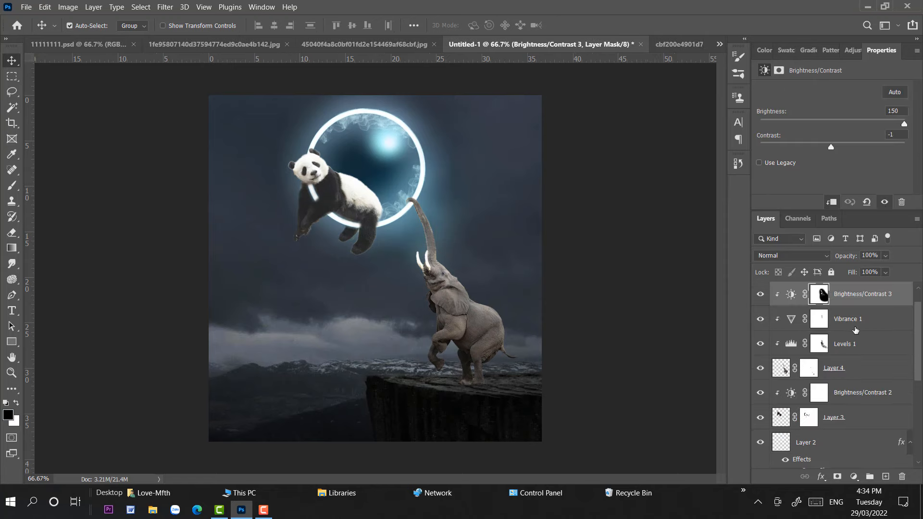
left_click(790, 374, "ctrl")
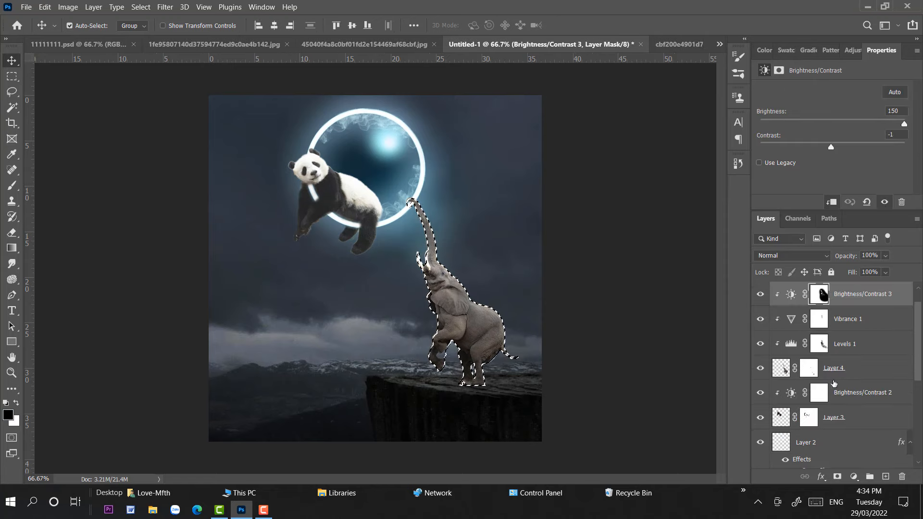
left_click(887, 477)
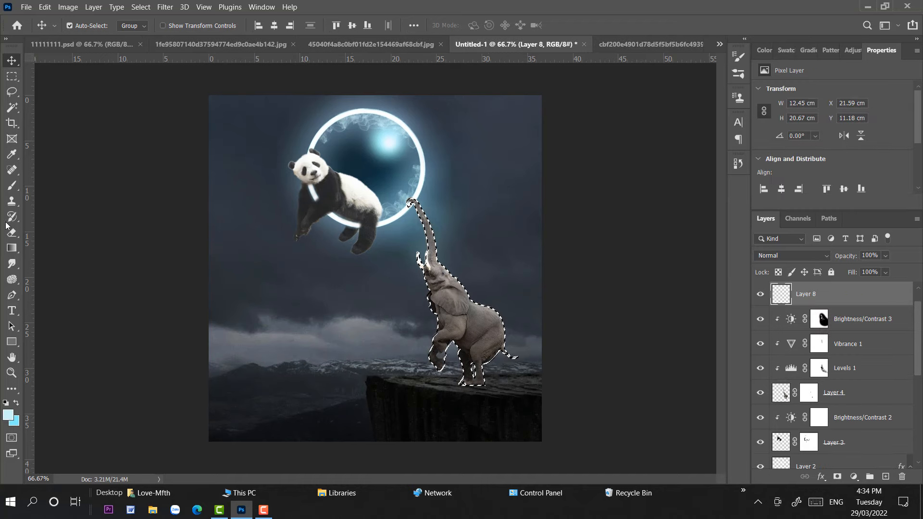
left_click(809, 258)
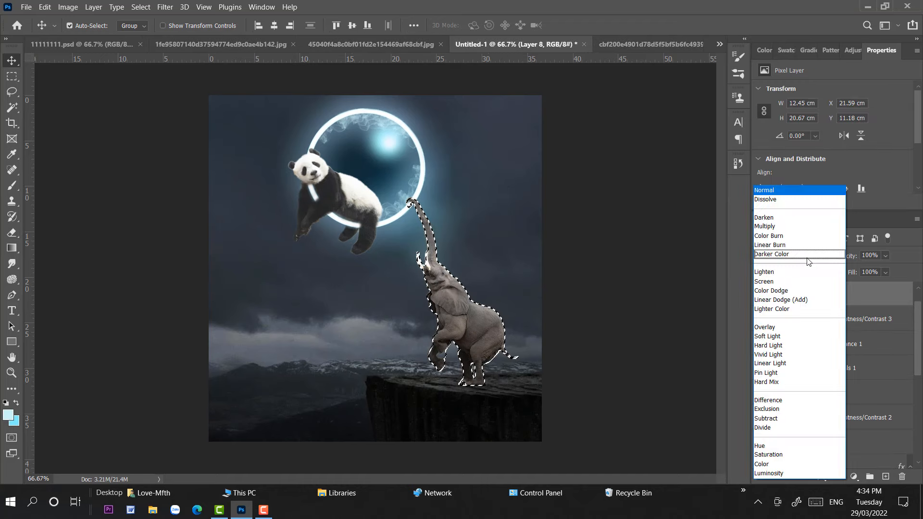
left_click(772, 345)
Paint pale blue light on the elephant's trunk with the 174 px brush at 23% opacity and deselect.
left_click(12, 186)
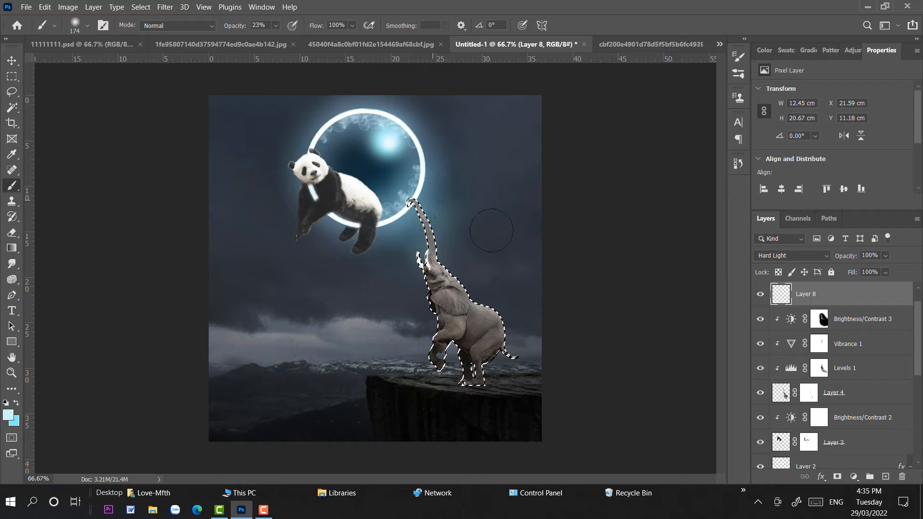
mouse_move(466, 284)
left_mouse_down()
mouse_move(430, 208)
mouse_move(450, 213)
left_mouse_up()
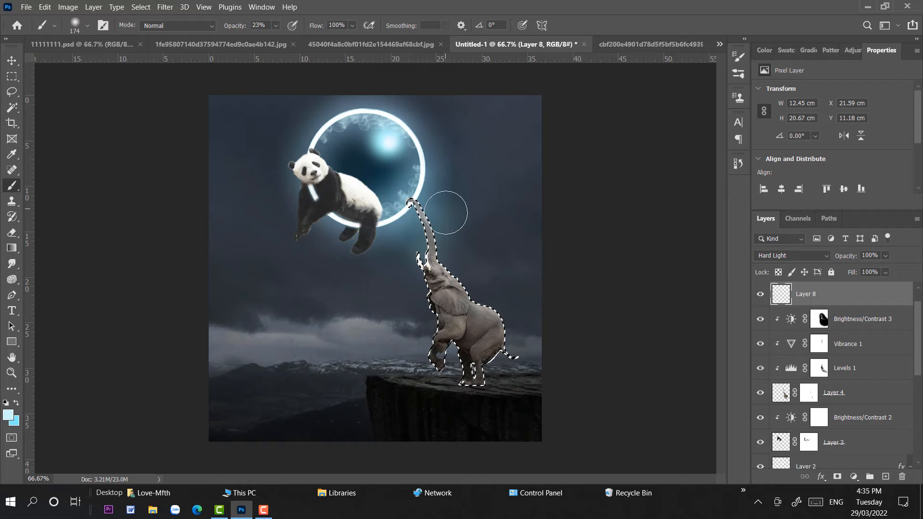
key("v")
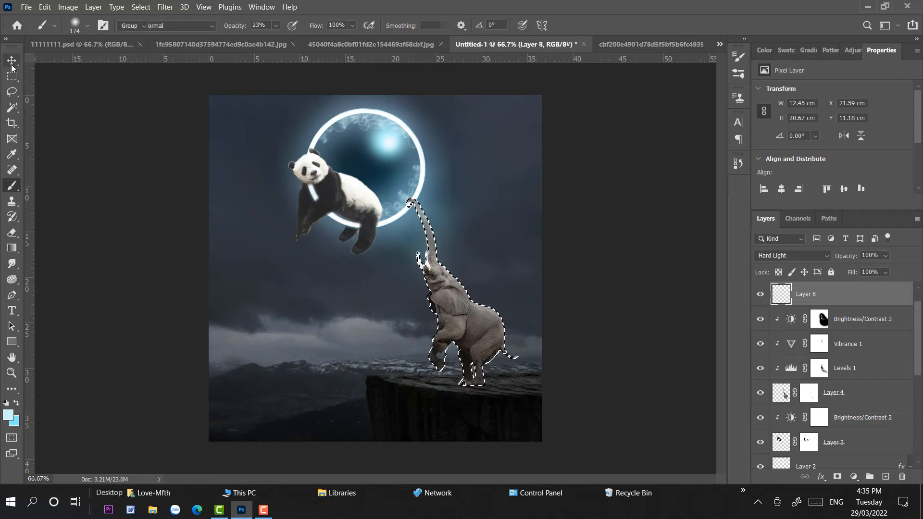
key("ctrl+d")
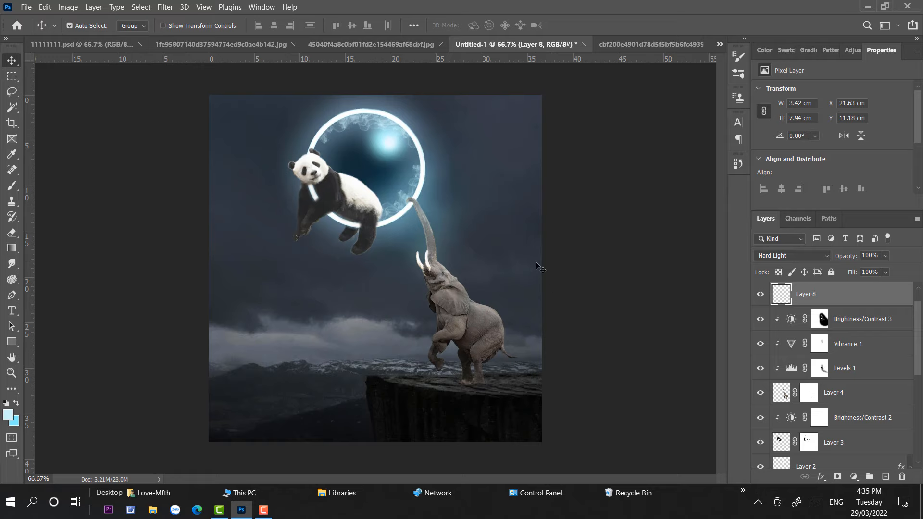
Add a new layer directly beneath the elephant's Layer 4 and flatten the soft round brush into an 88 px horizontal ellipse.
key("ctrl+plus")
key("ctrl+plus")
left_click_drag(541, 274, 501, 149)
left_click_drag(550, 233, 547, 333)
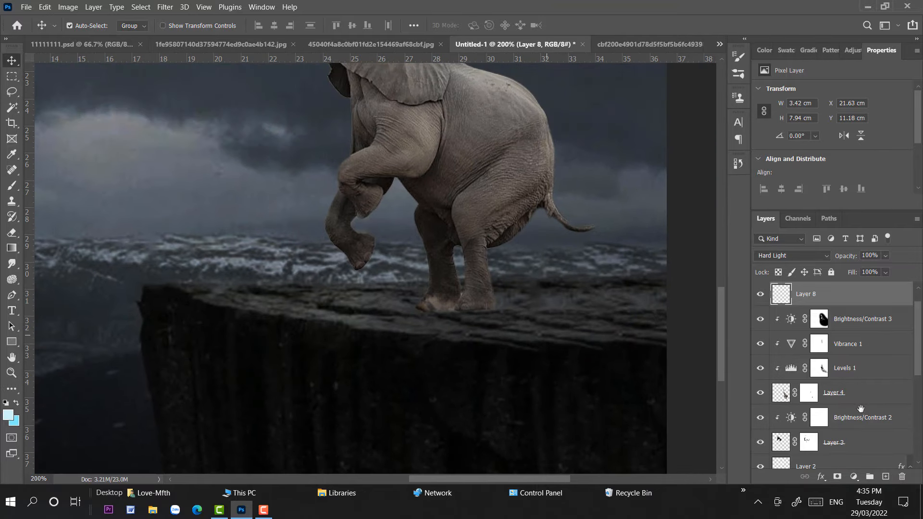
left_click(863, 355)
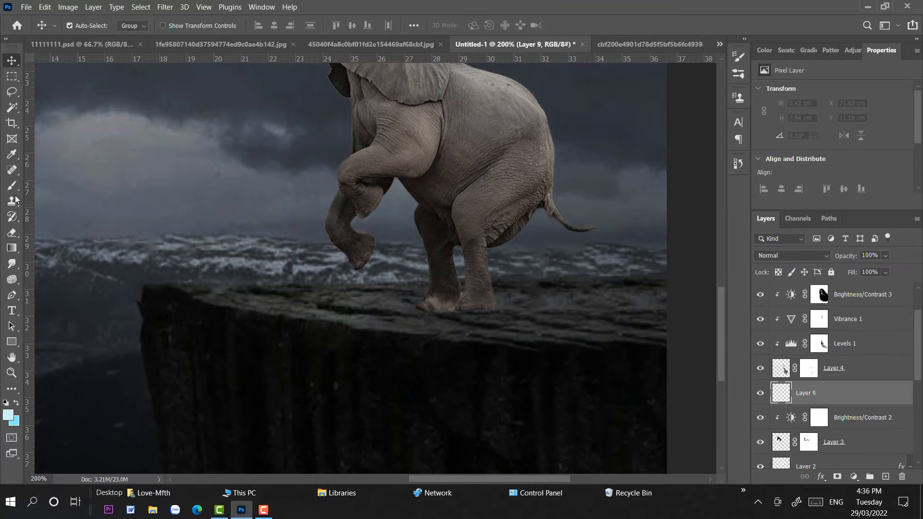
left_click(12, 186)
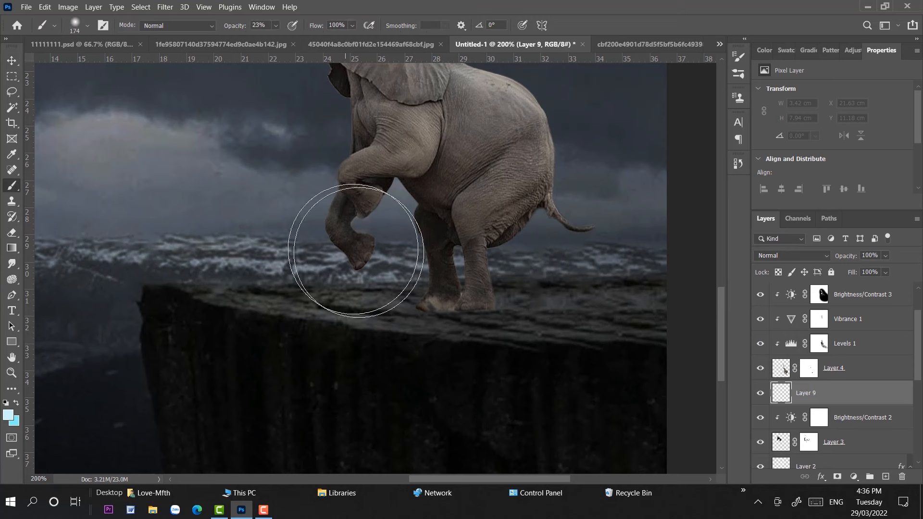
right_click(377, 264)
left_click_drag(405, 281, 402, 294)
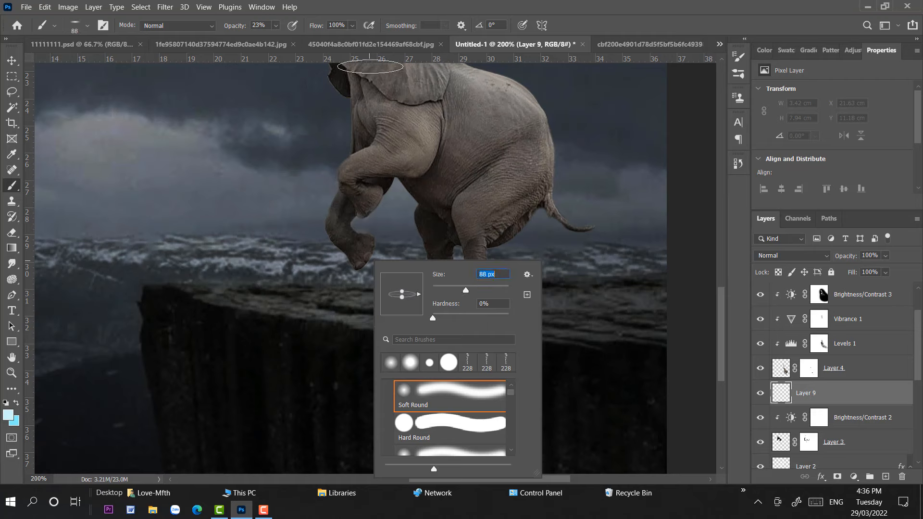
Paint a black (#000000) shadow about 12.7 cm wide on the cliff under the elephant's feet at 23% brush opacity.
left_click(11, 417)
left_click_drag(690, 171, 595, 279)
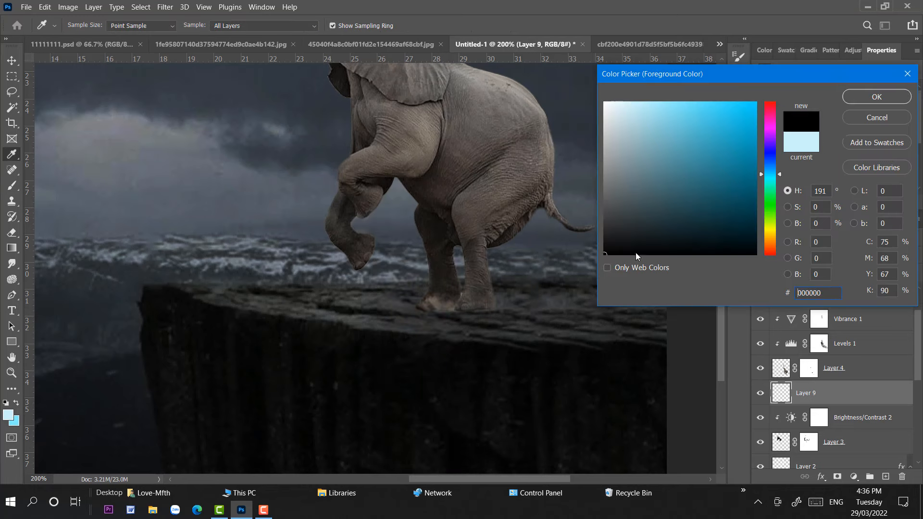
left_click(902, 99)
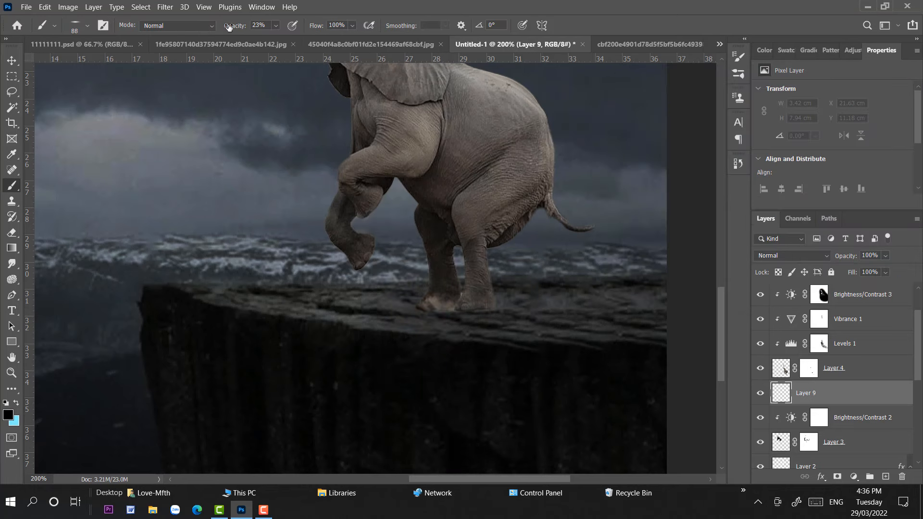
left_click(325, 295)
mouse_move(304, 301)
left_mouse_down()
mouse_move(356, 315)
mouse_move(383, 303)
mouse_move(298, 298)
mouse_move(383, 321)
mouse_move(354, 302)
mouse_move(364, 315)
mouse_move(464, 319)
mouse_move(454, 306)
mouse_move(402, 307)
mouse_move(533, 314)
mouse_move(365, 299)
mouse_move(533, 301)
mouse_move(540, 313)
mouse_move(299, 297)
mouse_move(529, 301)
mouse_move(521, 307)
mouse_move(539, 319)
left_mouse_up()
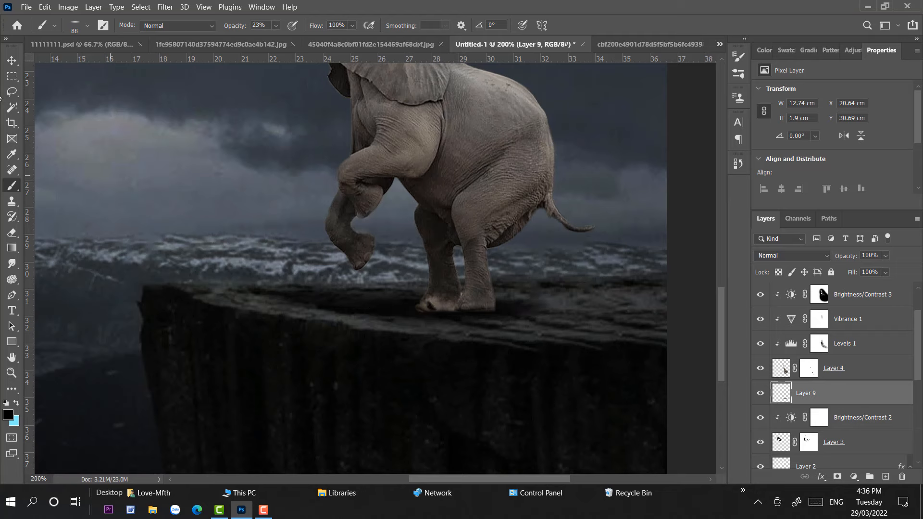
key("ctrl+minus")
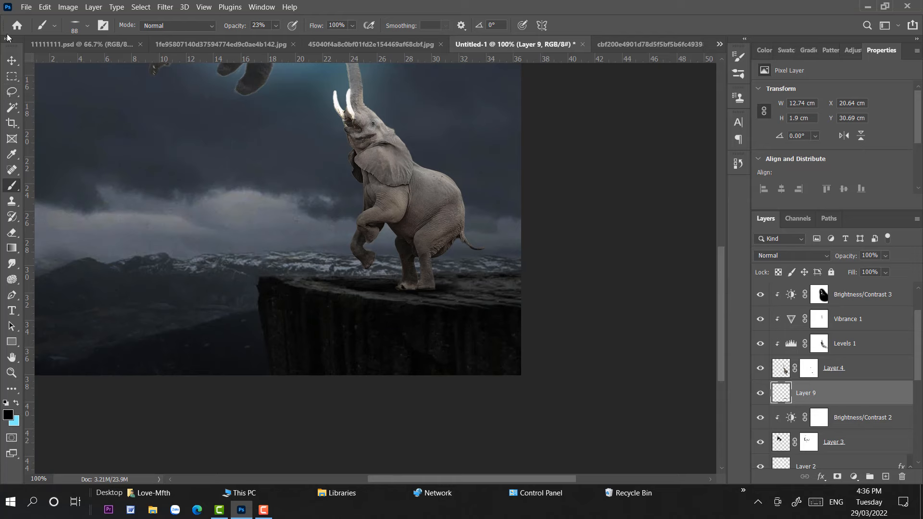
key("ctrl+minus")
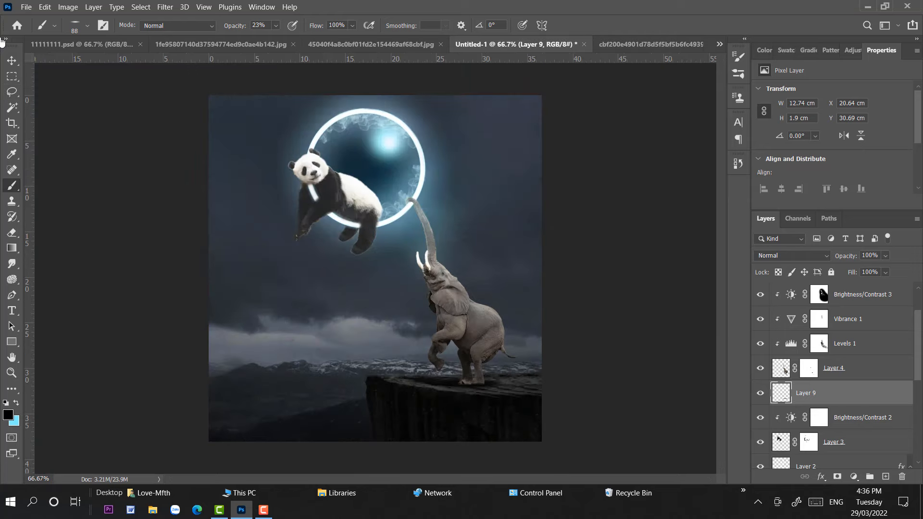
Add a Brightness/Contrast adjustment clipped to the elephant above Vibrance 1 and set its brightness to -72.
key("ctrl+plus")
left_click(3, 75)
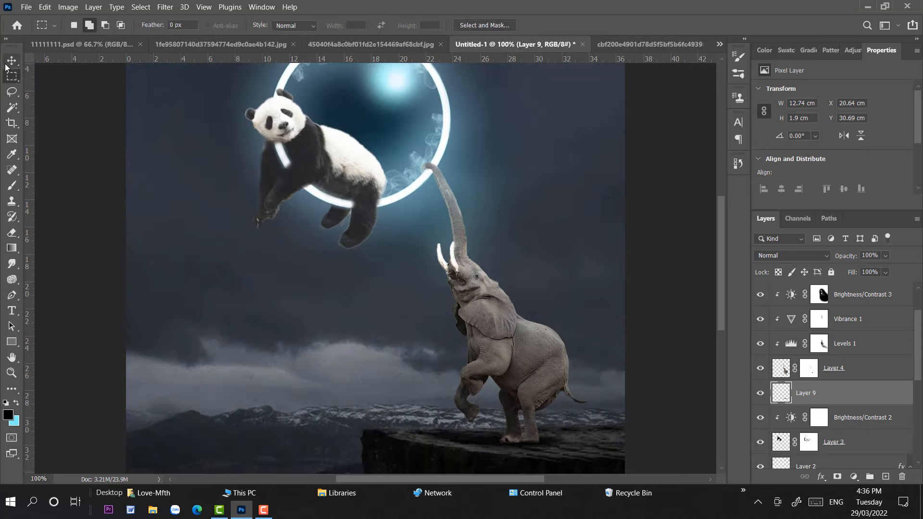
left_click(10, 61)
left_click_drag(503, 359, 461, 302)
left_click(508, 331)
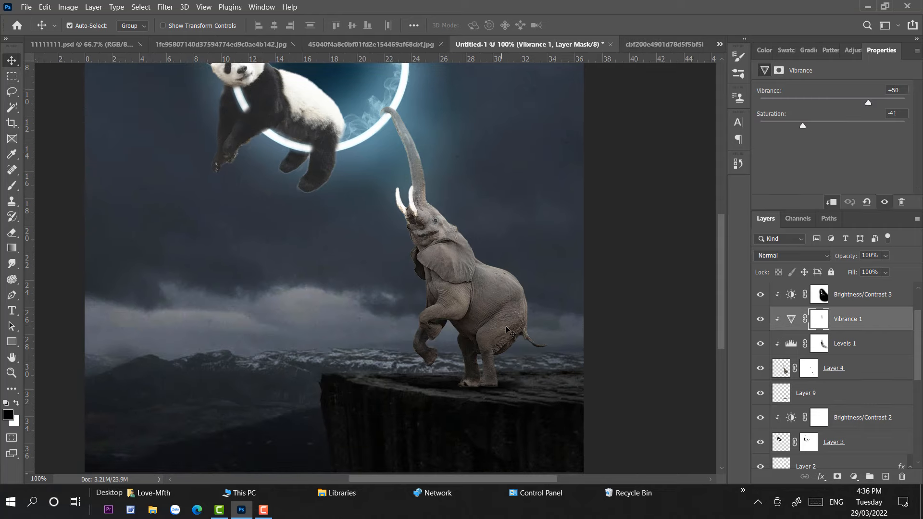
left_click(855, 477)
left_click(839, 309)
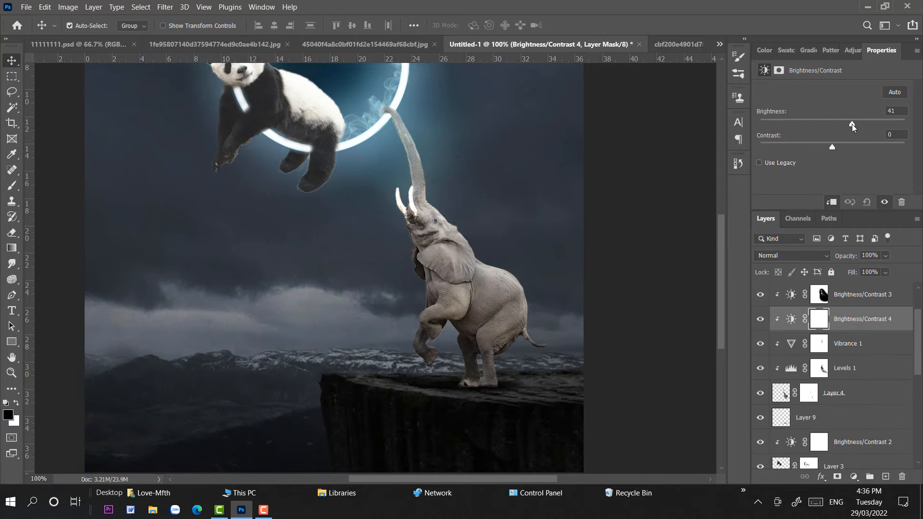
left_click_drag(833, 124, 789, 124)
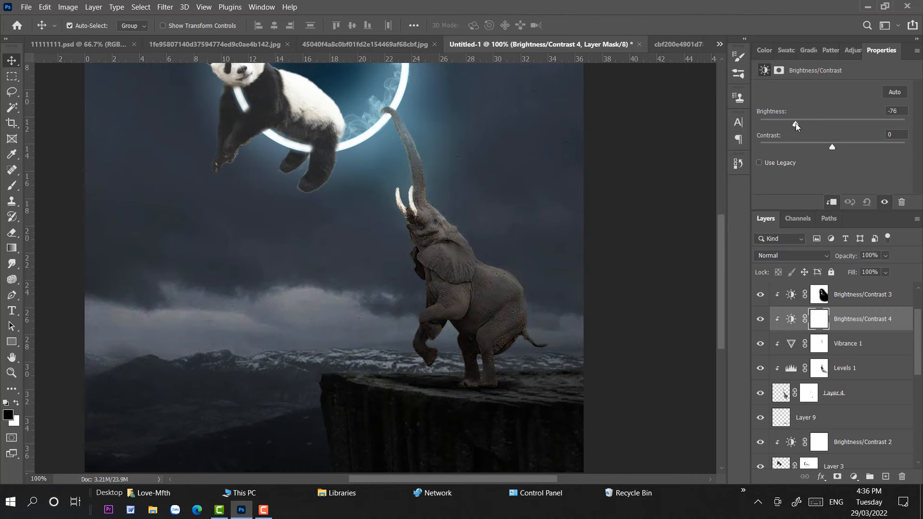
Mask the darkening off most of the elephant with a round 202 px black brush at 100% opacity.
key("b")
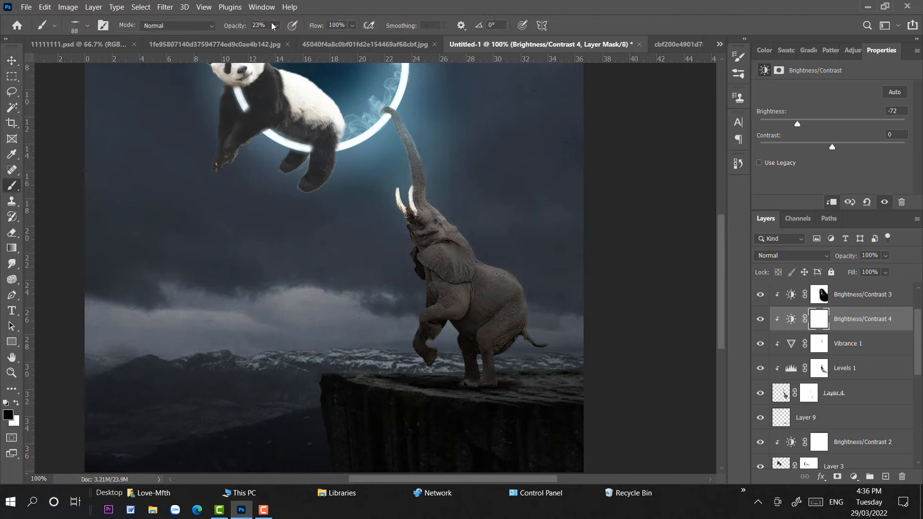
left_click(276, 25)
left_click_drag(282, 39, 393, 49)
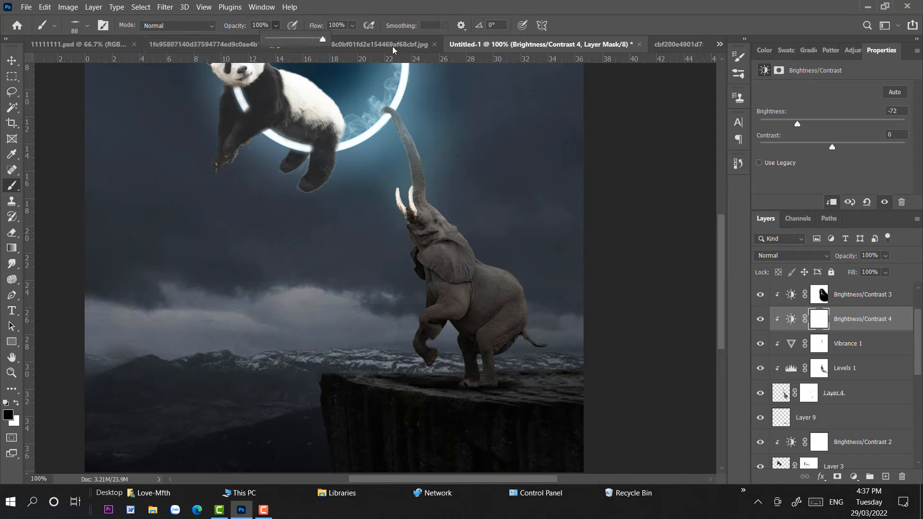
right_click(485, 160)
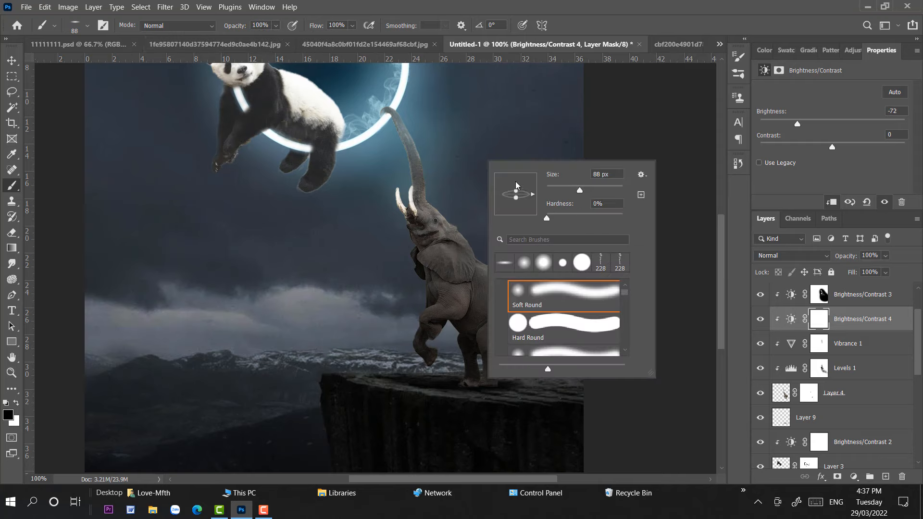
left_click_drag(515, 186, 516, 180)
left_click_drag(604, 194, 606, 193)
mouse_move(437, 138)
left_mouse_down()
mouse_move(418, 185)
mouse_move(437, 222)
left_mouse_up()
mouse_move(456, 277)
left_mouse_down()
mouse_move(367, 243)
mouse_move(572, 305)
mouse_move(474, 310)
mouse_move(636, 331)
mouse_move(452, 328)
mouse_move(500, 326)
mouse_move(484, 331)
left_mouse_up()
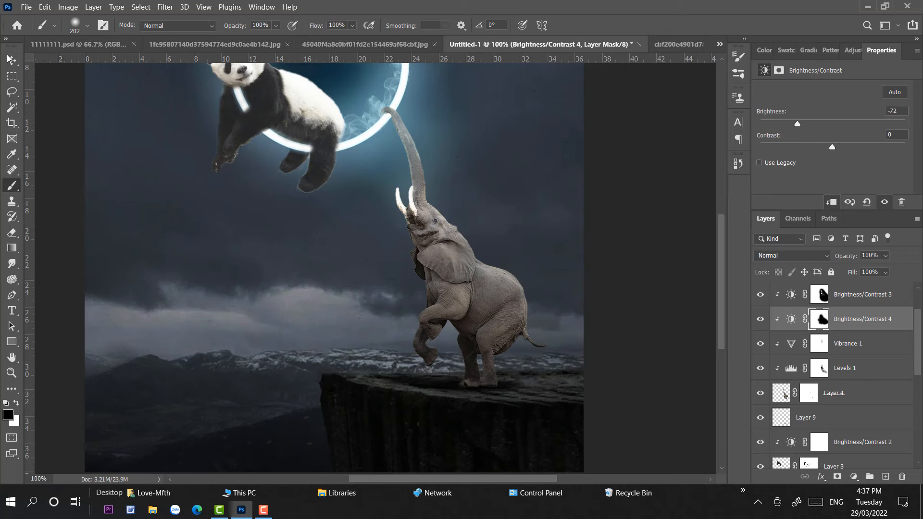
left_click(20, 60)
key("ctrl+minus")
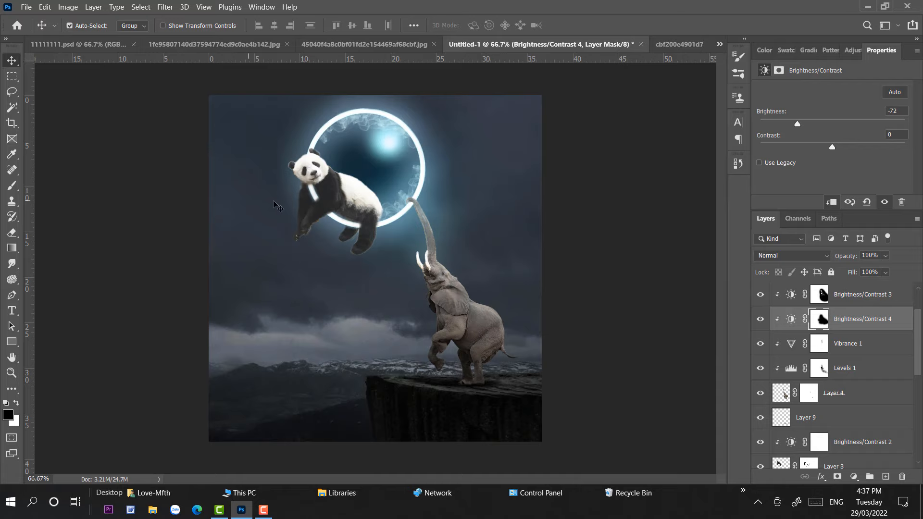
key("ctrl+minus")
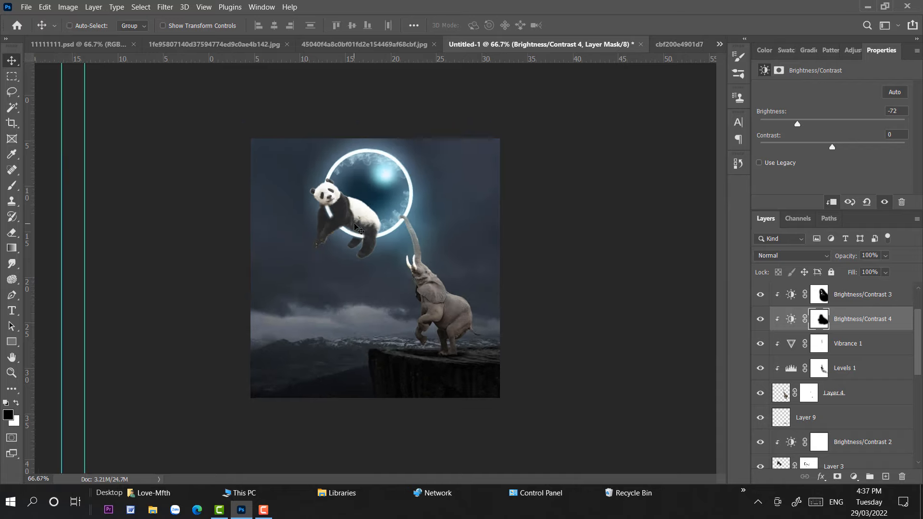
key("ctrl+plus")
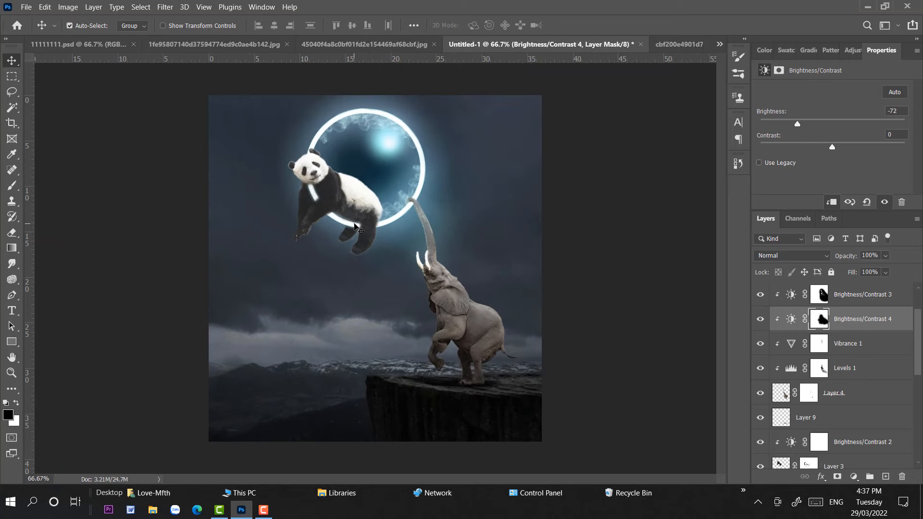
Group all layers above the Background and merge a duplicate of the group into the Background, keeping the original group hidden.
scroll(873, 285, "up", 1)
left_click(871, 295)
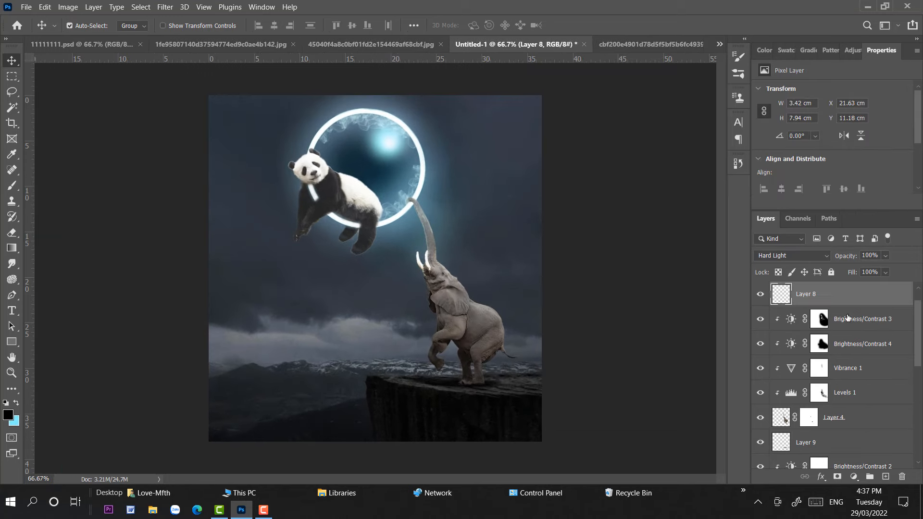
scroll(847, 317, "down", 5)
left_click(826, 437, "ctrl")
scroll(846, 410, "up", 5)
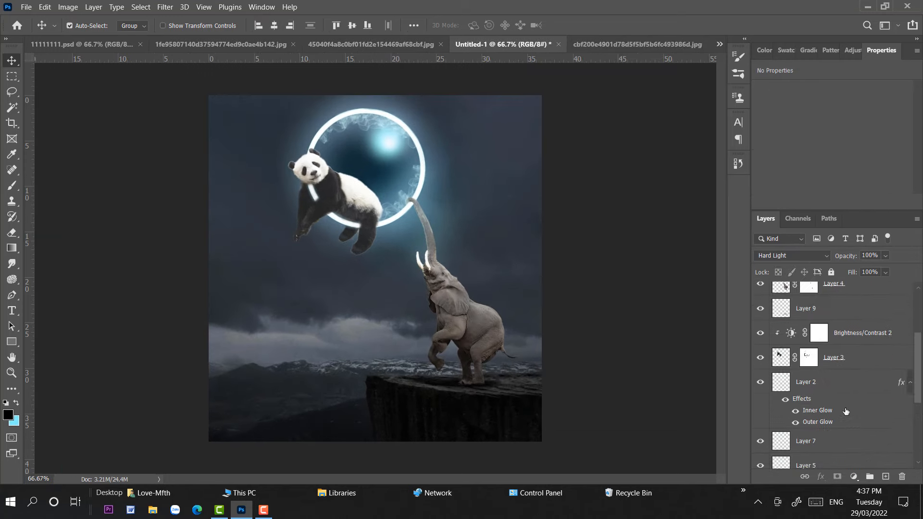
left_click(851, 301, "shift")
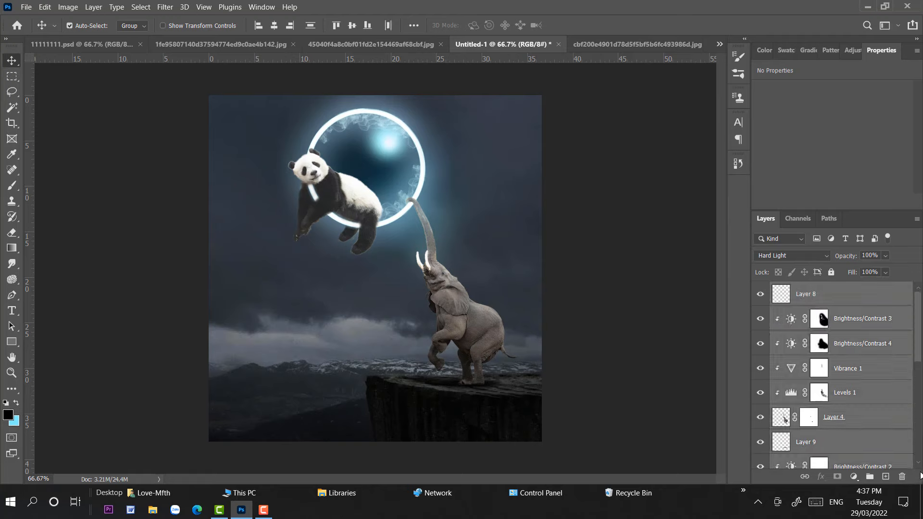
left_click(869, 476)
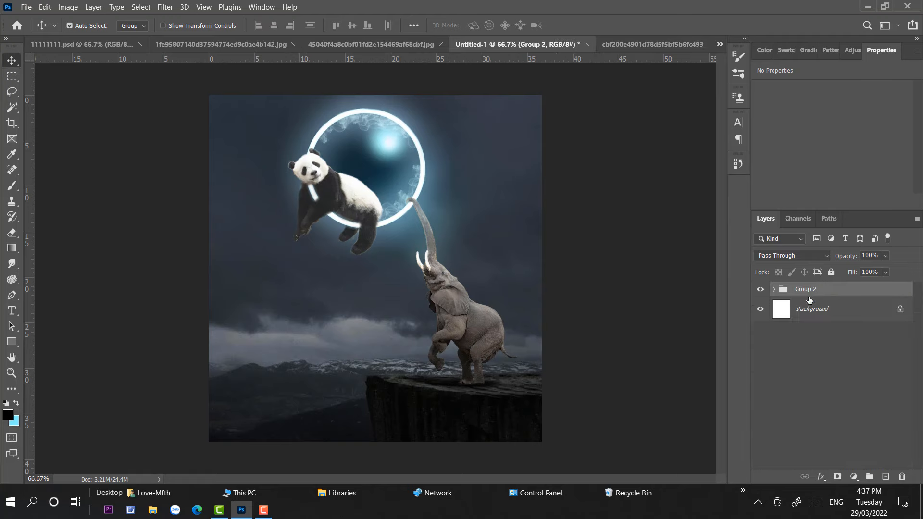
key("ctrl+j")
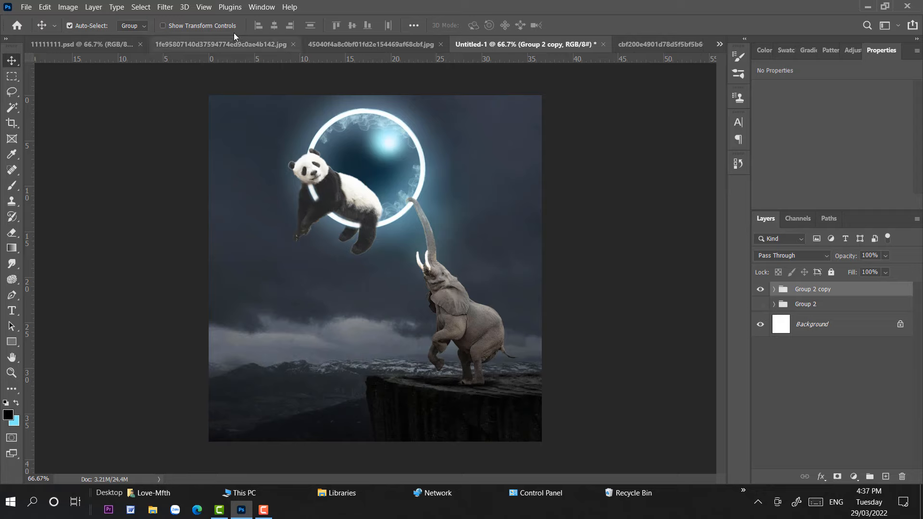
key("ctrl+e")
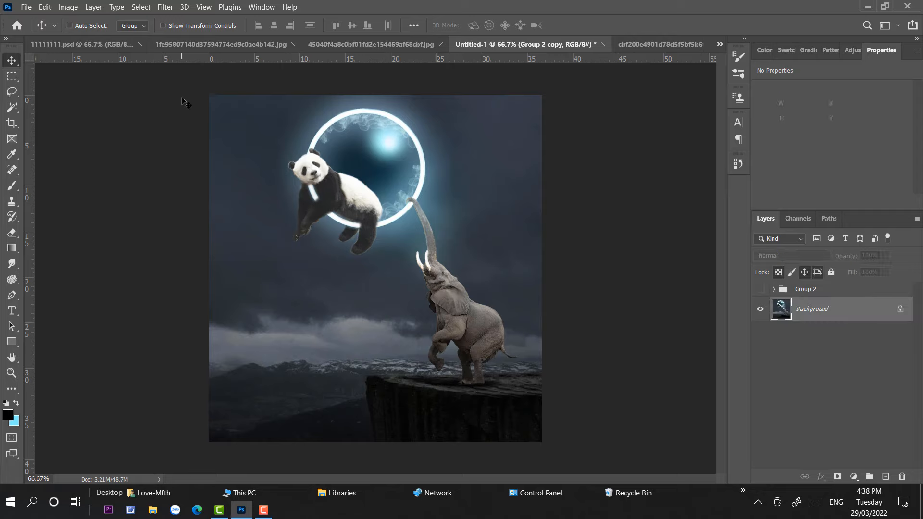
Open the Camera Raw Filter on the Background and set Contrast +13, Highlights -27, Whites +5, Texture +42 and Vibrance +8.
left_click(165, 7)
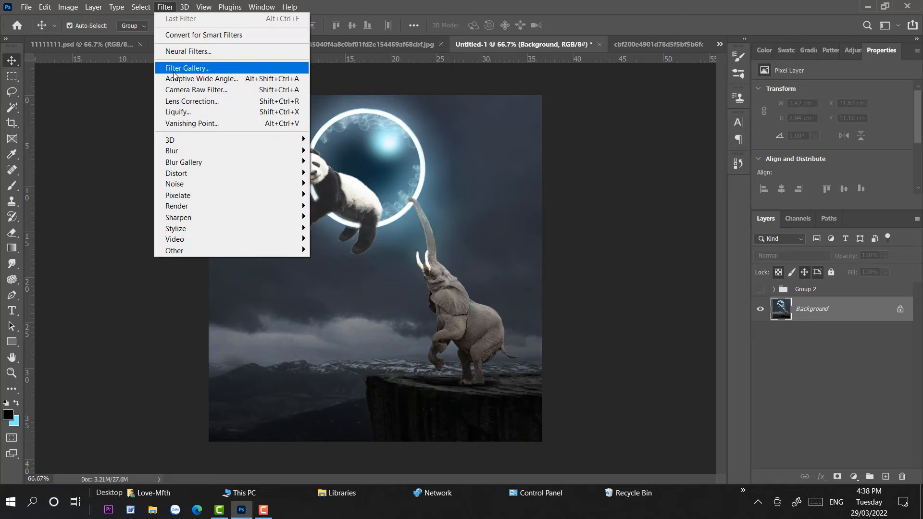
left_click(185, 90)
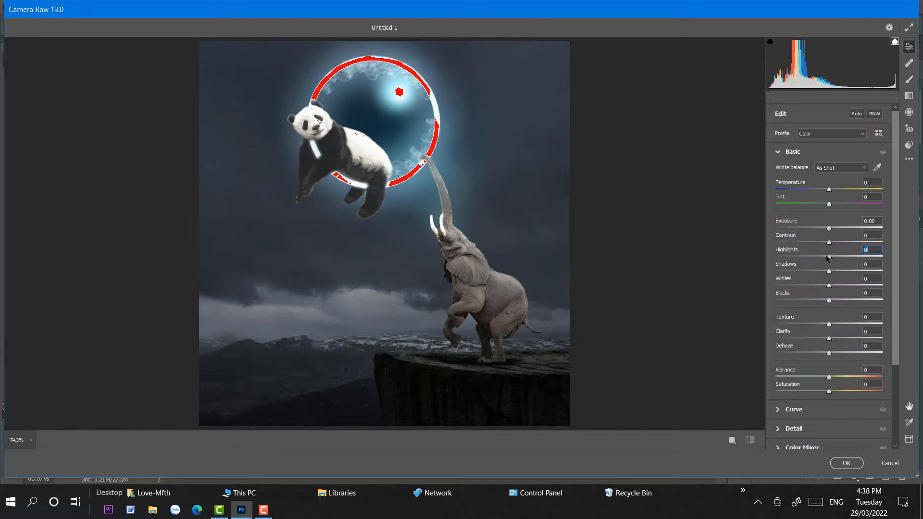
left_click_drag(828, 258, 821, 258)
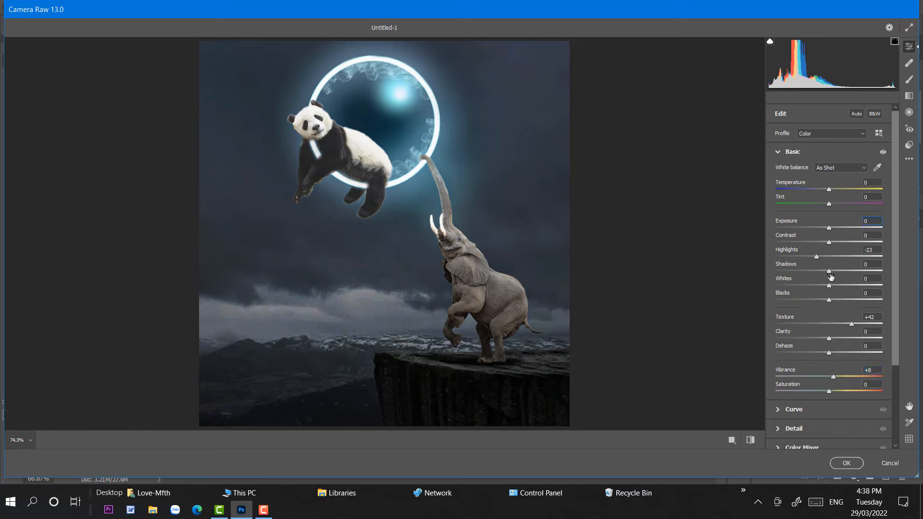
left_click(831, 287)
left_click_drag(829, 242, 836, 242)
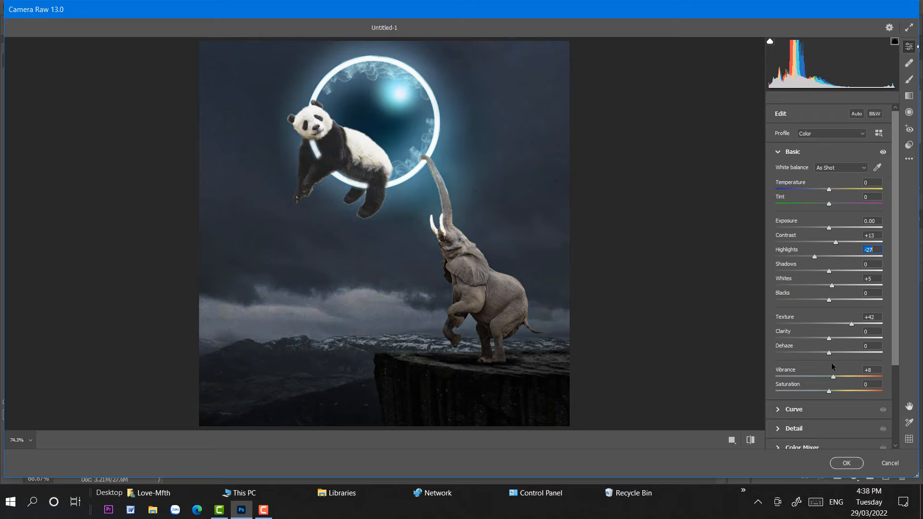
Raise the saturation of the Aquas to +24 in the Color Mixer.
left_click_drag(828, 339, 842, 322)
scroll(835, 336, "down", 3)
left_click(840, 336)
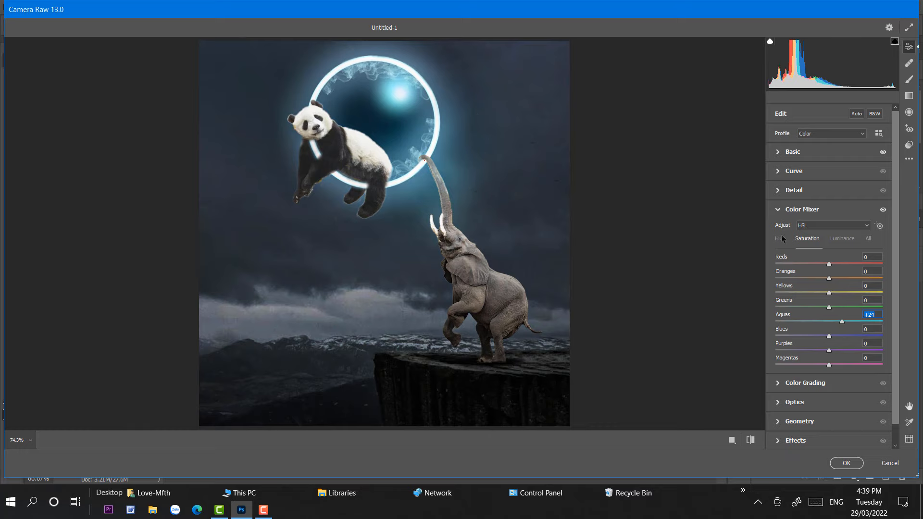